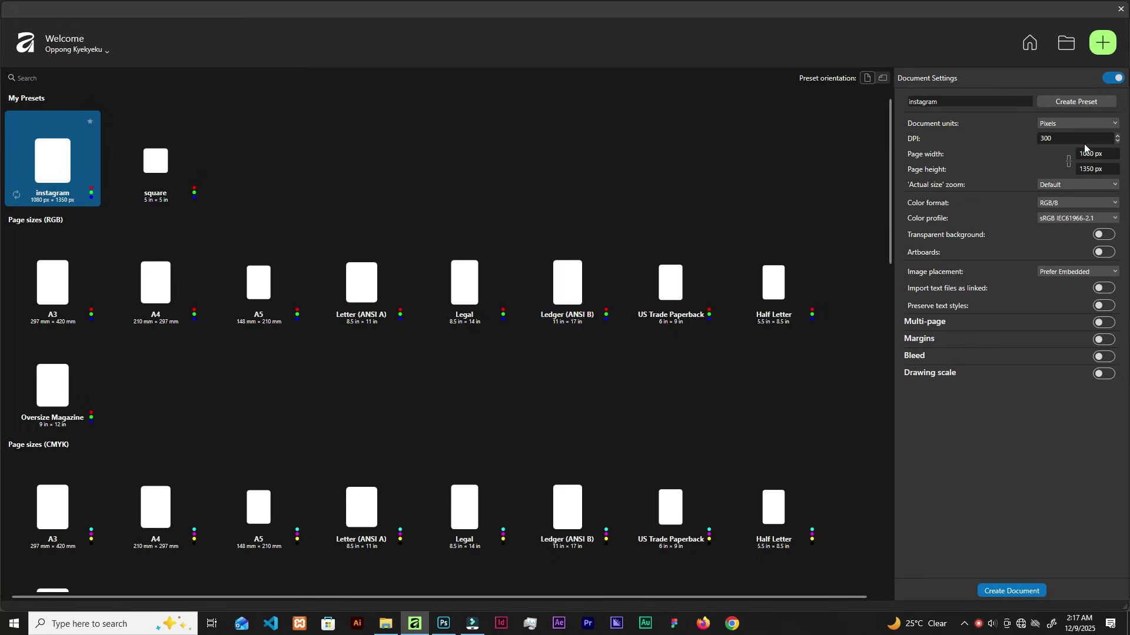
- Create a new document from the instagram preset at 1080 × 1350 px and 300 DPI
click(1104, 155)
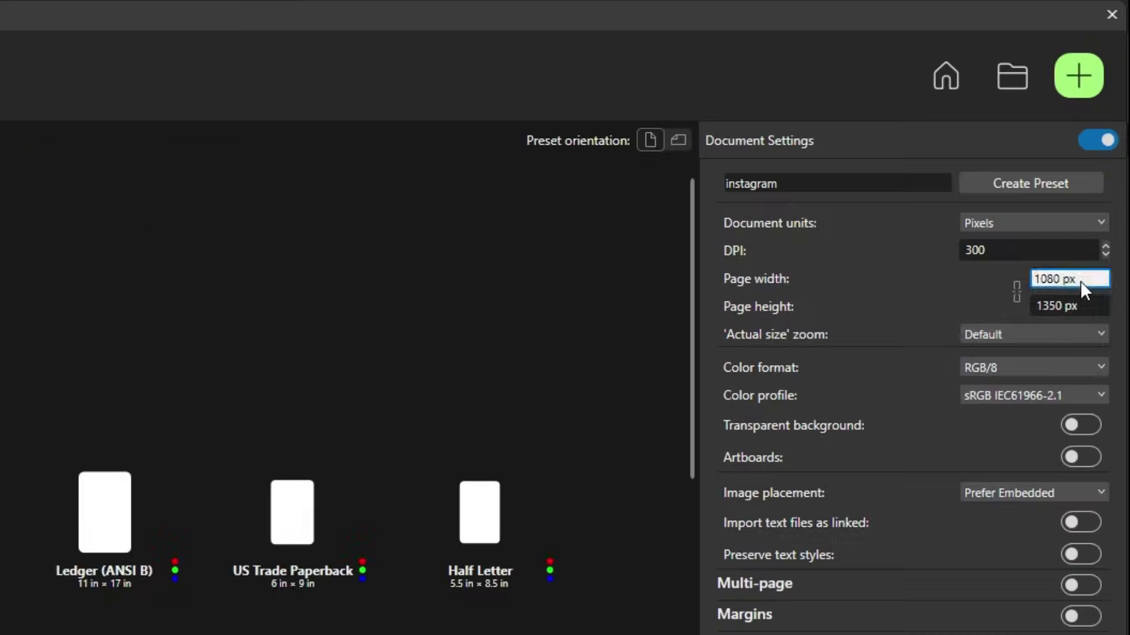
click(1082, 307)
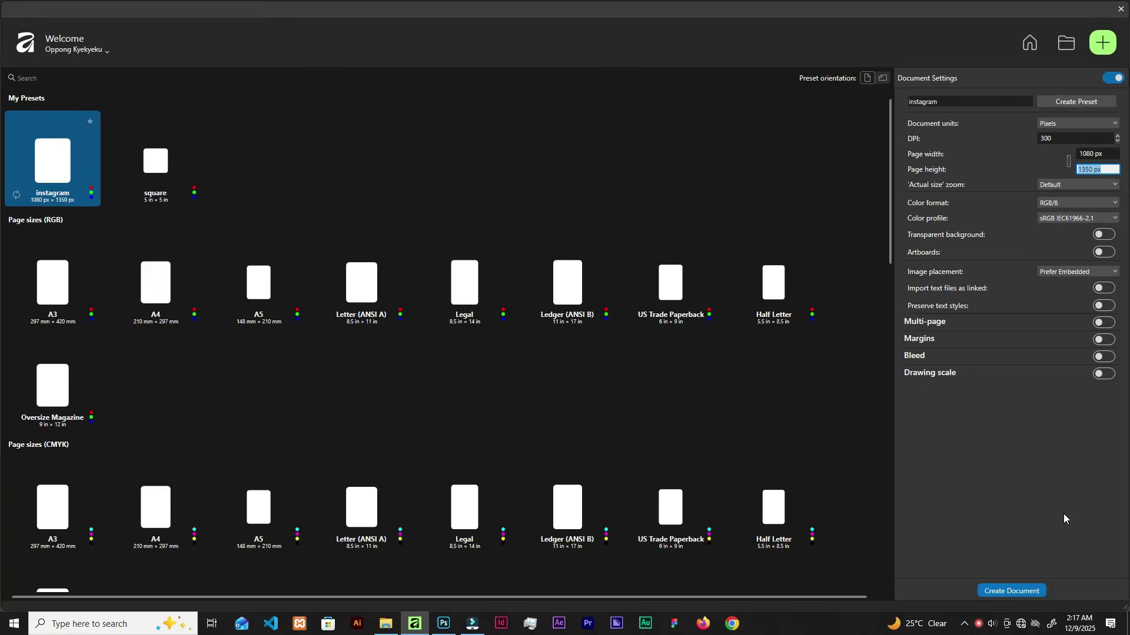
click(1008, 592)
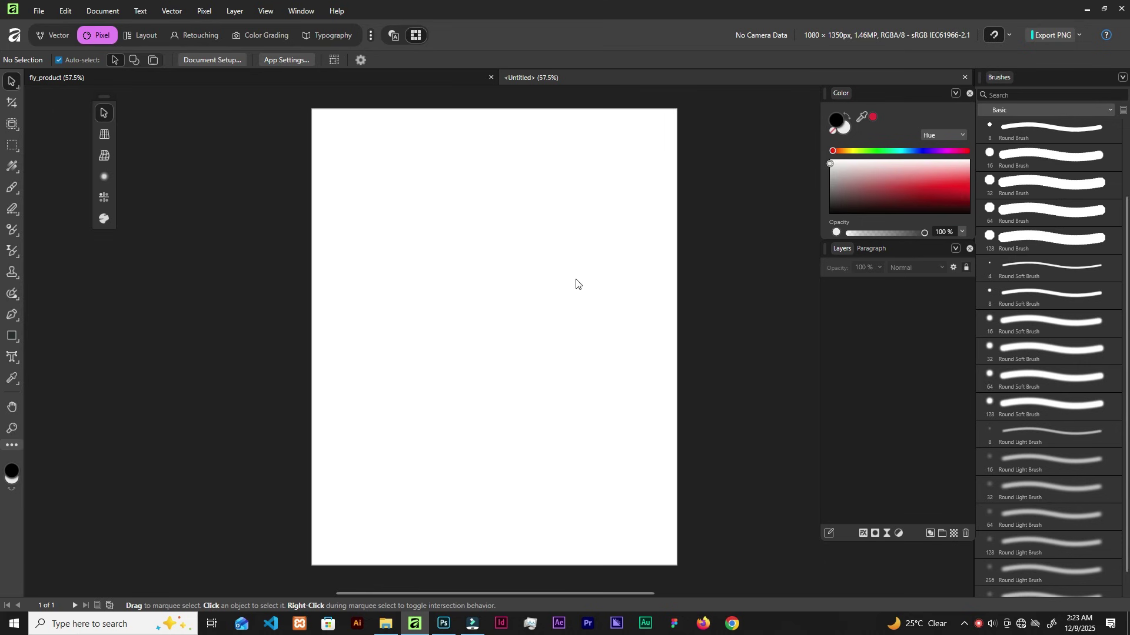
- Place the download (87) landscape image, scale it to the page width and shift it down so the sky fills the upper half
click(393, 622)
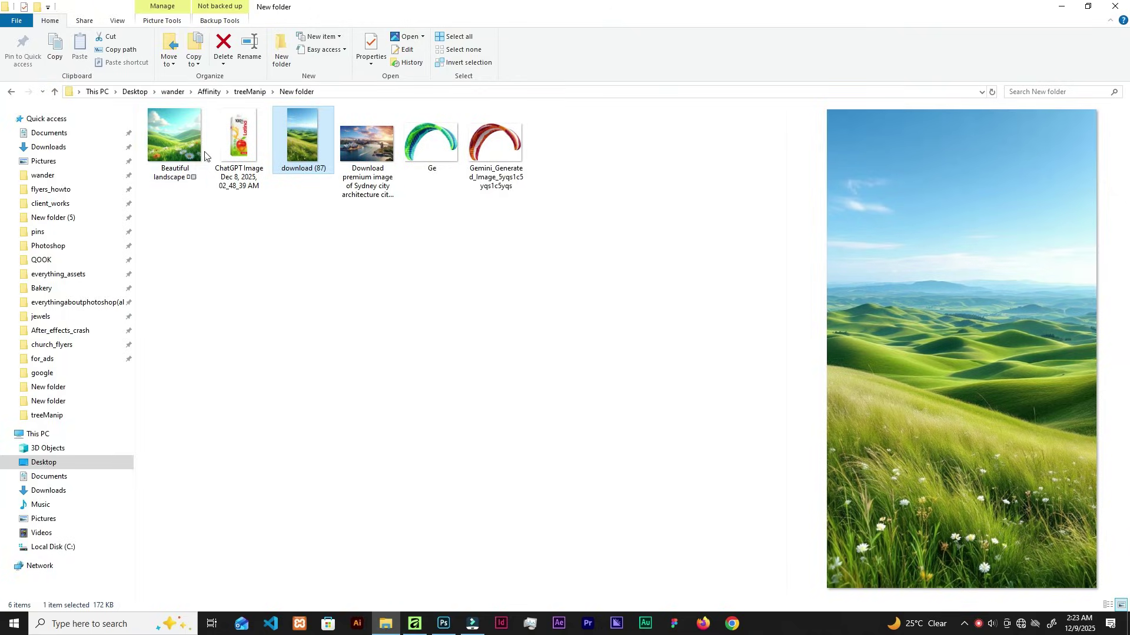
drag(303, 147, 466, 420)
drag(469, 330, 454, 344)
drag(559, 376, 623, 328)
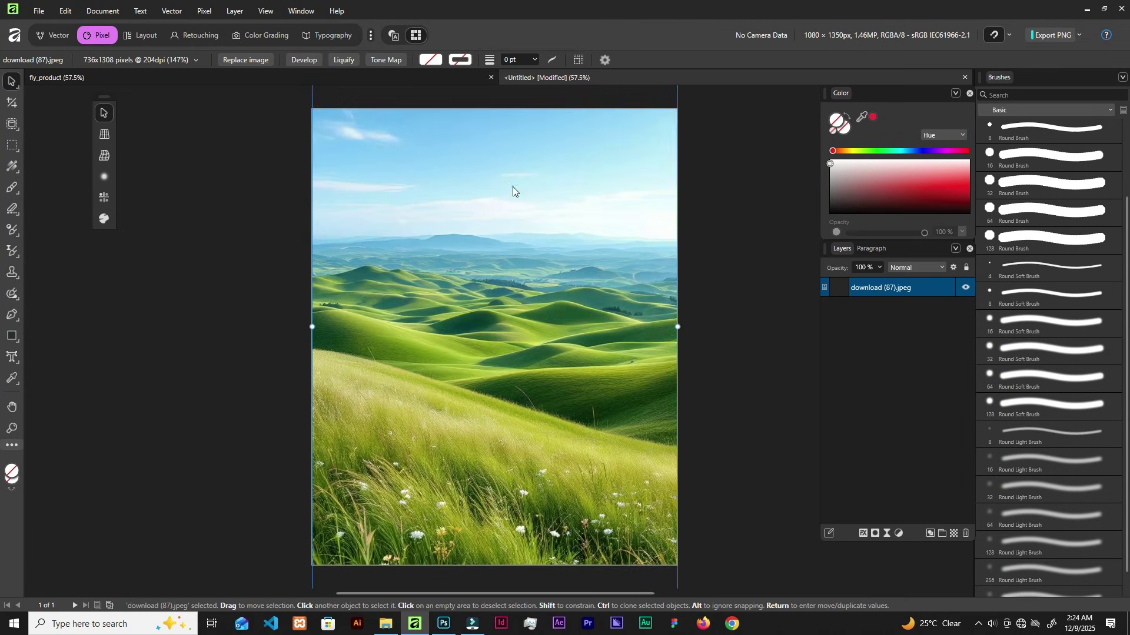
drag(513, 186, 511, 264)
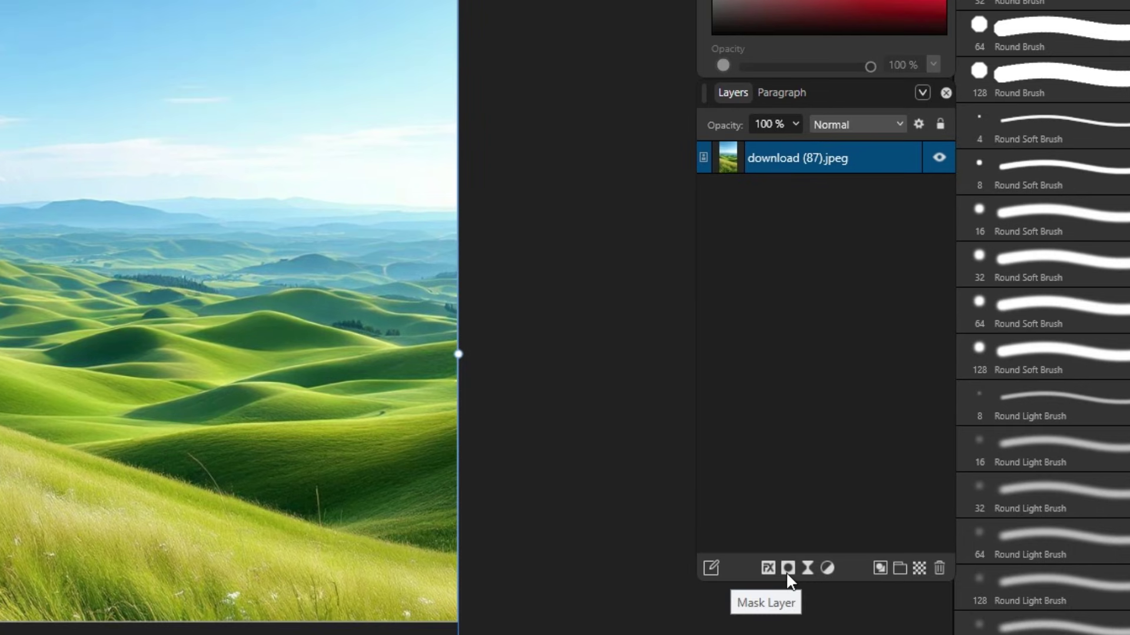
- Add a mask to the landscape layer and paint out the sky and distant hills in black with the 512 Round Light Brush
click(787, 569)
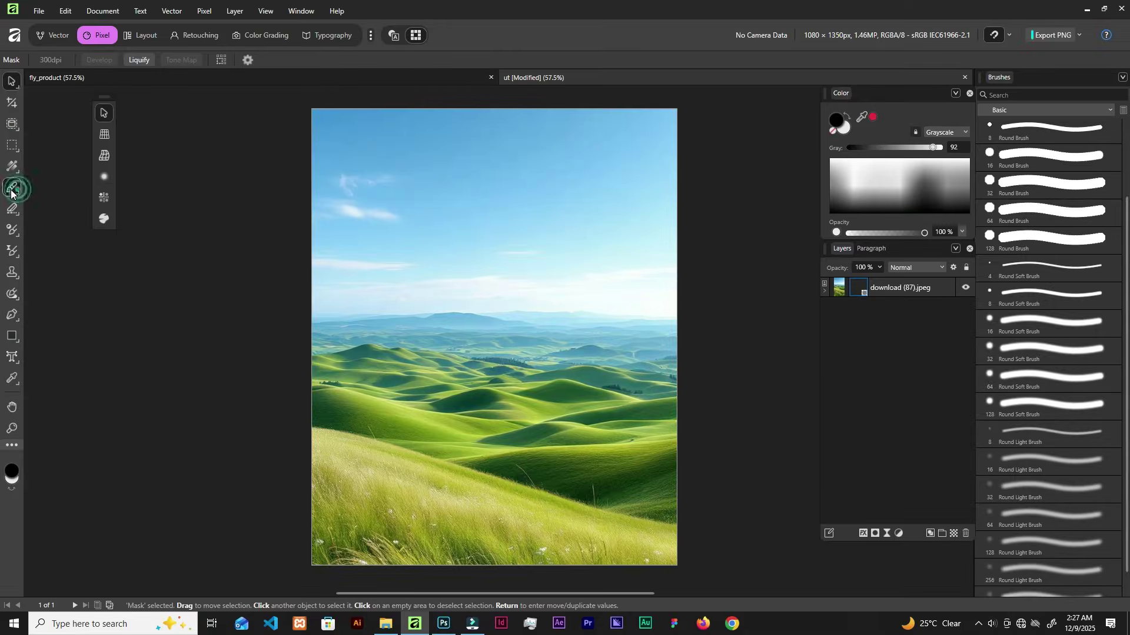
click(18, 193)
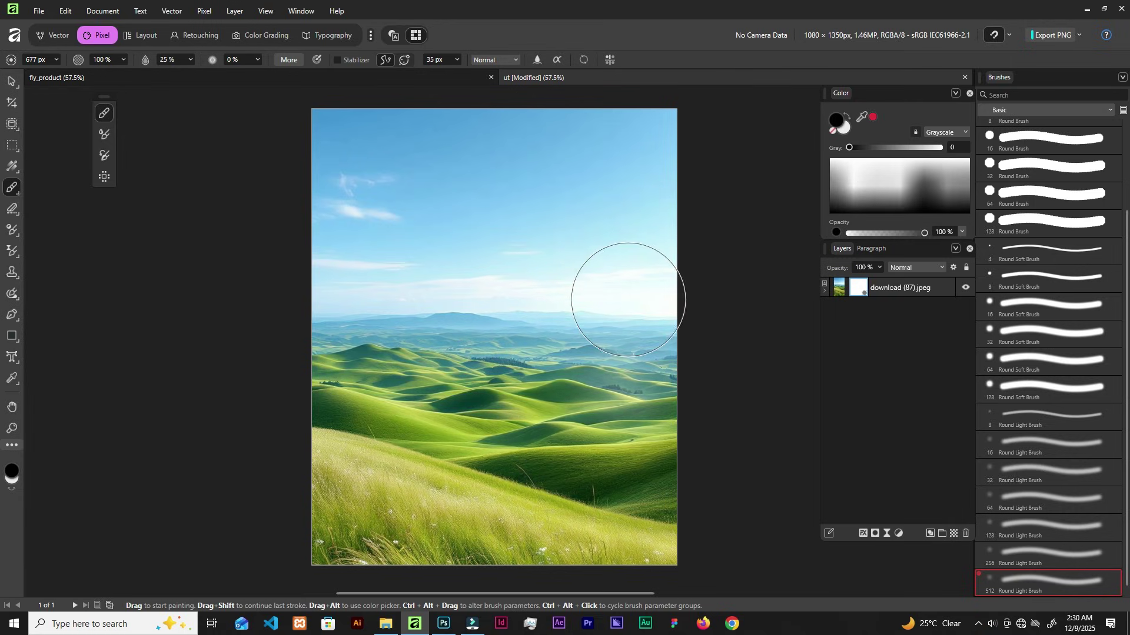
mouse_move(616, 176)
mouse_down()
mouse_move(326, 135)
mouse_move(612, 157)
mouse_move(345, 222)
mouse_up()
mouse_move(686, 302)
mouse_down()
mouse_move(571, 365)
mouse_move(534, 361)
mouse_up()
scroll(535, 360, up, 3)
key(bracketleft)
key(bracketleft)
key(bracketleft)
mouse_move(255, 331)
mouse_down()
mouse_move(705, 318)
mouse_move(678, 487)
mouse_move(269, 361)
mouse_move(668, 409)
mouse_move(562, 441)
mouse_move(757, 520)
mouse_move(722, 376)
mouse_move(729, 529)
mouse_move(261, 397)
mouse_move(515, 462)
mouse_move(528, 478)
mouse_move(328, 413)
mouse_move(163, 382)
mouse_move(316, 414)
mouse_move(578, 499)
mouse_move(778, 540)
mouse_up()
- Clean up the mask edge along the grassy ridge with a smaller black brush of about 133 px
key(bracketleft)
key(bracketleft)
key(bracketleft)
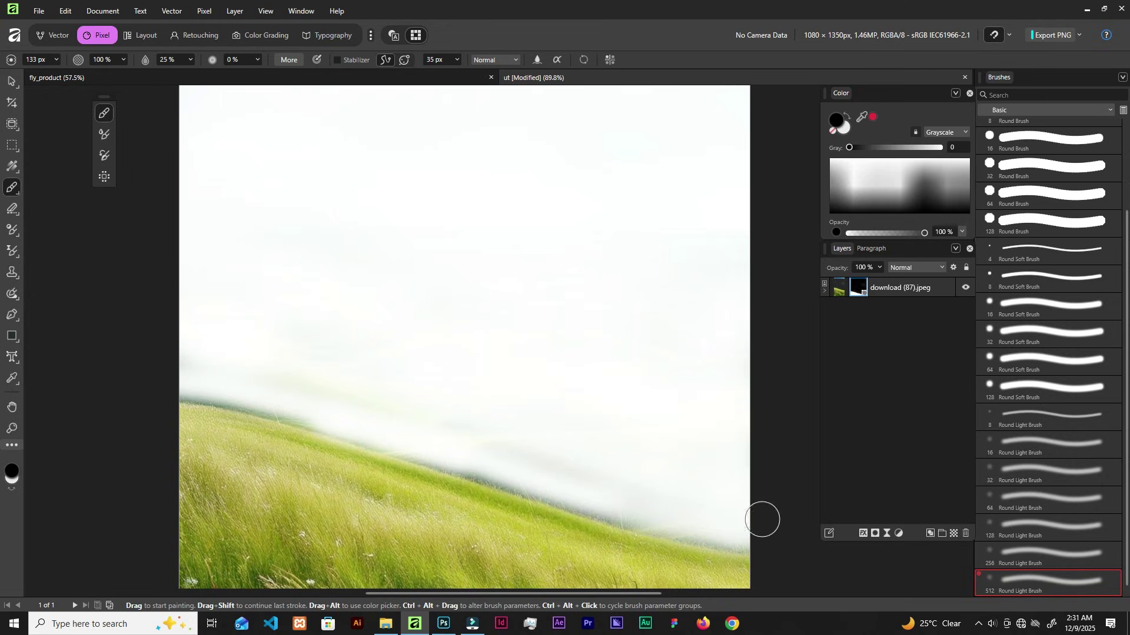
drag(557, 459, 501, 441)
mouse_move(539, 508)
mouse_down()
mouse_move(479, 471)
mouse_move(181, 399)
mouse_move(488, 502)
mouse_move(416, 453)
mouse_move(676, 547)
mouse_move(453, 500)
mouse_move(353, 439)
mouse_up()
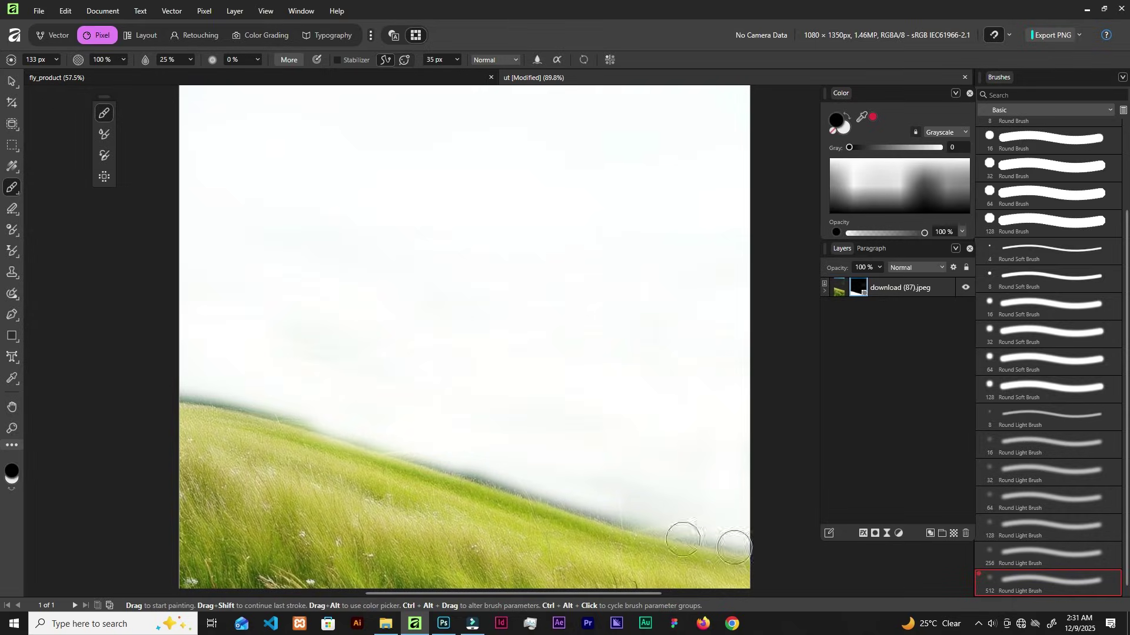
mouse_move(734, 547)
mouse_down()
mouse_move(516, 497)
mouse_move(172, 396)
mouse_move(265, 404)
mouse_move(450, 467)
mouse_move(161, 381)
mouse_move(783, 551)
mouse_move(224, 397)
mouse_up()
scroll(598, 408, down, 3)
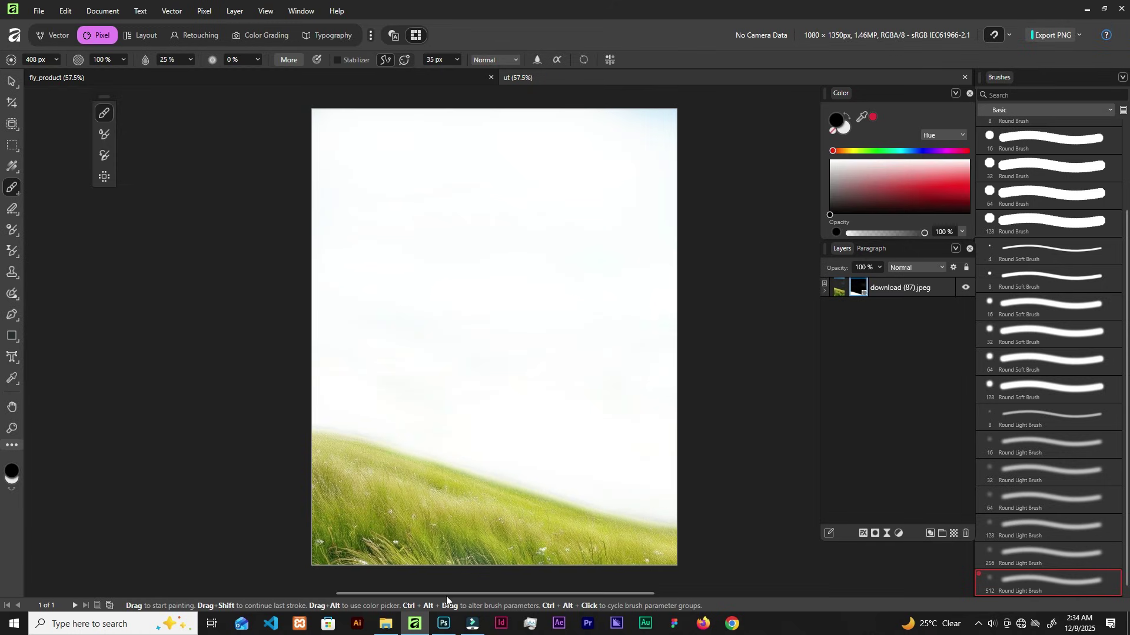
- Place the Sydney city image on the page and move its layer below the grass layer
click(386, 623)
drag(367, 147, 443, 573)
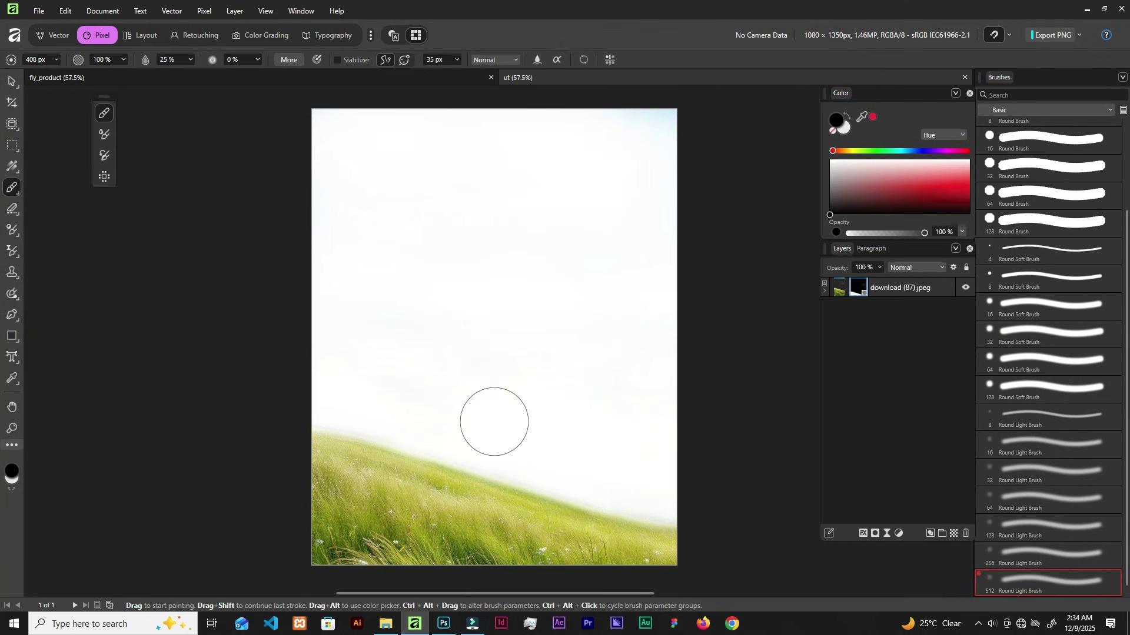
drag(494, 422, 495, 421)
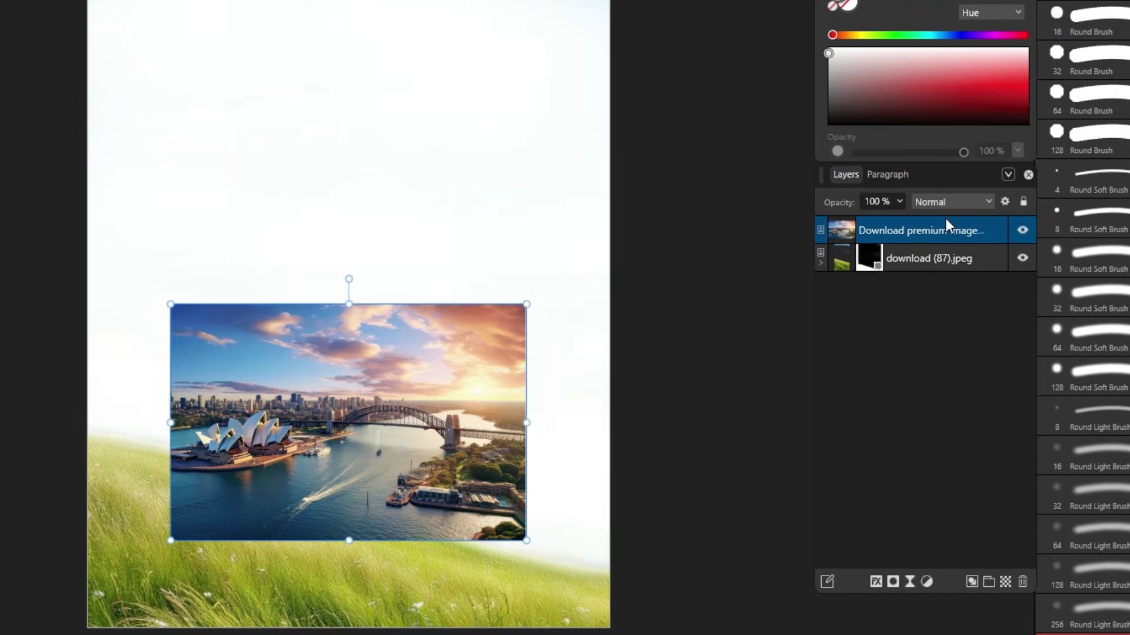
drag(946, 226, 953, 272)
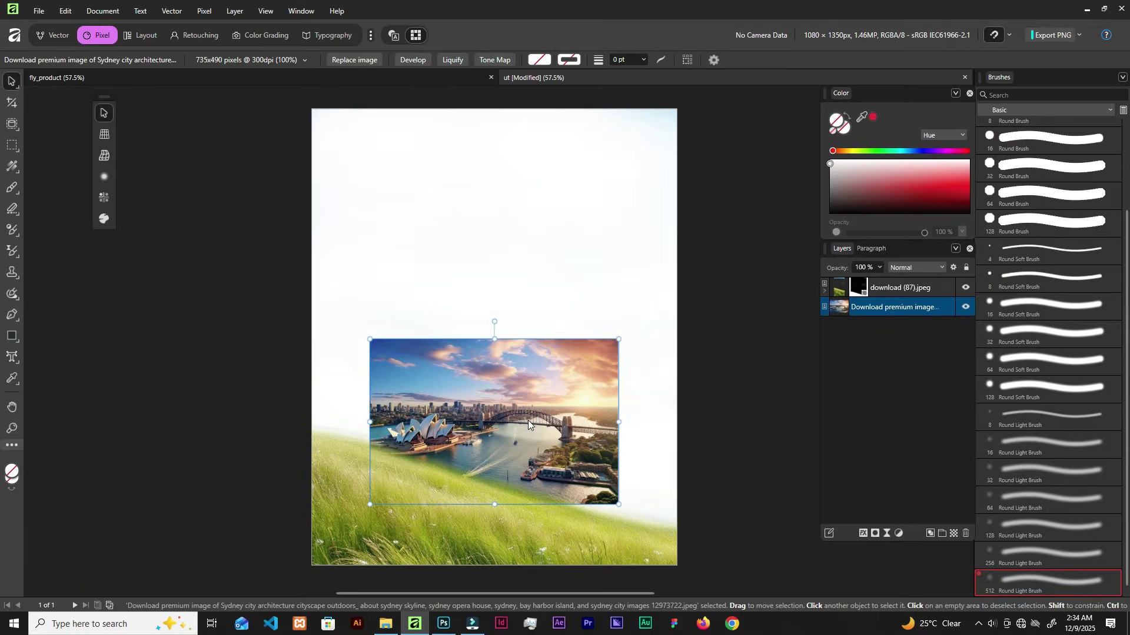
- Enlarge and reposition the Sydney image so the bridge and harbour fill the page behind the grass
drag(396, 421, 110, 484)
drag(327, 465, 459, 430)
drag(517, 346, 736, 194)
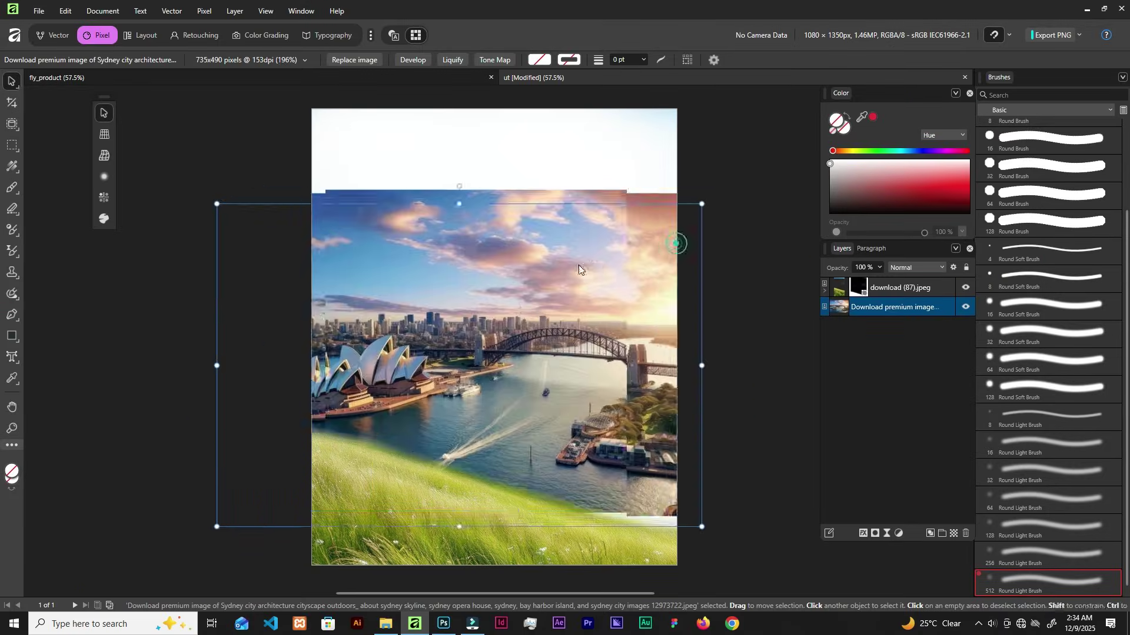
click(644, 205)
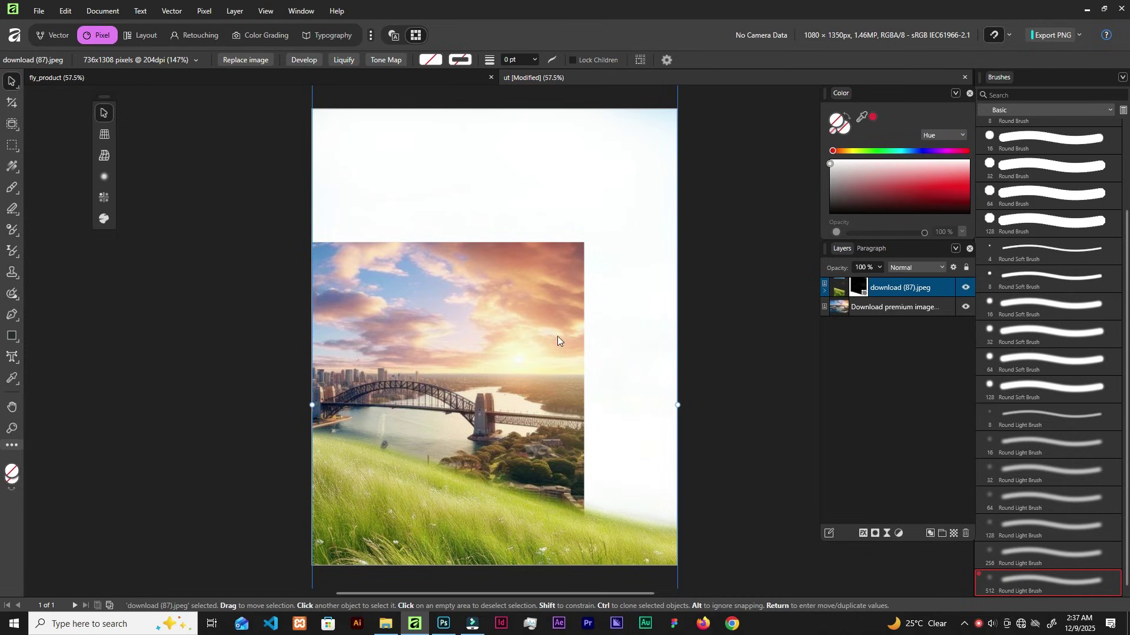
click(899, 307)
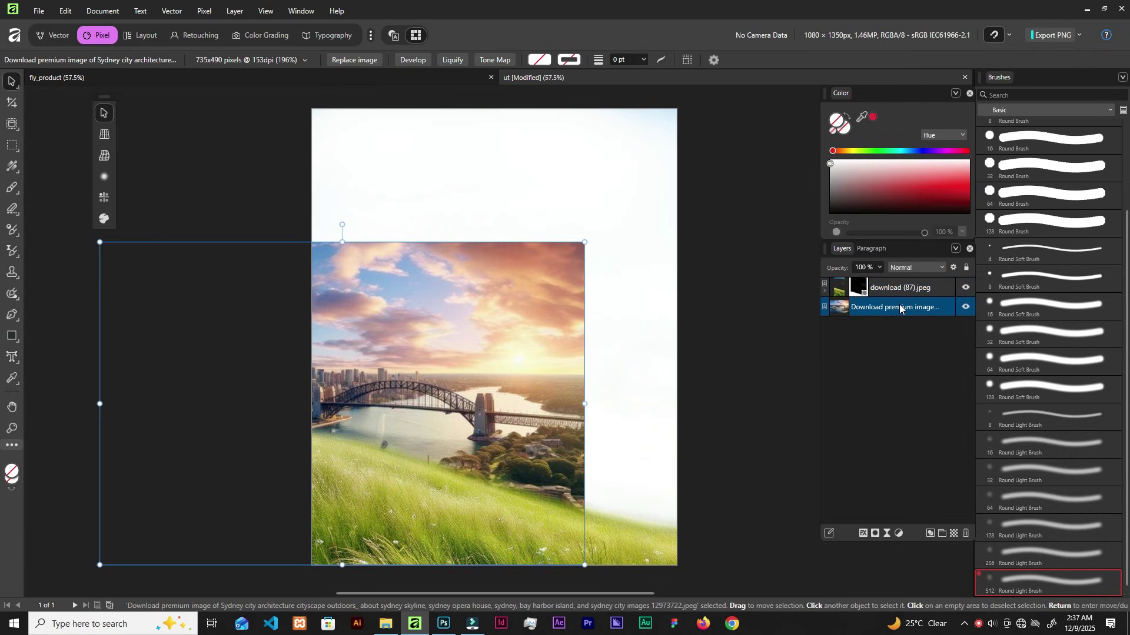
drag(587, 241, 666, 164)
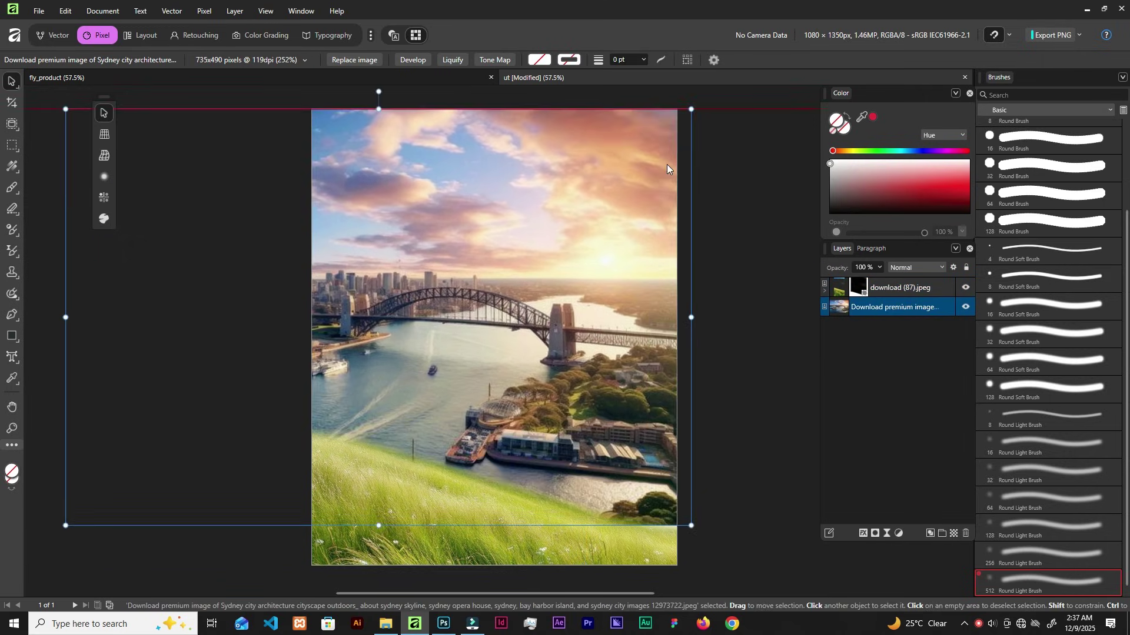
drag(65, 525, 58, 530)
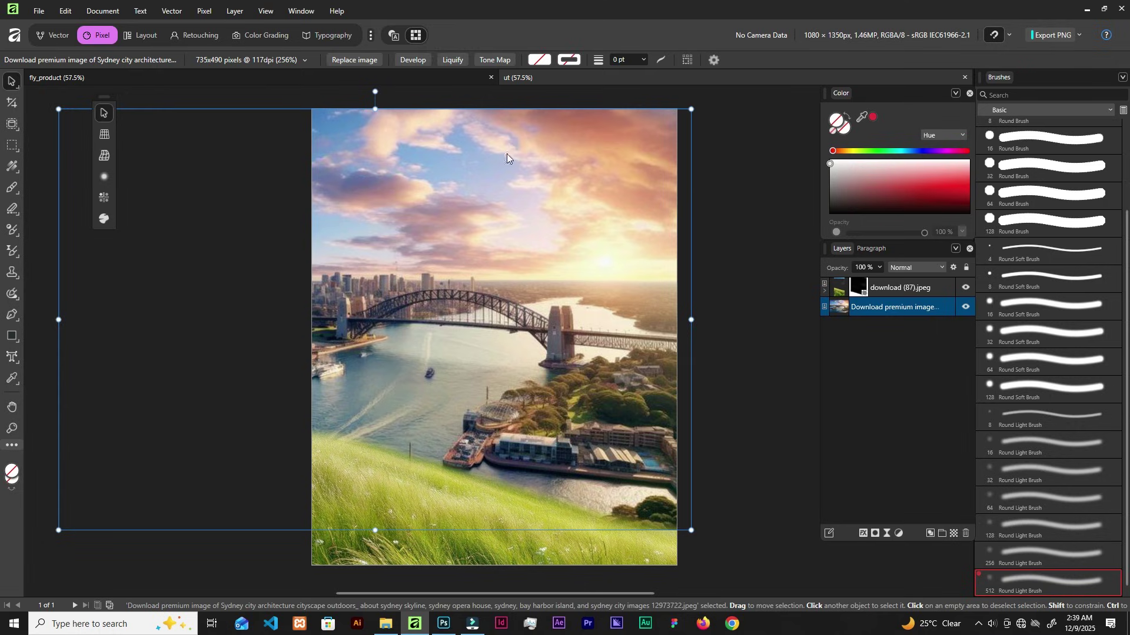
- Mask the Sydney image and paint out its sunset sky with a large soft black brush of about 620 px
click(876, 534)
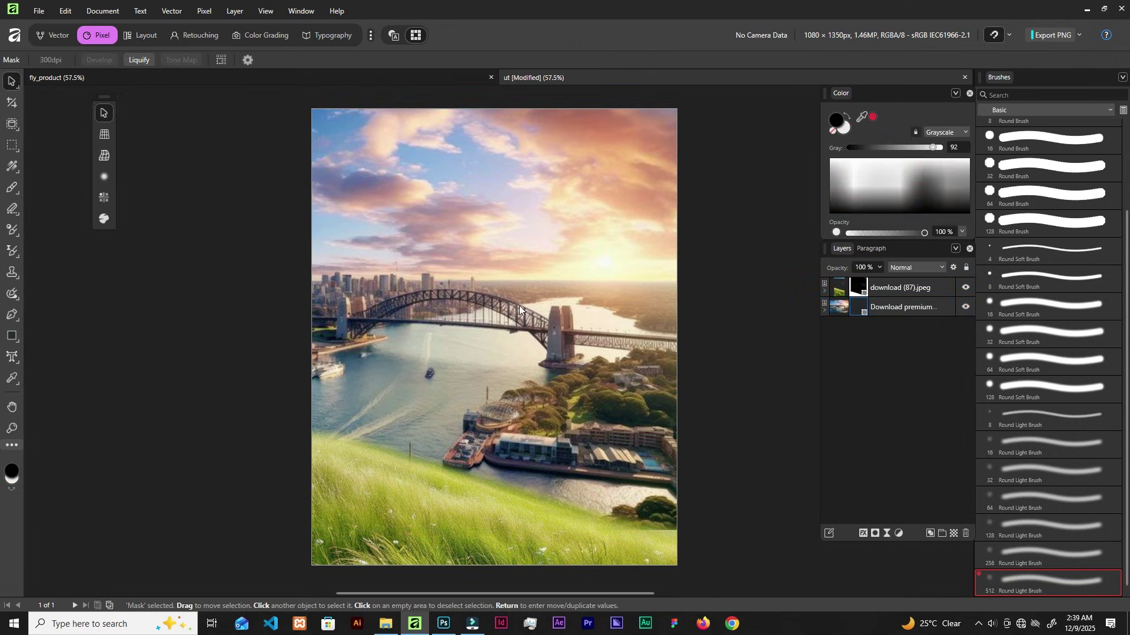
key(b)
key(bracketright)
mouse_move(609, 229)
mouse_down()
mouse_move(656, 152)
mouse_move(547, 148)
mouse_move(754, 123)
mouse_move(368, 120)
mouse_move(480, 203)
mouse_move(769, 196)
mouse_up()
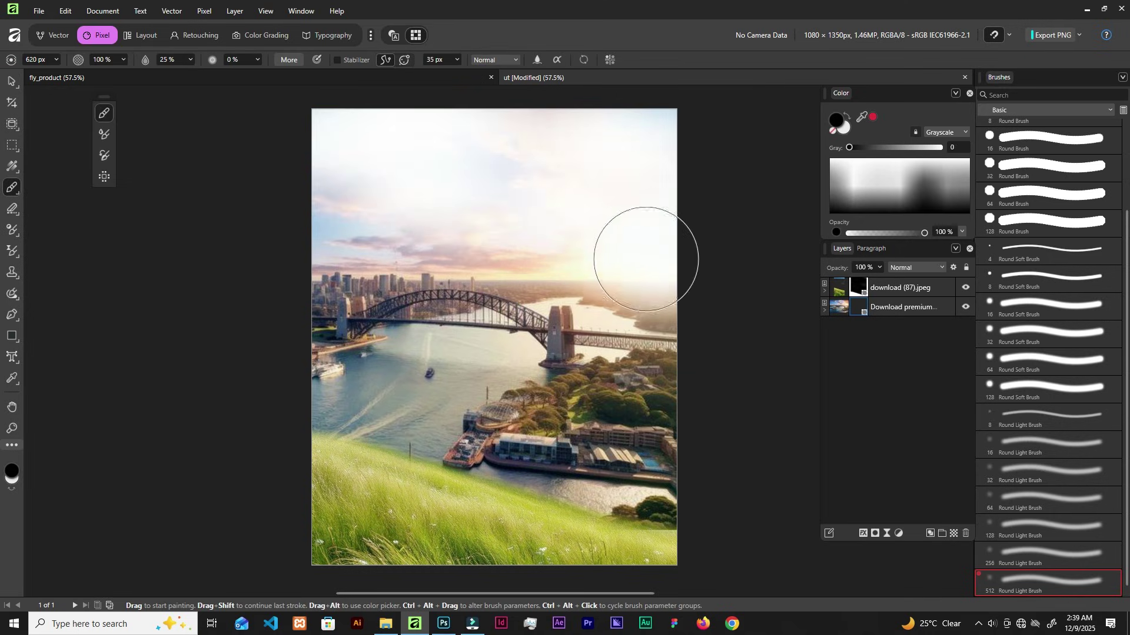
drag(659, 261, 265, 207)
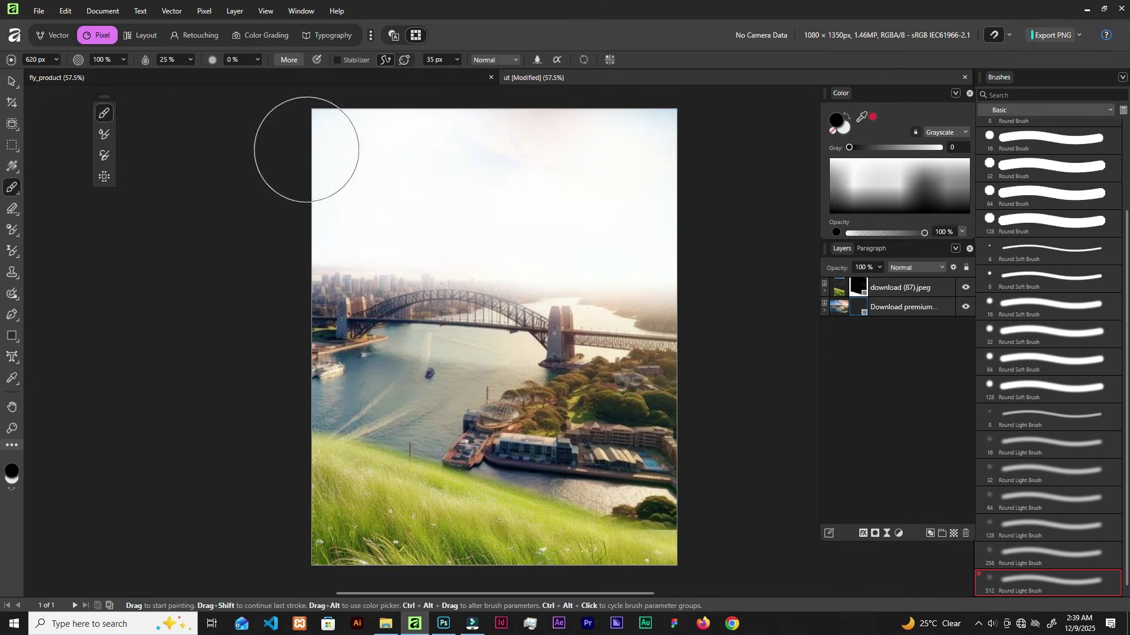
- Lower the brush flow to 13% and softly fade the horizon on the Sydney image's mask
click(189, 59)
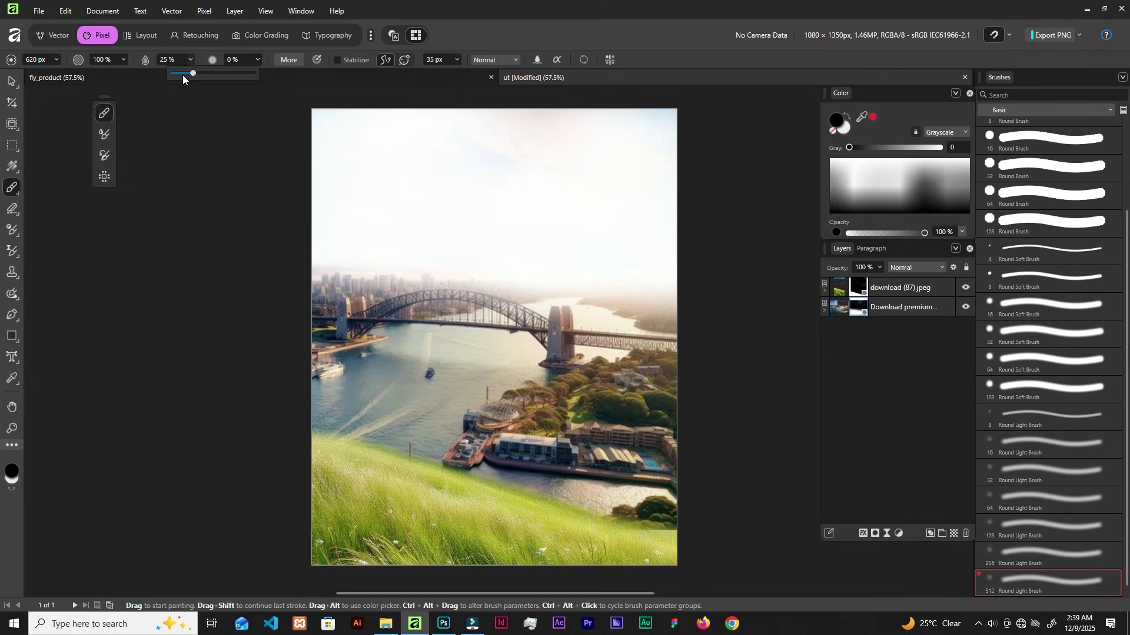
click(663, 270)
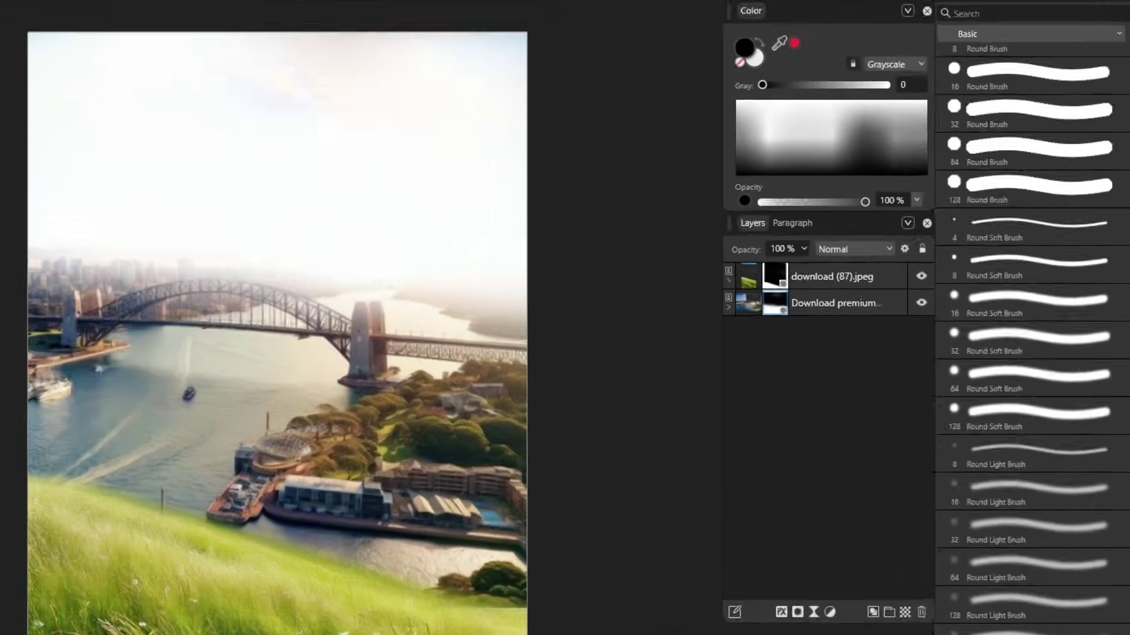
key(g)
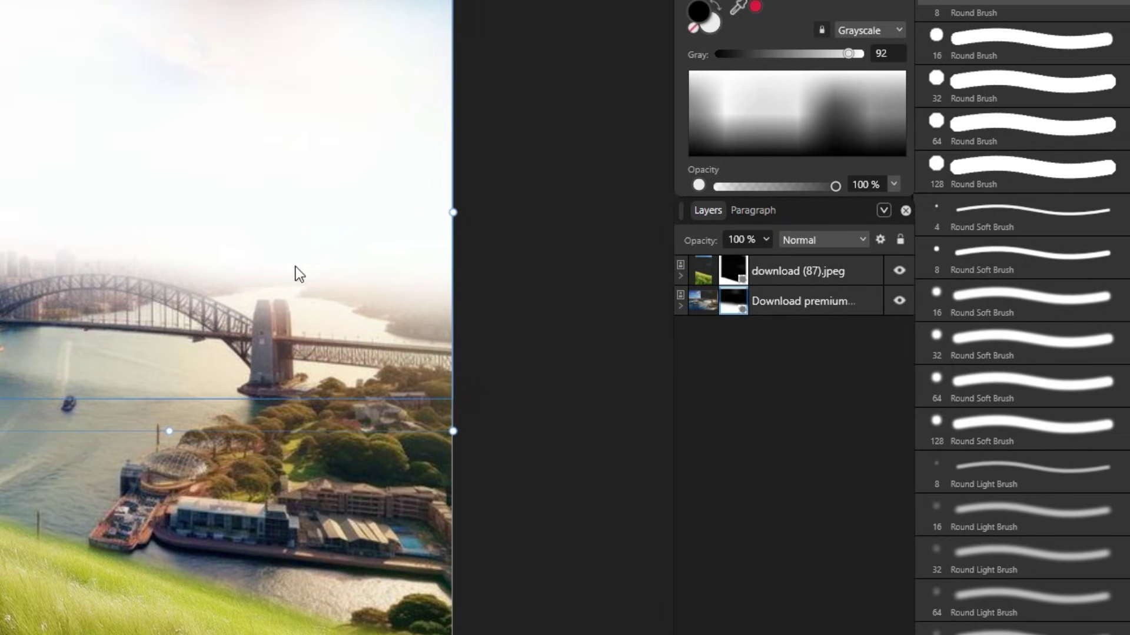
- Select the download (87) layer's mask and paint white over the upper area to bring back its blue sky
click(739, 270)
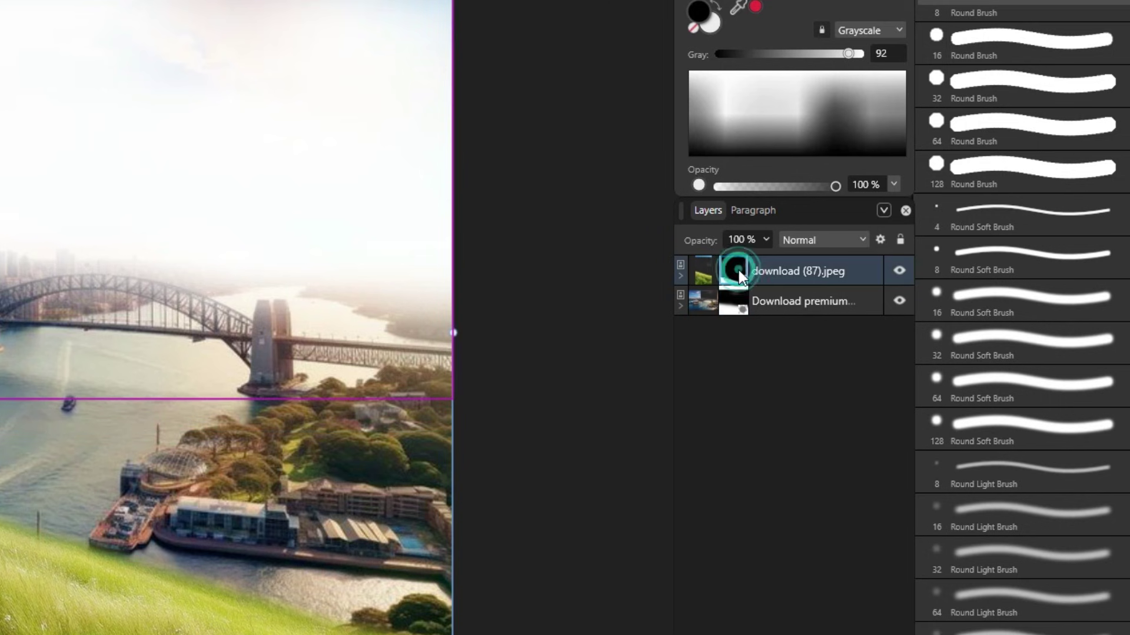
key(v)
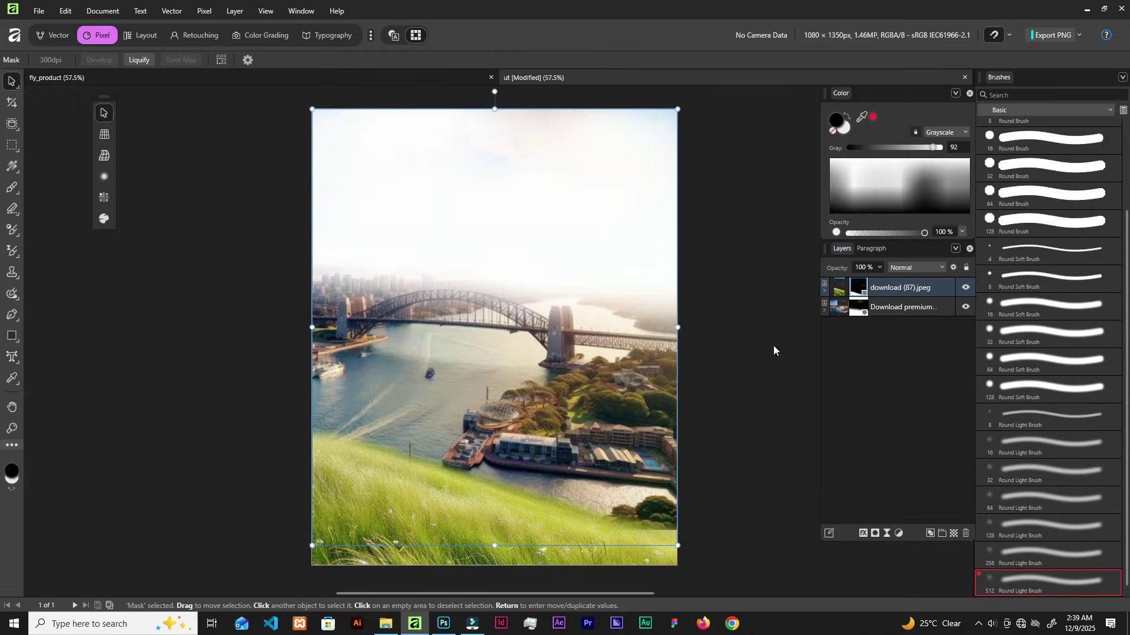
key(b)
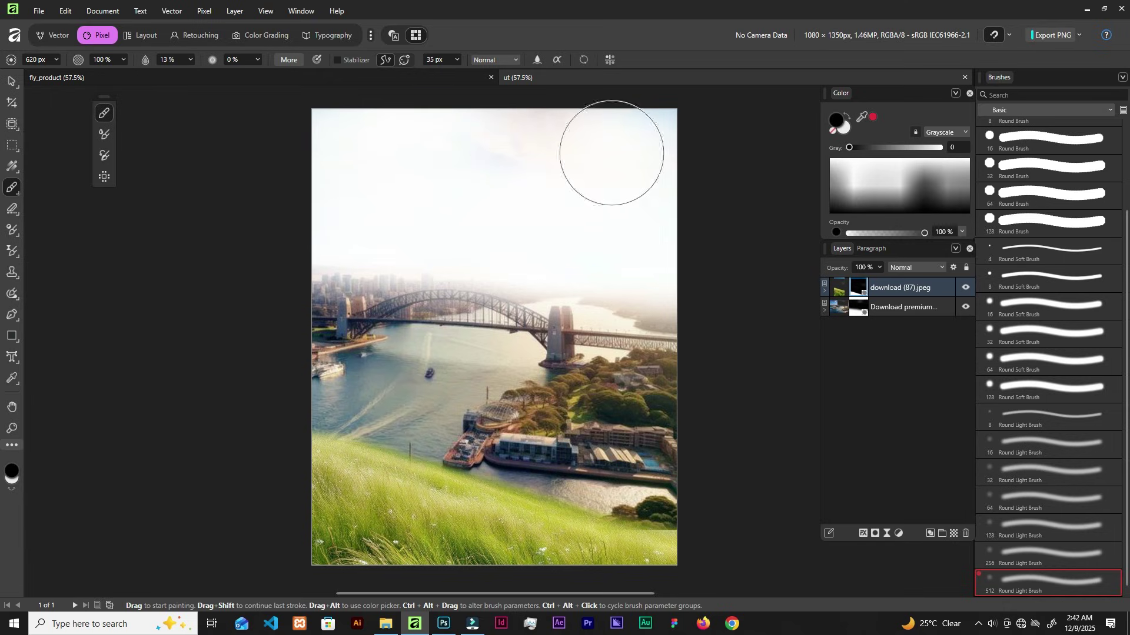
click(845, 117)
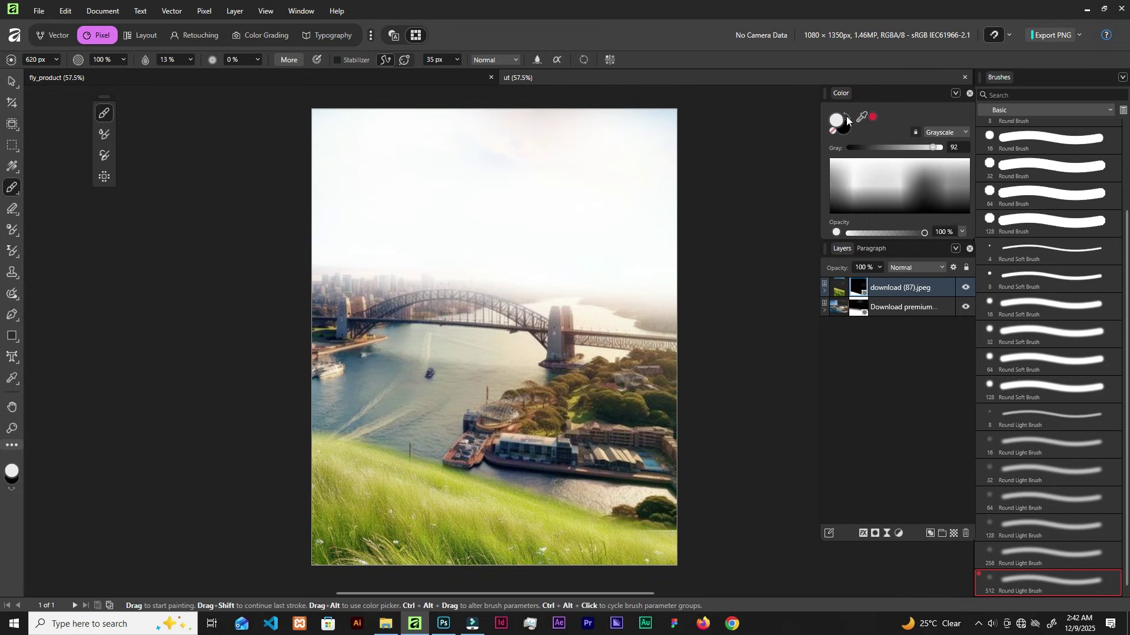
mouse_move(576, 219)
mouse_down()
mouse_move(410, 161)
mouse_move(684, 157)
mouse_move(460, 145)
mouse_move(660, 134)
mouse_move(279, 224)
mouse_move(469, 218)
mouse_move(419, 223)
mouse_move(664, 265)
mouse_move(634, 281)
mouse_move(539, 233)
mouse_move(678, 139)
mouse_move(596, 239)
mouse_move(365, 194)
mouse_move(596, 170)
mouse_move(499, 132)
mouse_move(388, 153)
mouse_move(314, 211)
mouse_move(682, 265)
mouse_move(366, 239)
mouse_move(765, 224)
mouse_move(516, 220)
mouse_up()
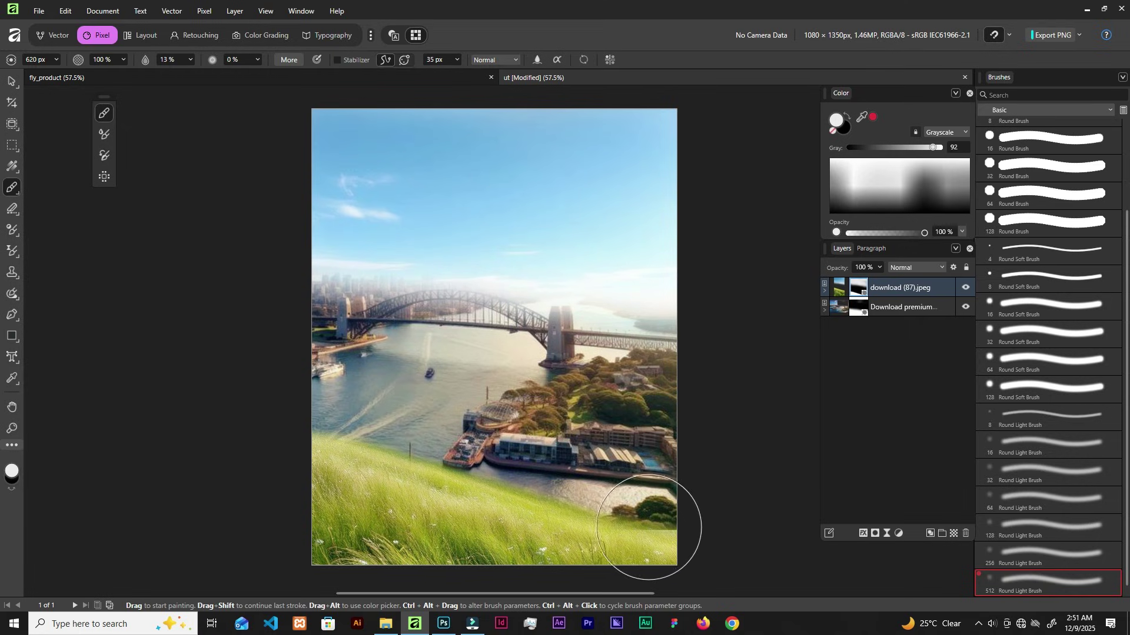
- Reveal more grass over the trees in the page's lower-right corner with white, reducing the brush to about 438 px
mouse_move(649, 527)
mouse_down()
mouse_move(559, 529)
mouse_move(682, 529)
mouse_move(650, 533)
mouse_move(671, 526)
mouse_up()
key(bracketleft)
key(bracketleft)
key(bracketleft)
key(bracketleft)
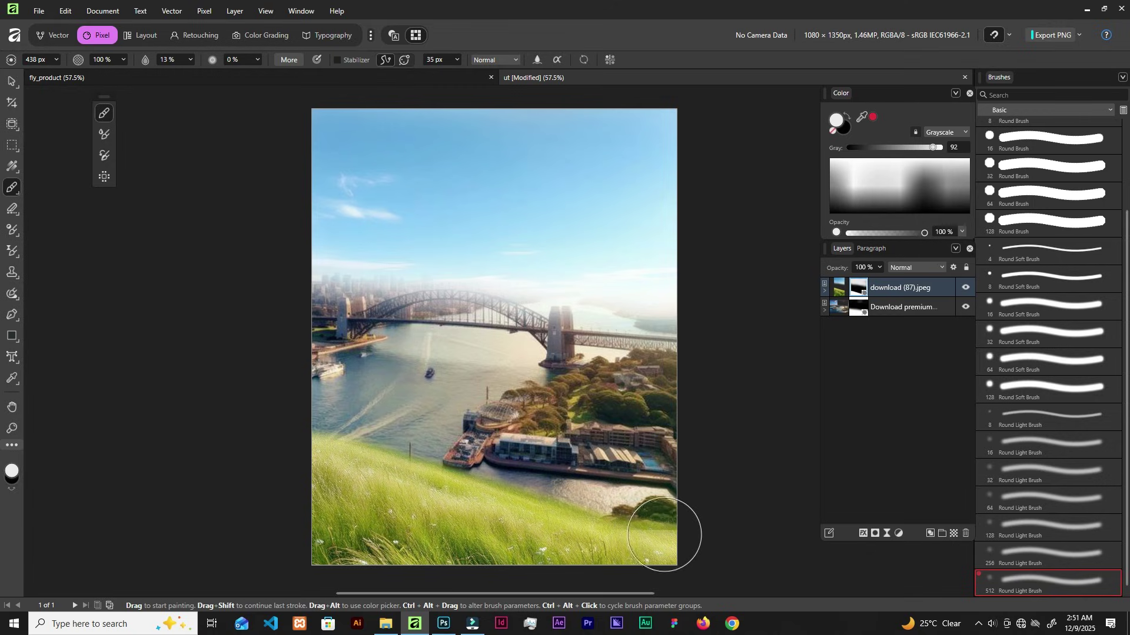
key(v)
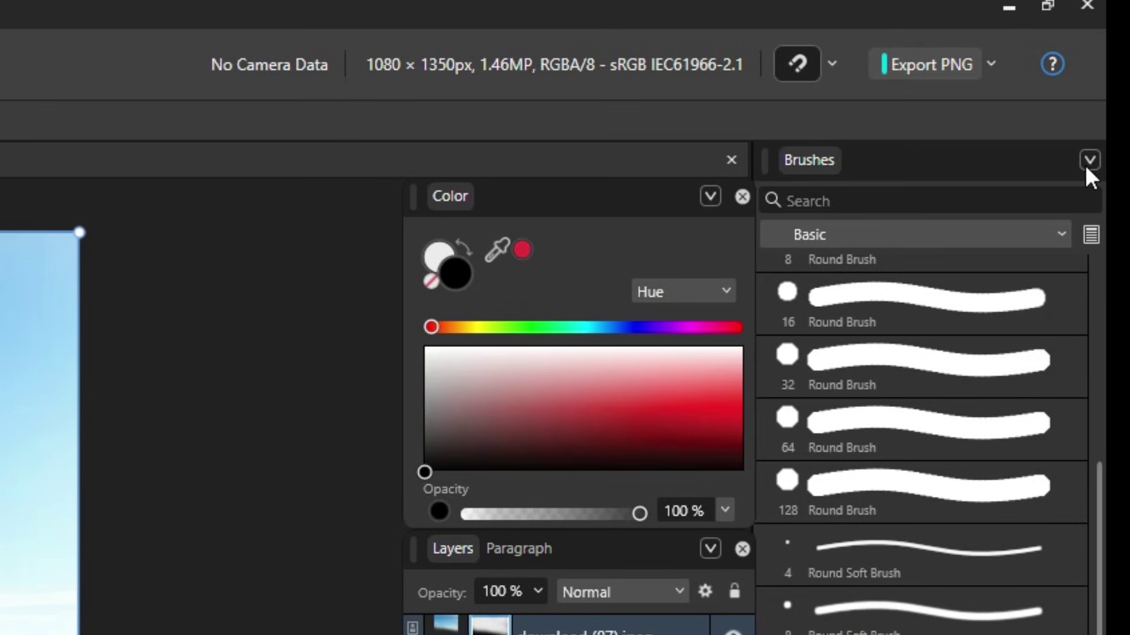
- Browse the Affinity brush files available for import in the Desktop's Photoshop brushes folder
click(1086, 166)
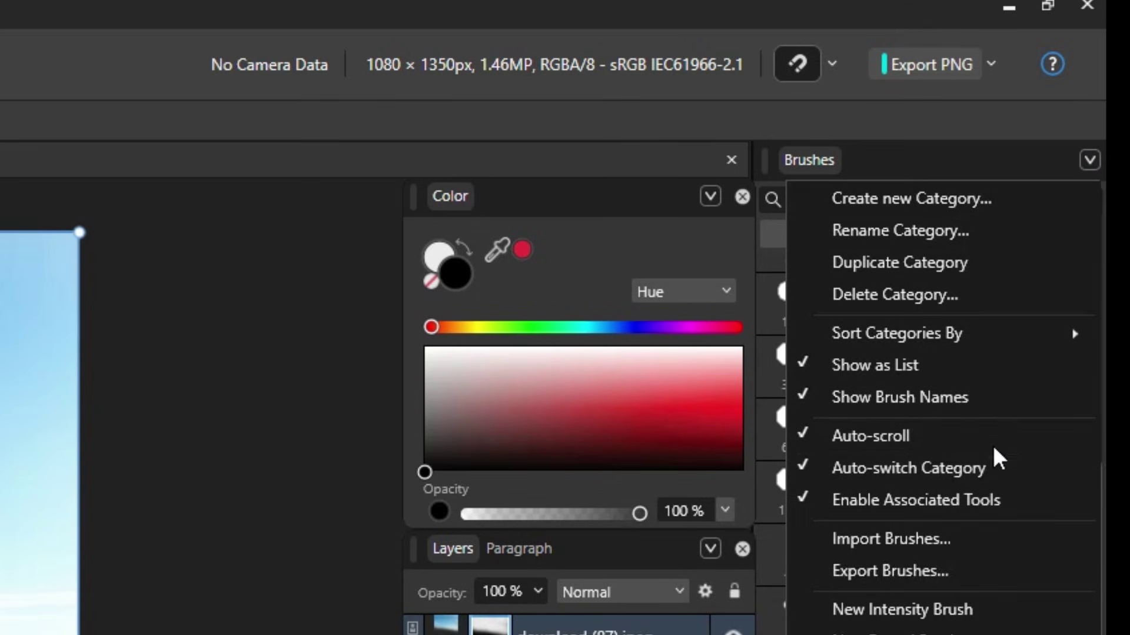
click(920, 538)
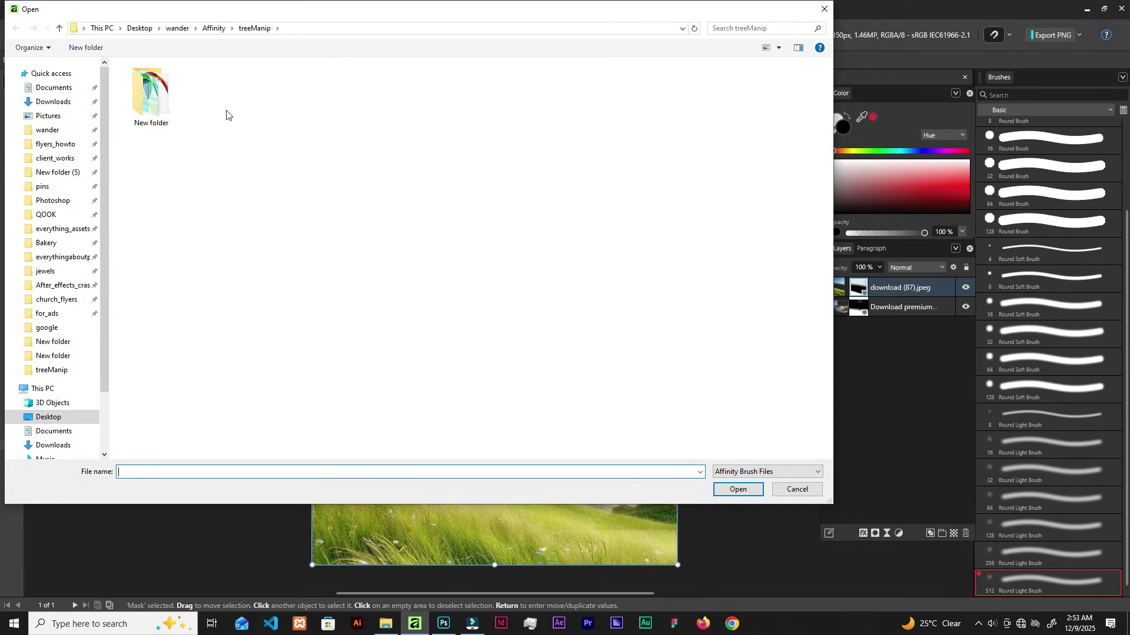
click(60, 424)
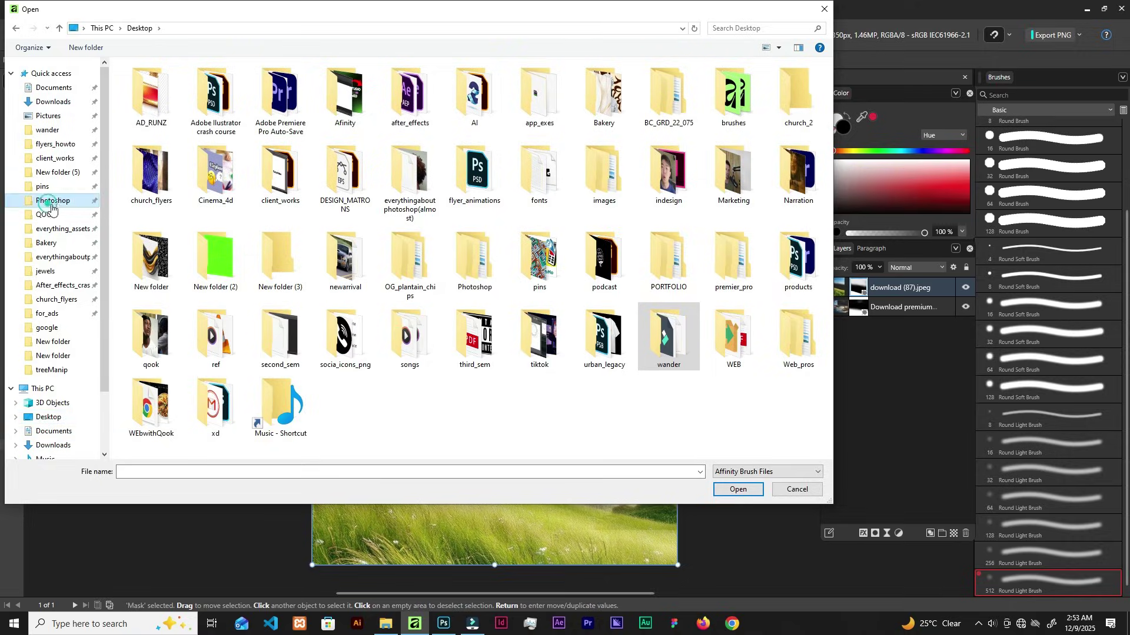
click(48, 205)
double_click(183, 107)
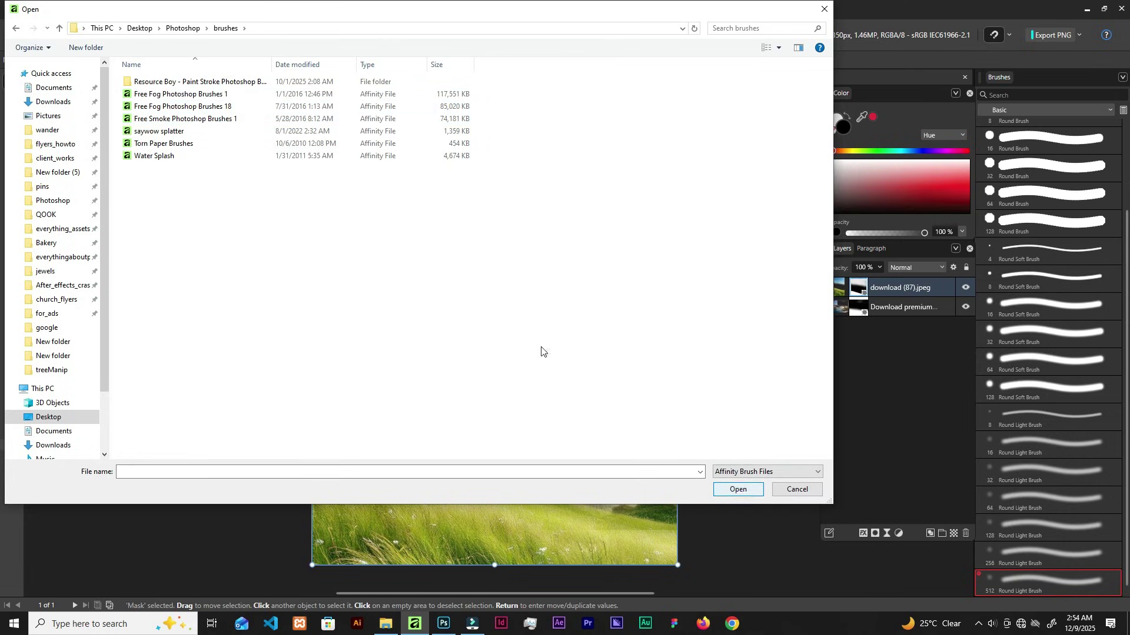
click(795, 489)
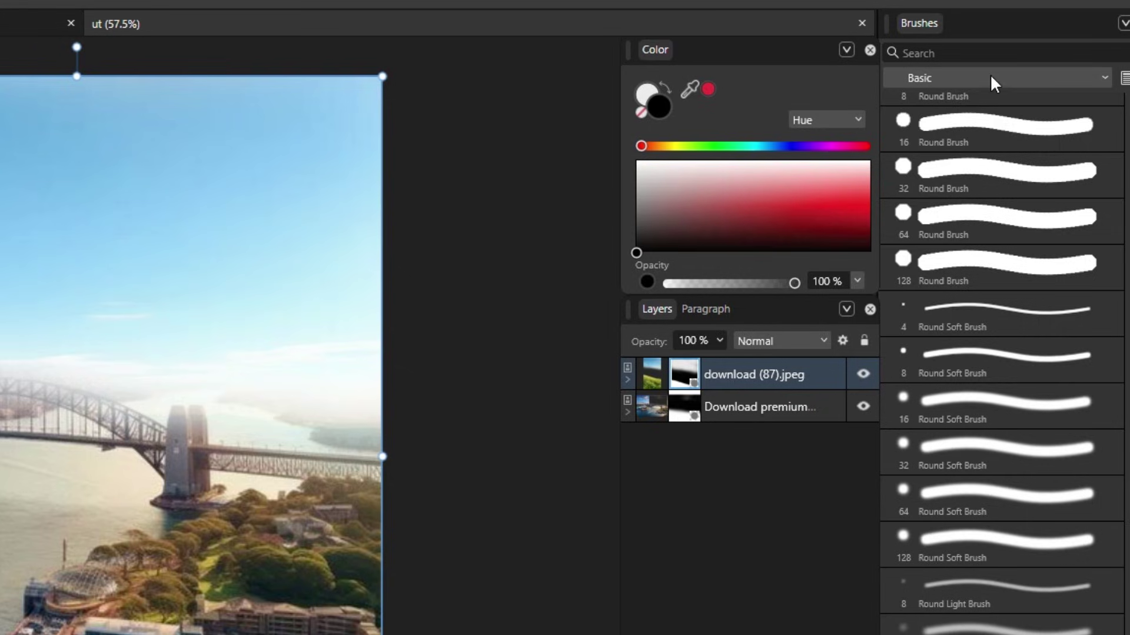
- Choose the Fog 1 brush from the Free Fog Photoshop Brushes 1 category for painting, and undo a trial stroke
click(991, 79)
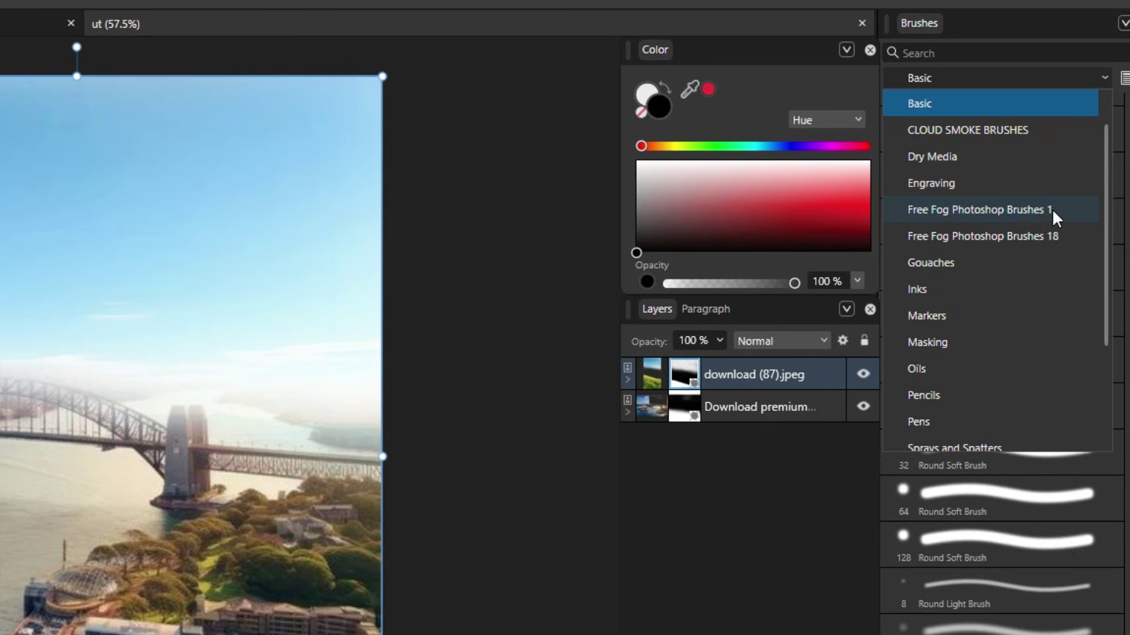
click(1024, 209)
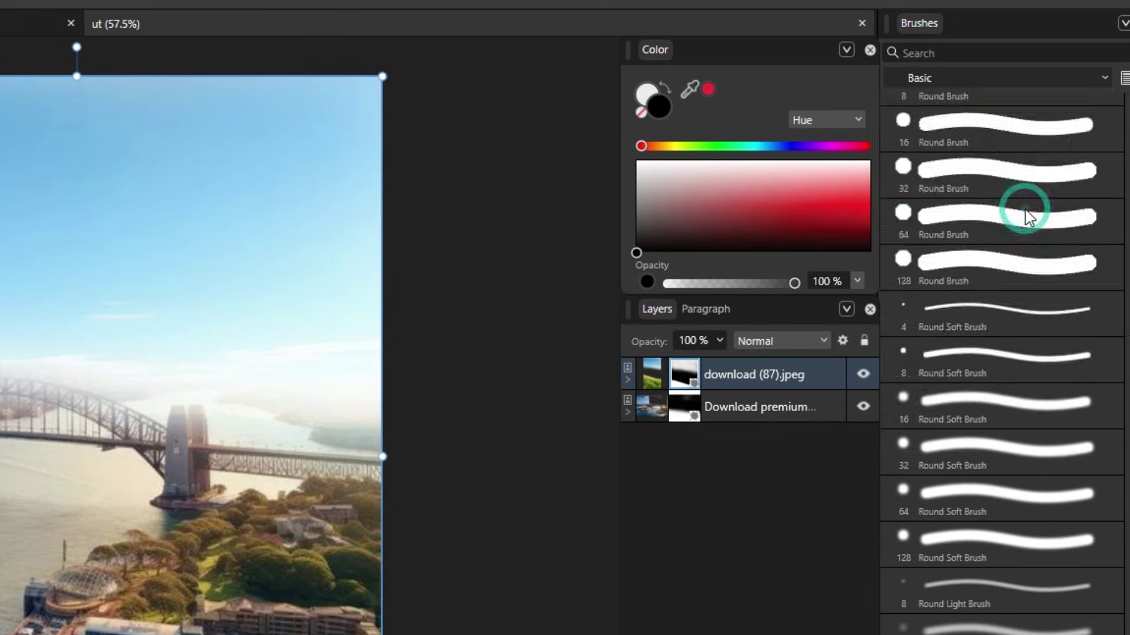
click(979, 103)
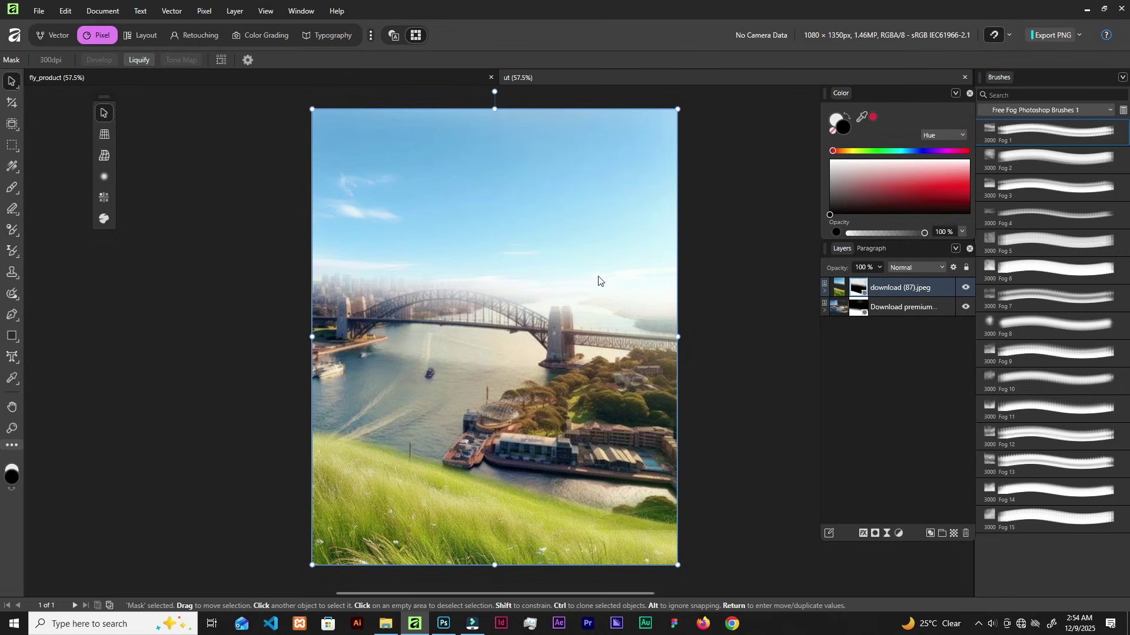
click(13, 187)
mouse_move(412, 412)
mouse_down()
mouse_move(479, 315)
mouse_move(559, 253)
mouse_move(560, 298)
mouse_move(538, 276)
mouse_move(520, 298)
mouse_move(537, 262)
mouse_move(512, 313)
mouse_move(516, 329)
mouse_move(530, 265)
mouse_move(517, 303)
mouse_up()
key(ctrl+z)
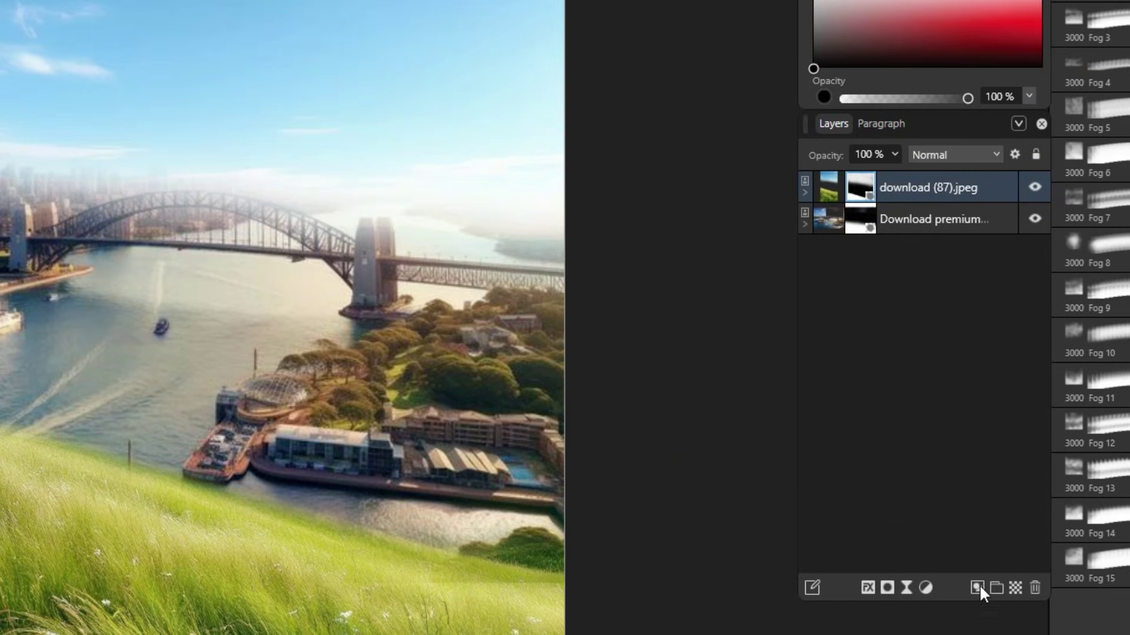
- Add a pixel layer above both images and paint white fog over the bridge and city with the 1848 px Fog 1 brush
click(1016, 588)
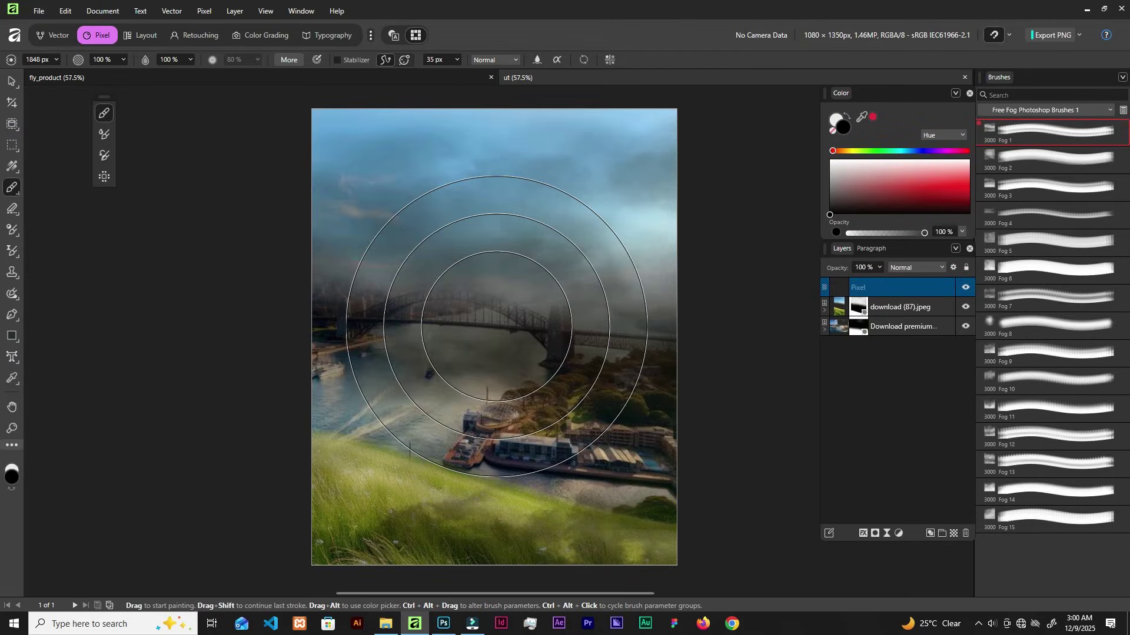
mouse_move(496, 327)
mouse_down()
mouse_move(428, 294)
mouse_move(470, 265)
mouse_up()
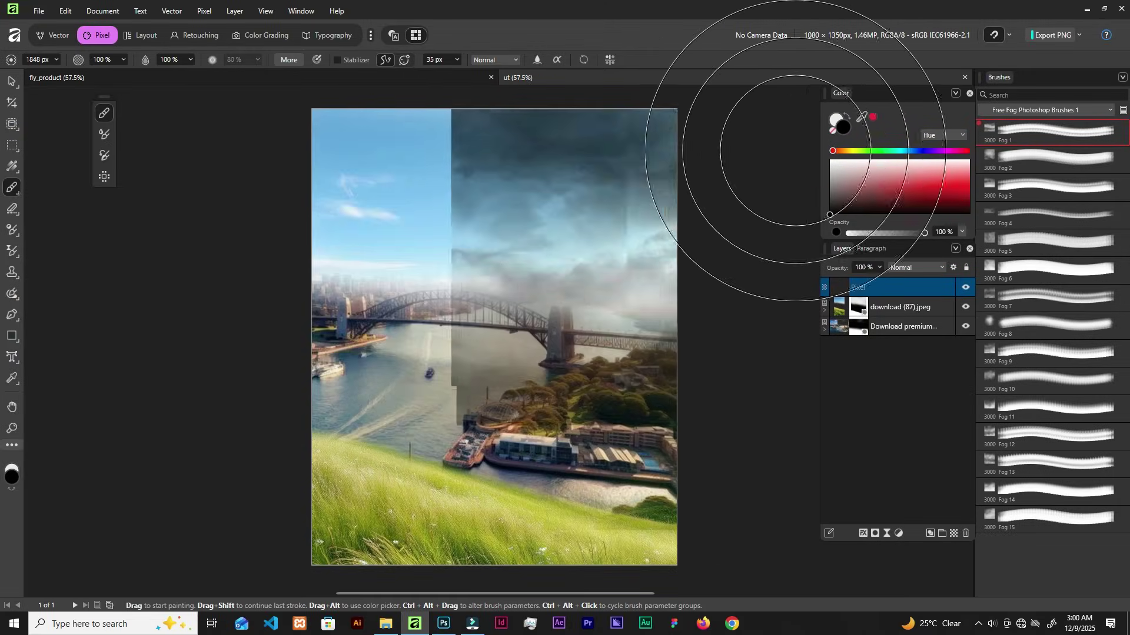
click(836, 120)
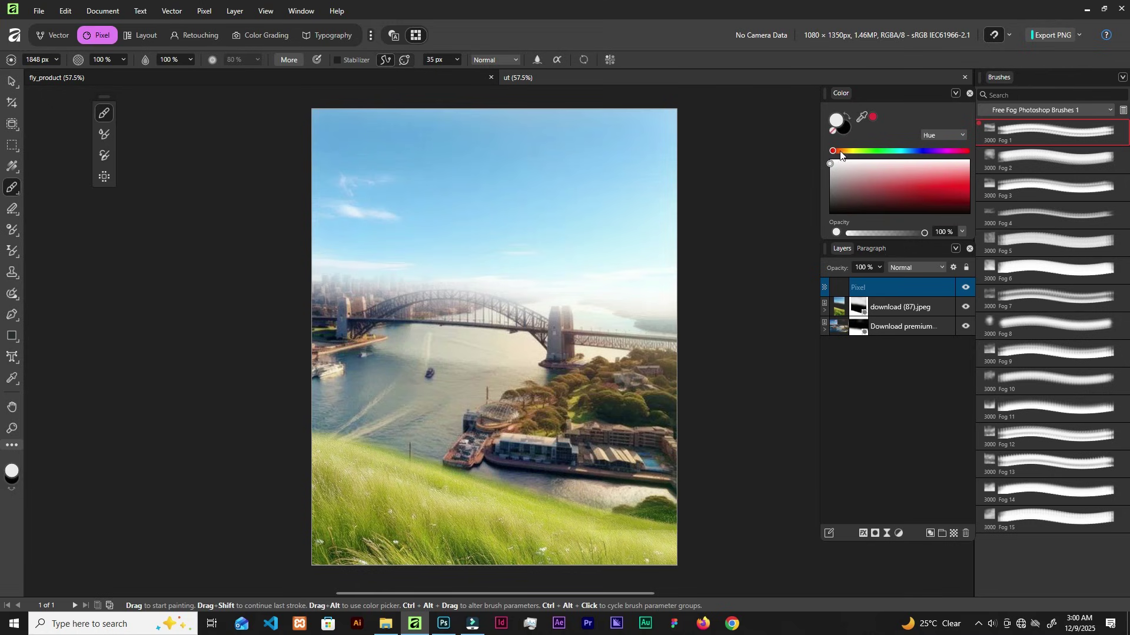
double_click(839, 122)
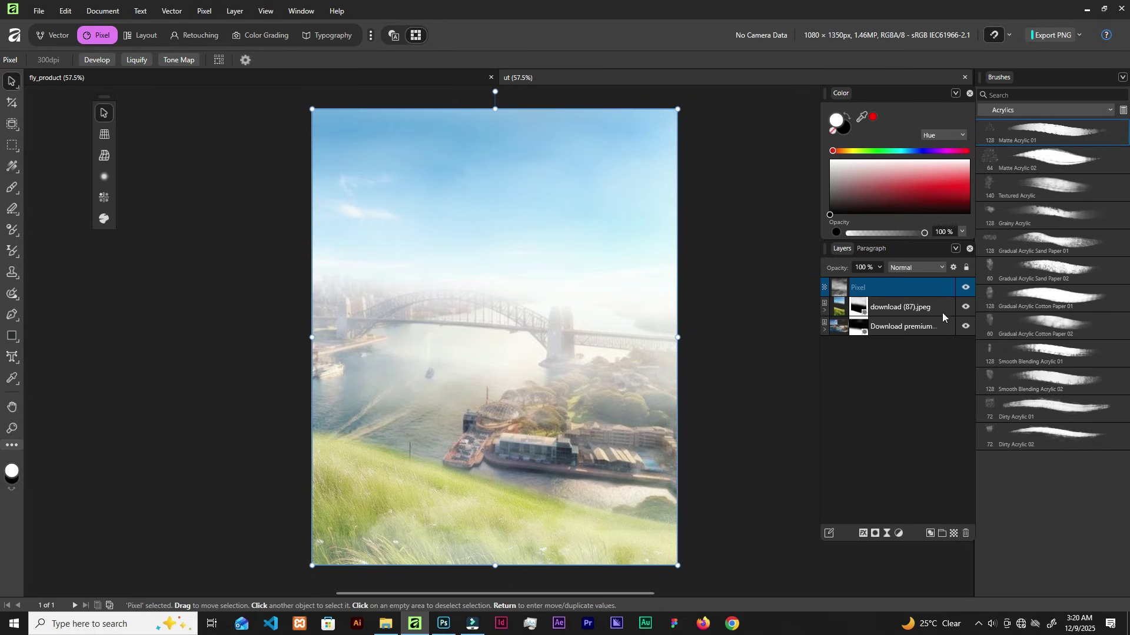
- Add a mask to the fog pixel layer and choose the 512 Round Light Brush from the Basic category
click(874, 534)
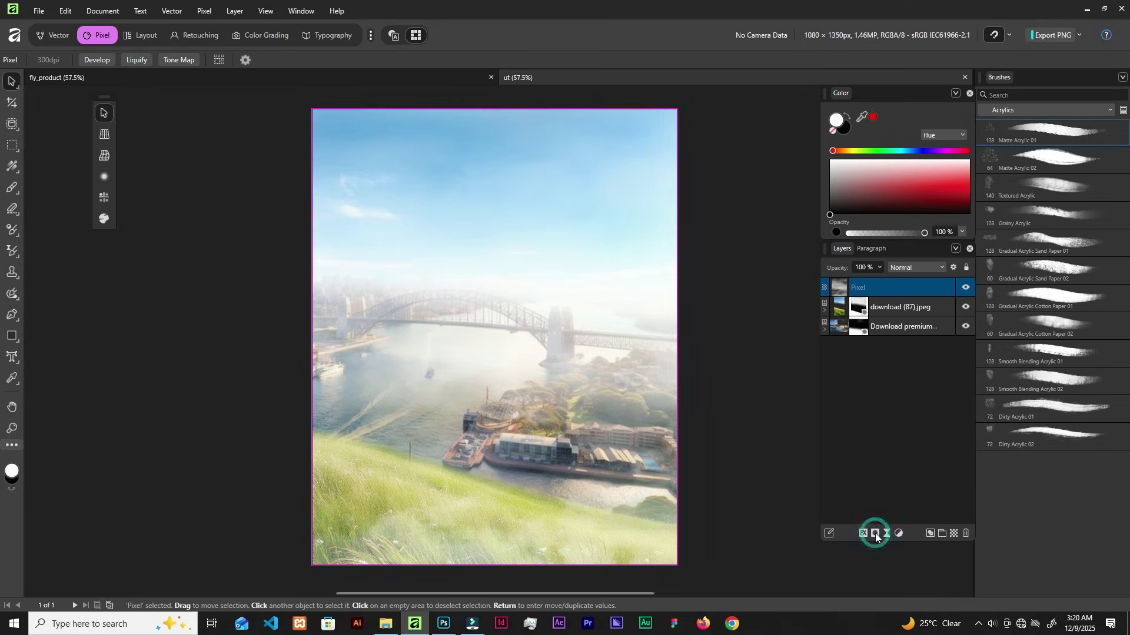
key(b)
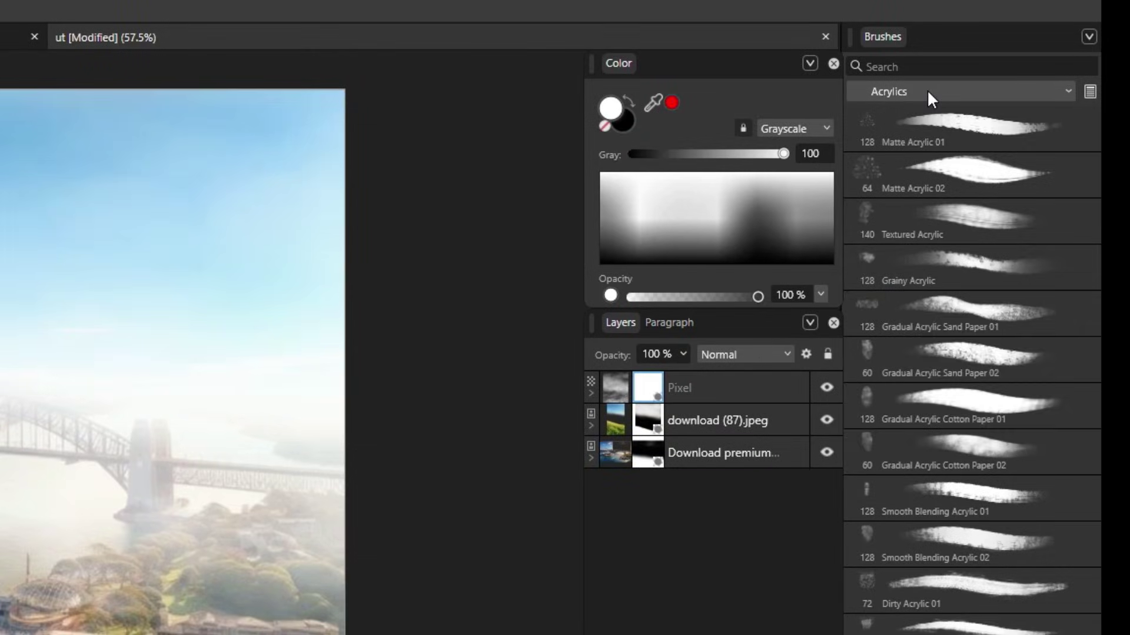
click(1026, 109)
click(907, 148)
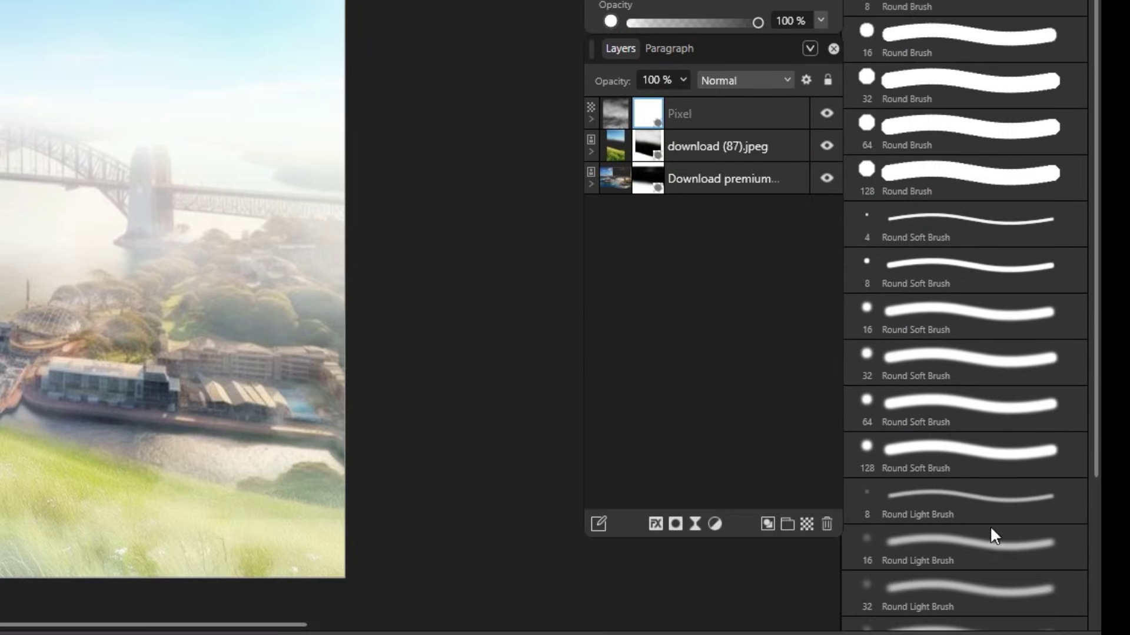
scroll(995, 478, down, 3)
click(952, 618)
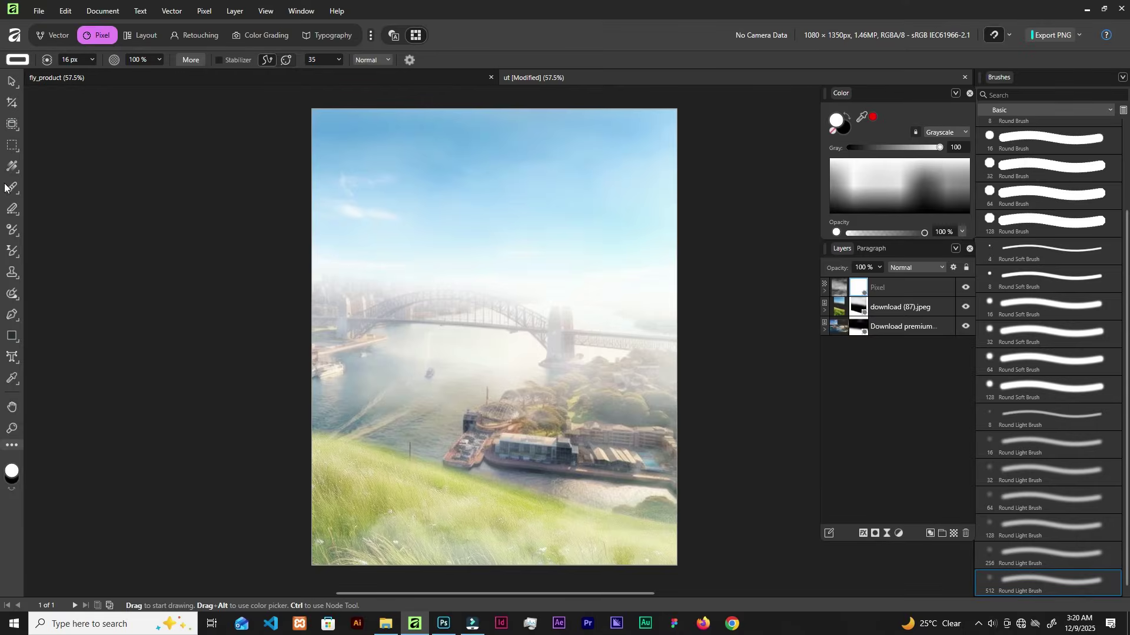
- Paint black on the fog layer's mask across the lower page to clear the haze from the grass
click(11, 188)
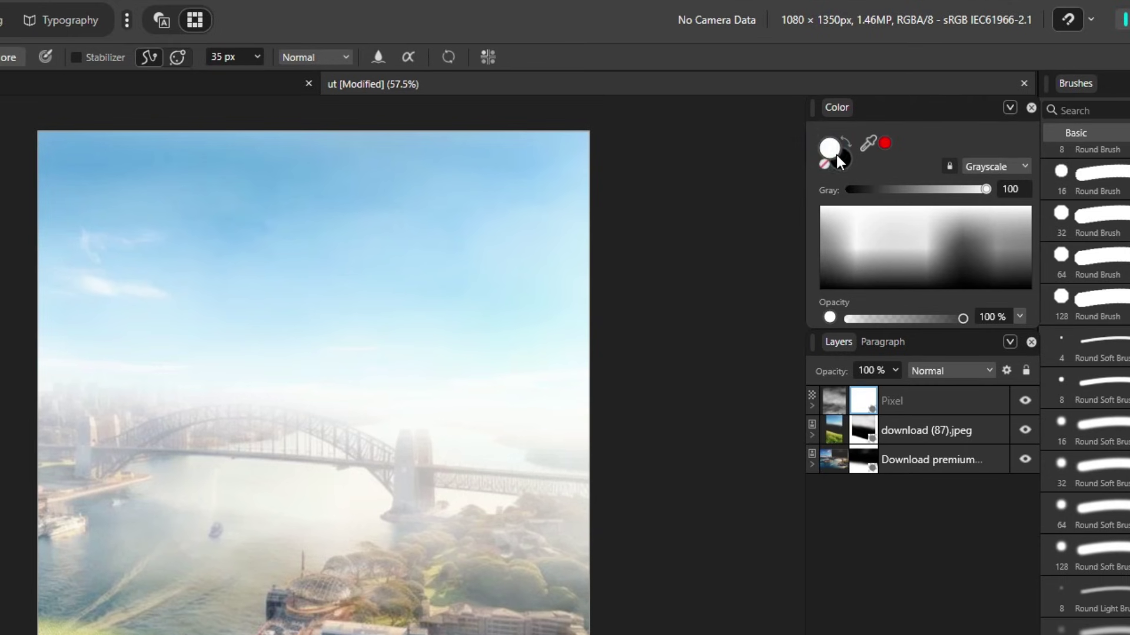
click(843, 150)
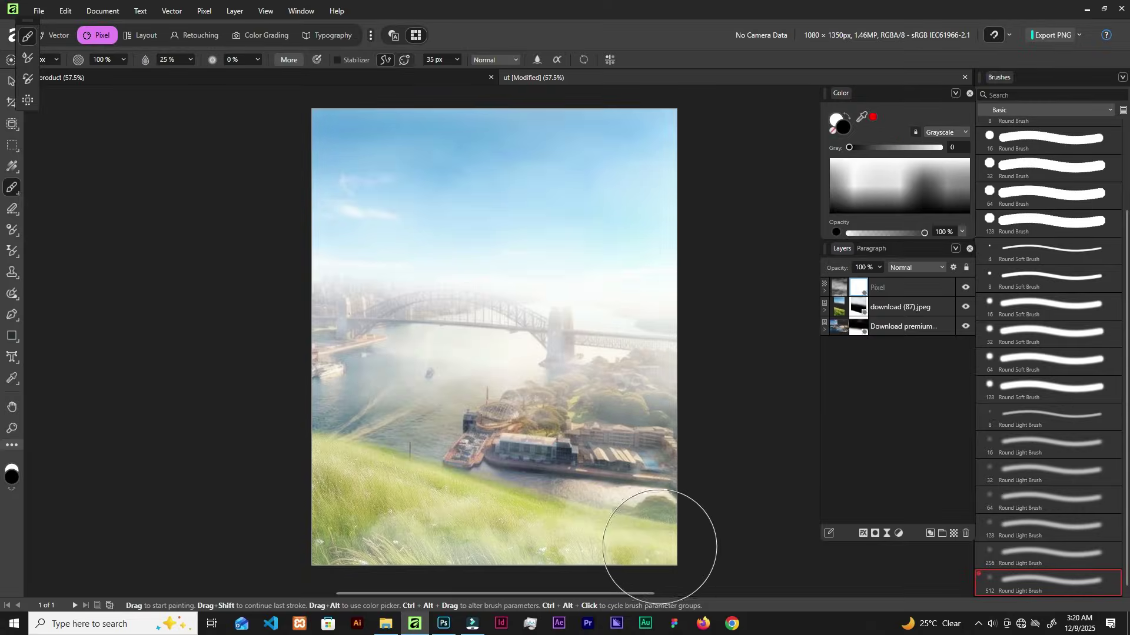
mouse_move(659, 547)
mouse_down()
mouse_move(429, 555)
mouse_move(285, 500)
mouse_move(408, 592)
mouse_move(469, 576)
mouse_up()
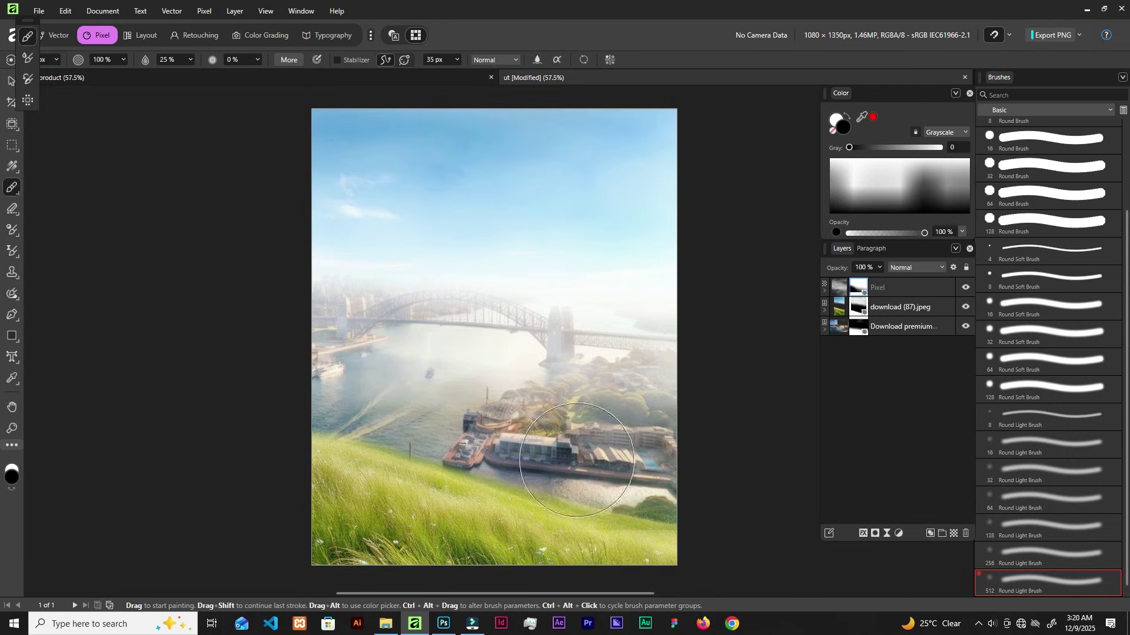
key(v)
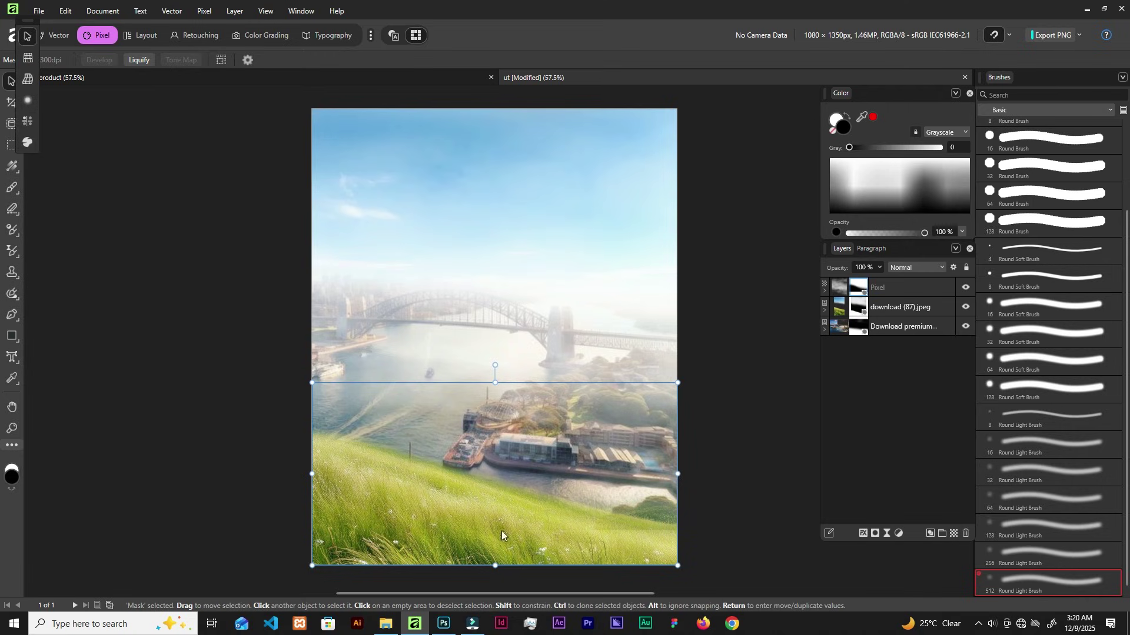
click(534, 368)
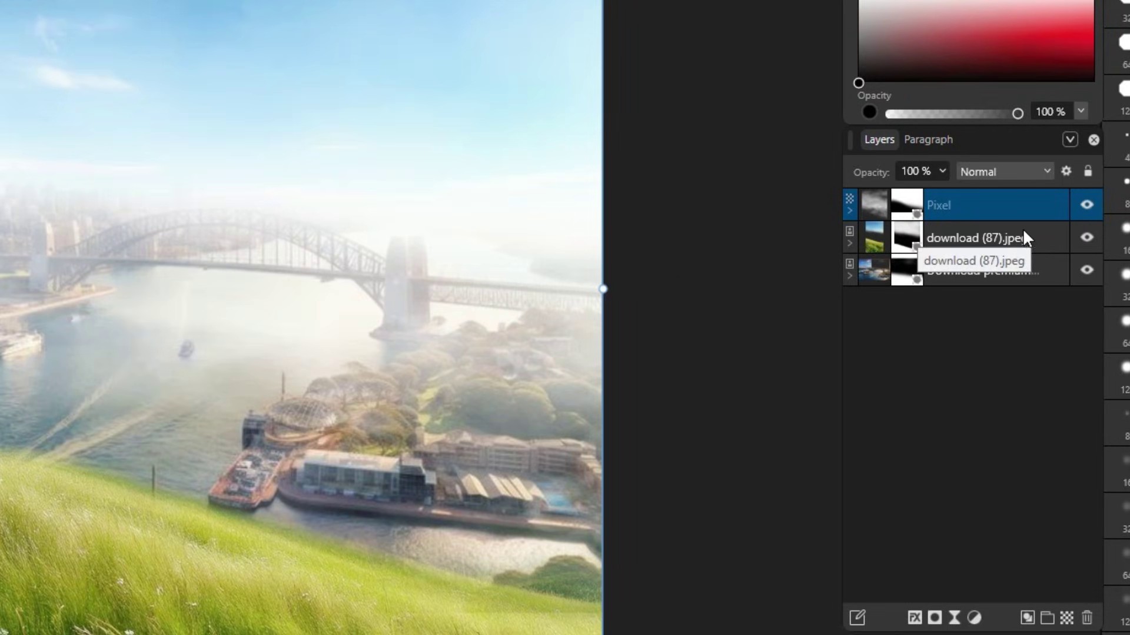
- Add a live Gaussian Blur filter with a small radius to the download (87).jpeg layer to soften the grass
click(1023, 235)
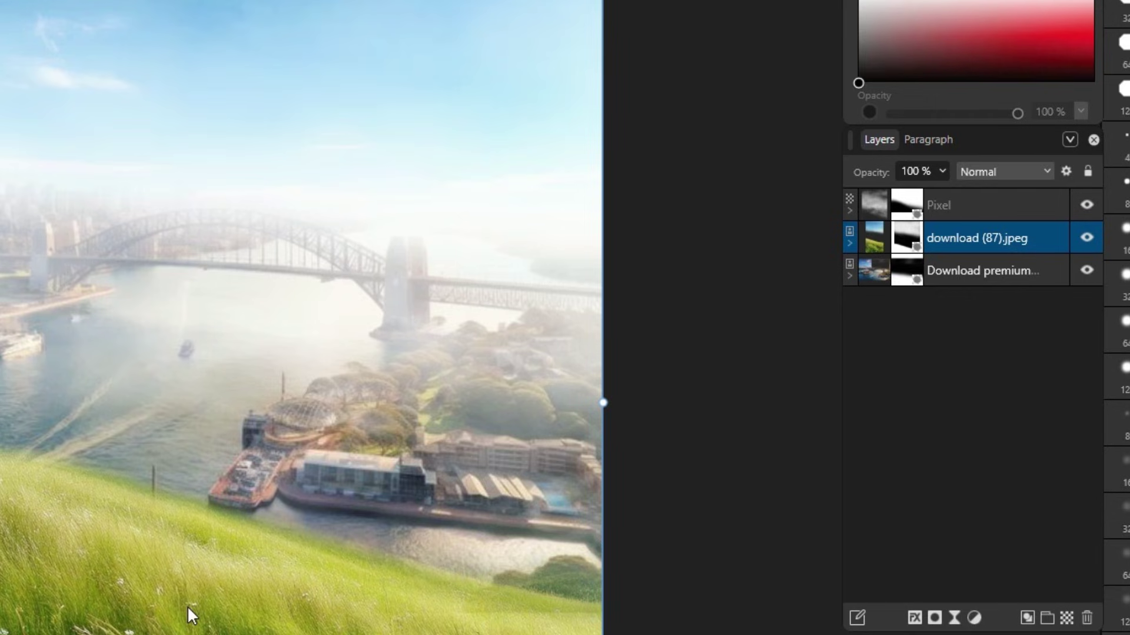
click(954, 617)
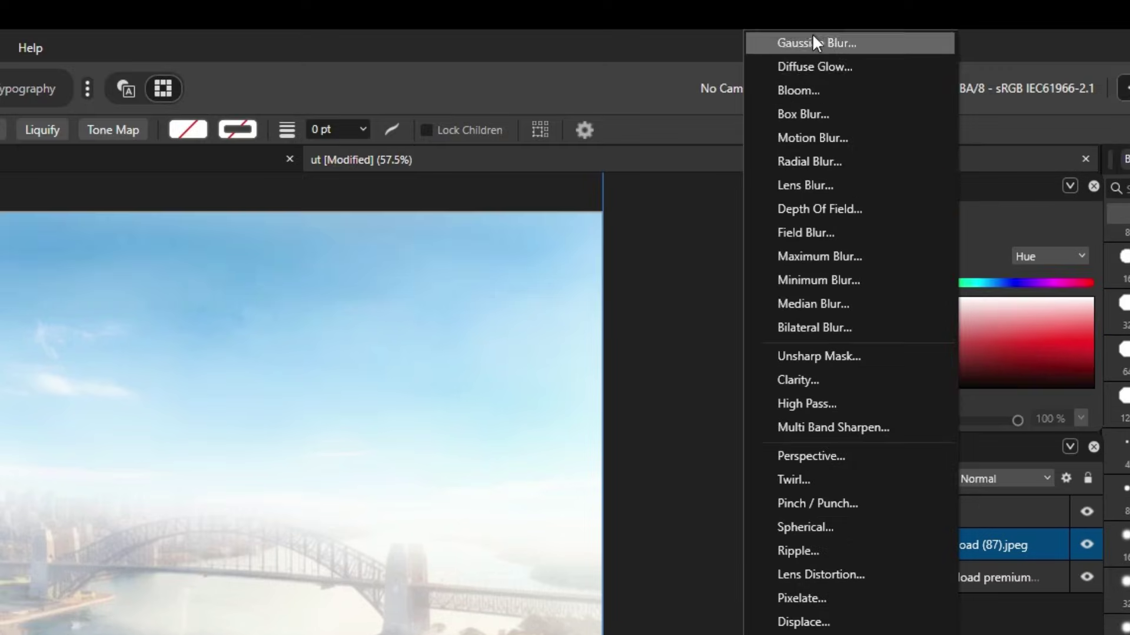
click(813, 41)
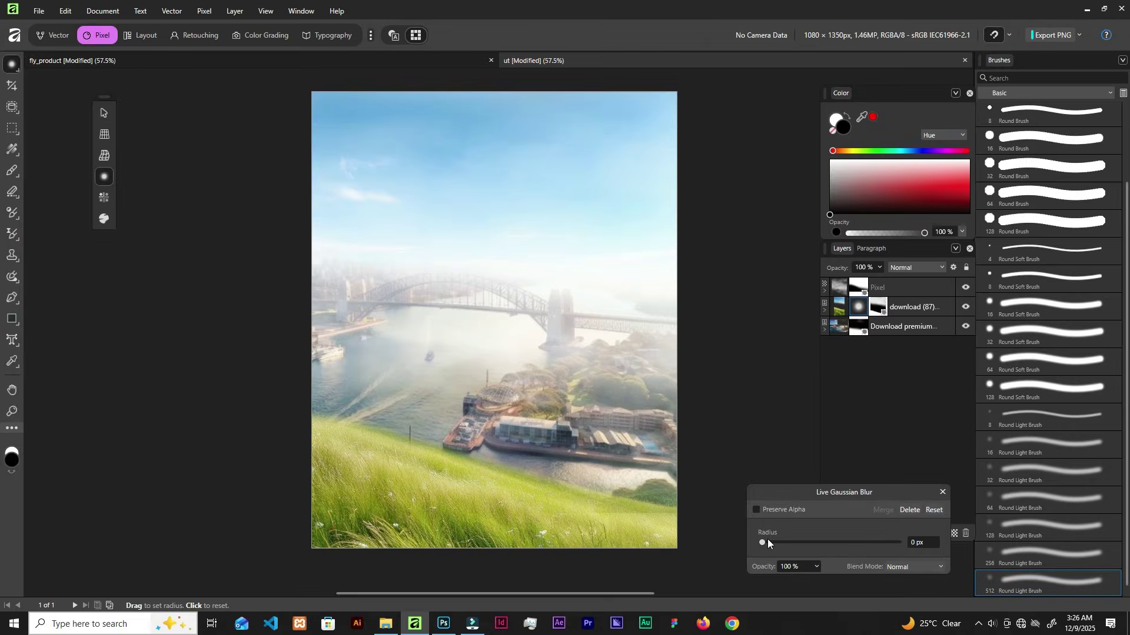
drag(764, 542, 772, 543)
drag(915, 491, 802, 381)
click(831, 383)
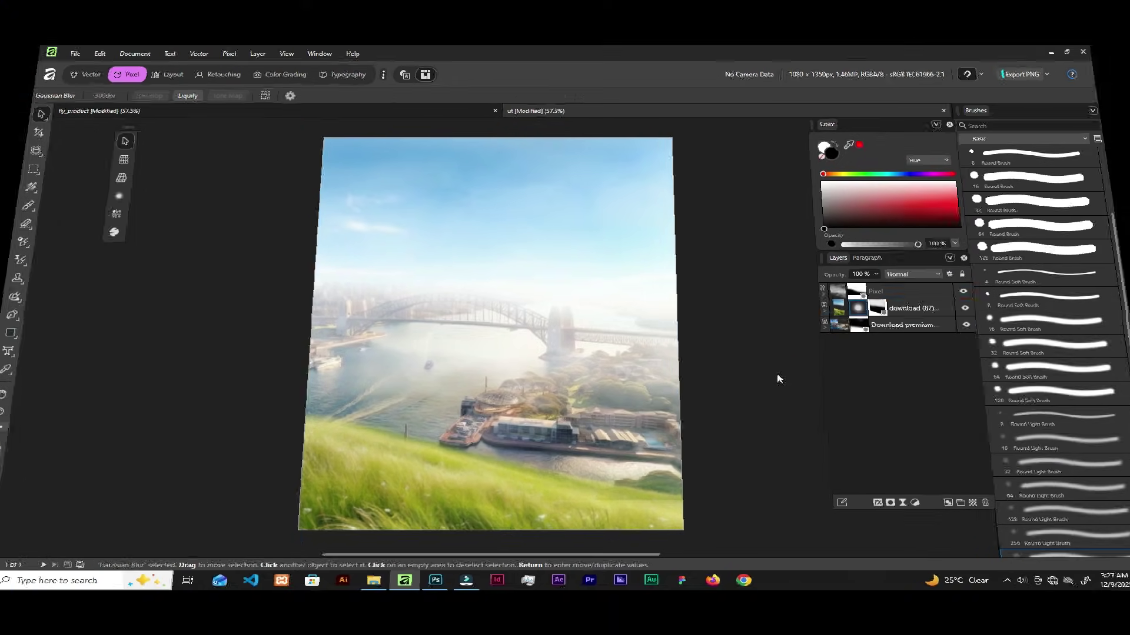
click(524, 345)
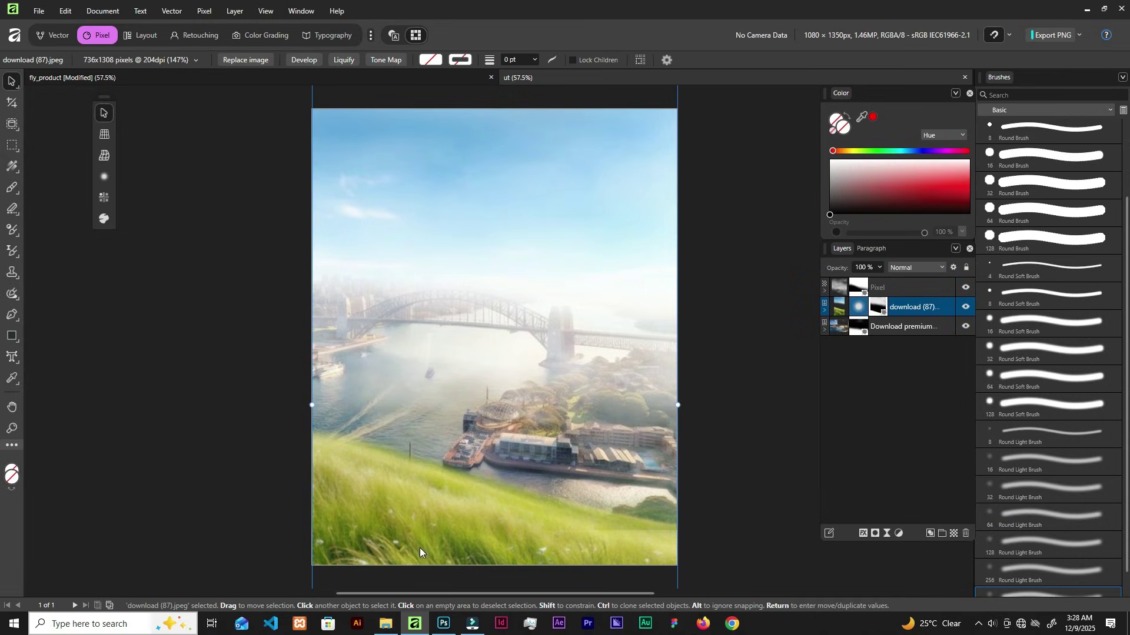
- Switch to File Explorer and place the Beautiful landscape image on the flyer page above the download (87) layer
click(385, 627)
key(Left)
key(Left)
key(Left)
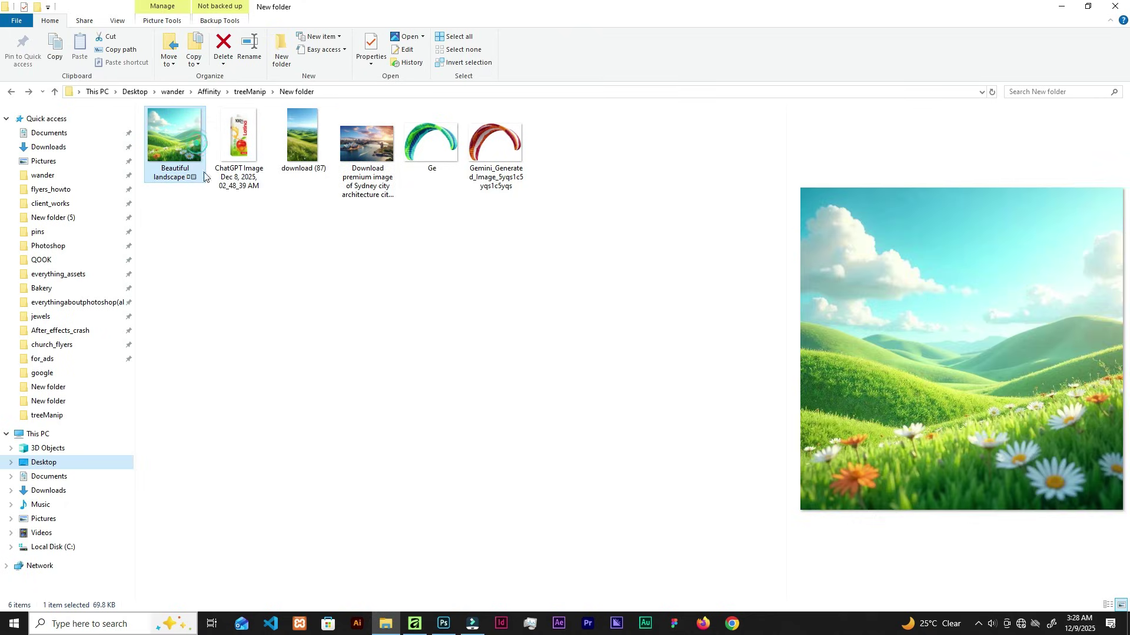
drag(175, 139, 453, 435)
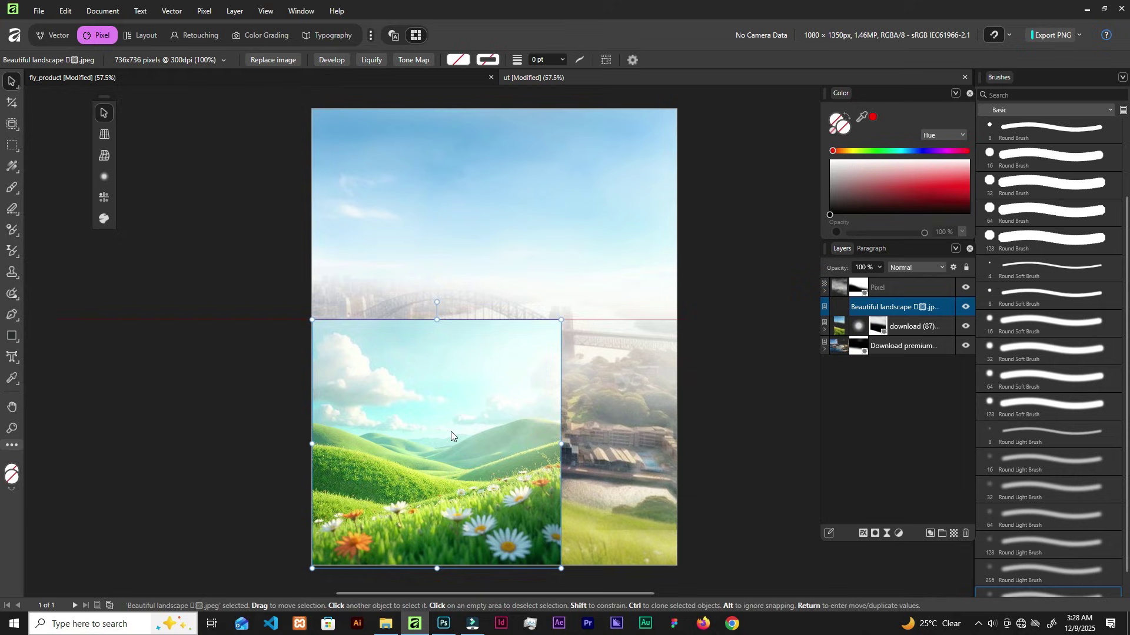
- Fit the landscape image to the page's full width over the lower page and flip it horizontally
drag(561, 306, 677, 176)
drag(585, 260, 573, 321)
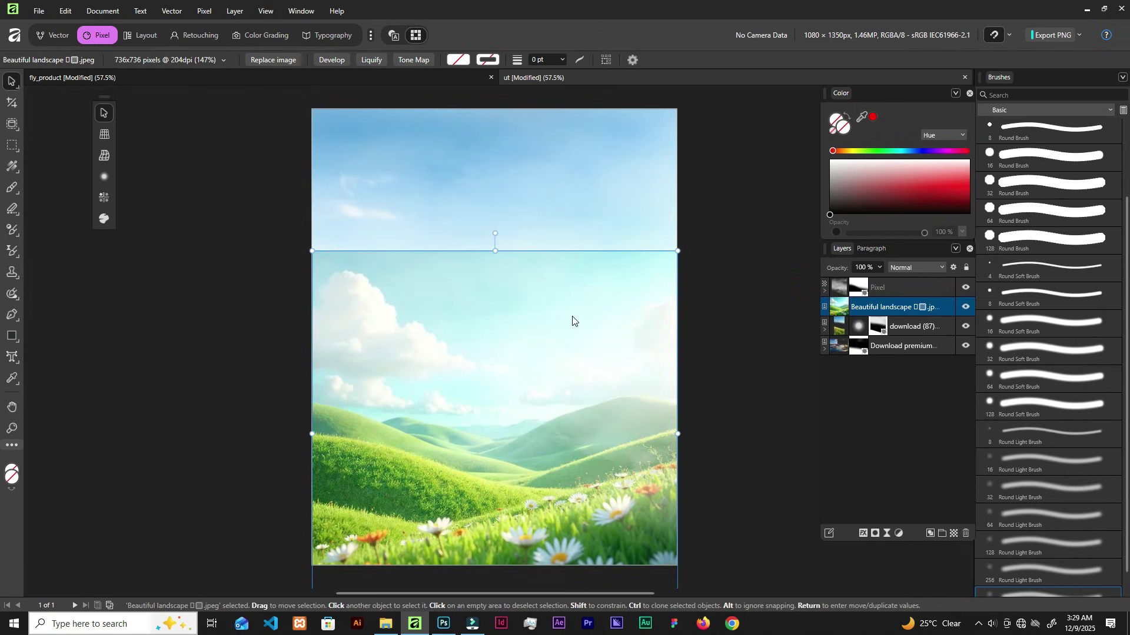
right_click(572, 321)
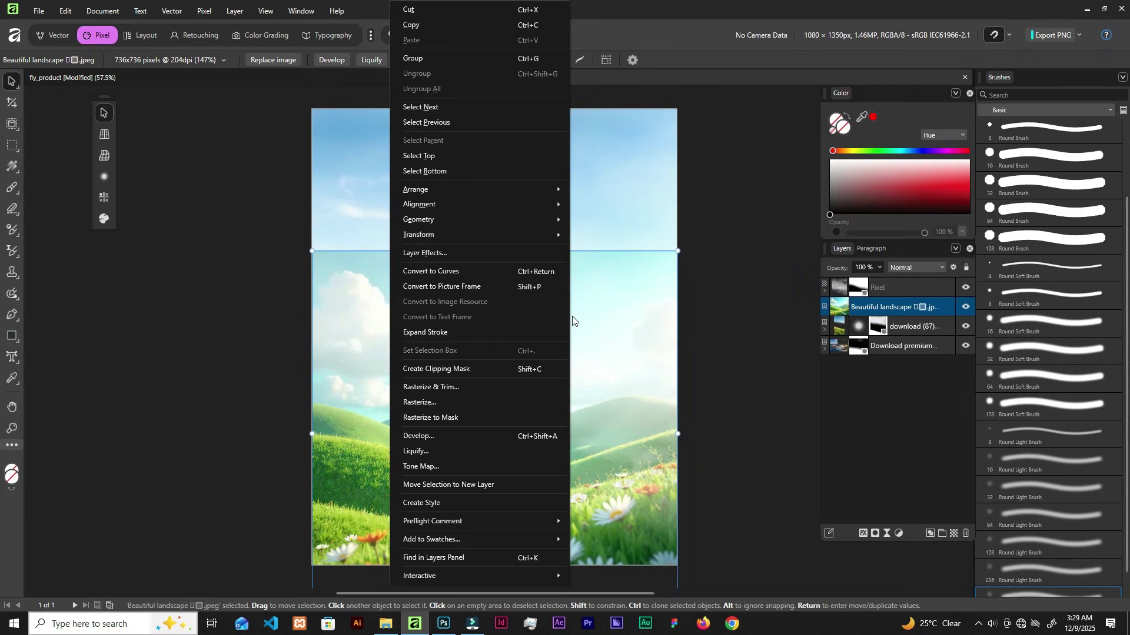
mouse_move(447, 234)
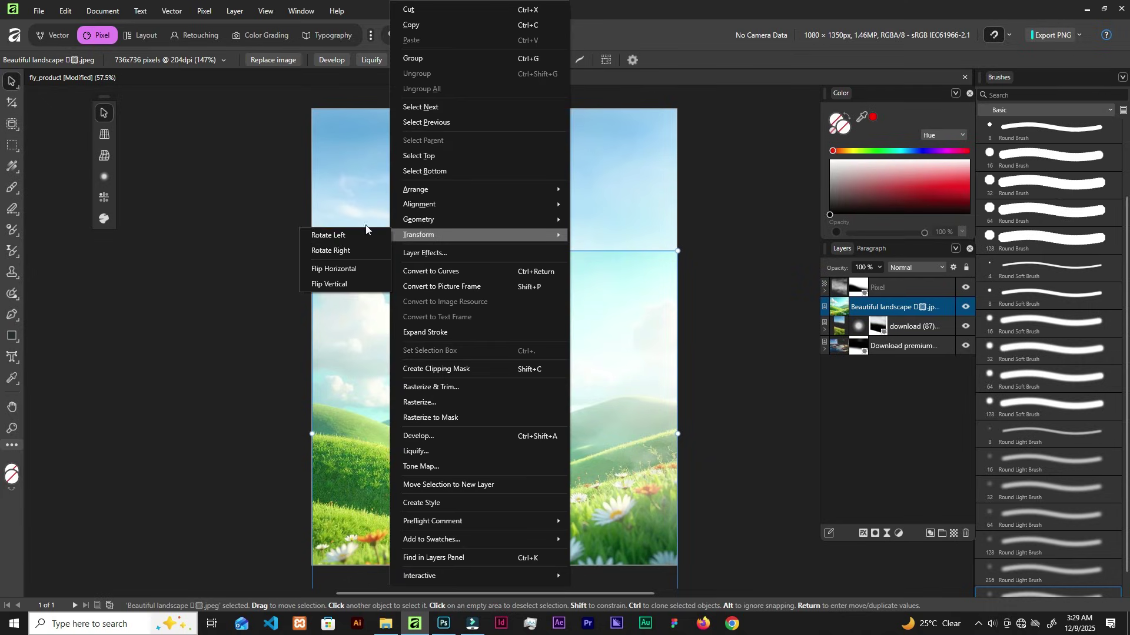
click(323, 269)
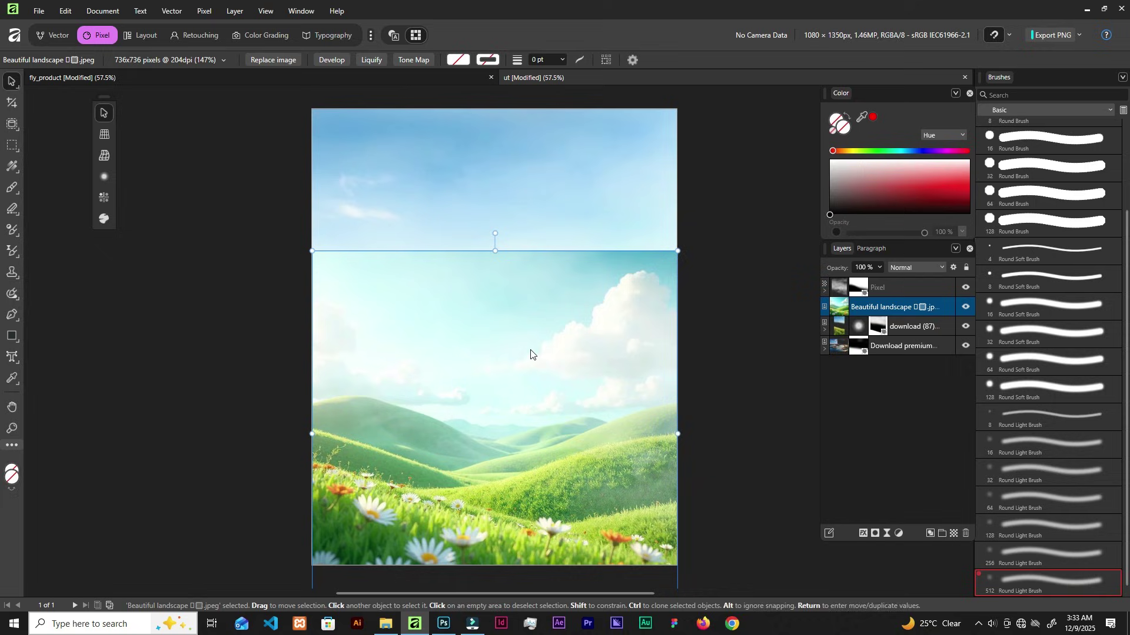
- Mask the landscape image and paint out its sky and hills with a 677 px soft black brush at 25% flow
click(874, 534)
key(b)
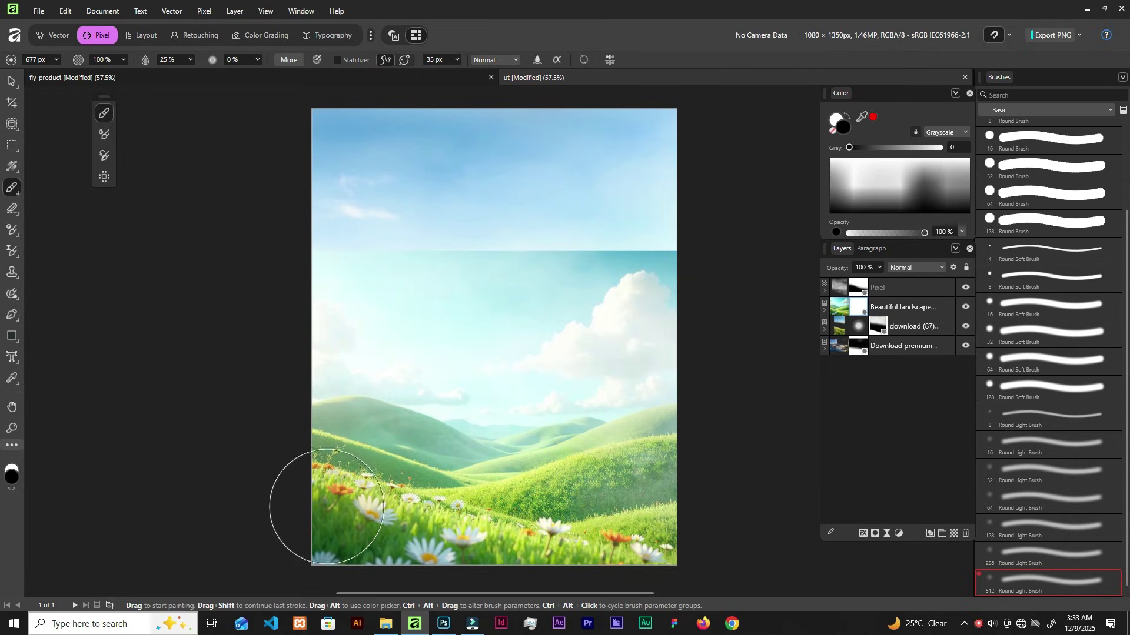
mouse_move(732, 500)
mouse_down()
mouse_move(670, 447)
mouse_move(560, 278)
mouse_move(567, 315)
mouse_move(457, 254)
mouse_move(610, 235)
mouse_move(412, 400)
mouse_up()
- Reduce the brush to 300 px and paint out the landscape's remaining edge above the flowers near the page's lower-right area
key(bracketleft)
key(bracketleft)
key(bracketleft)
key(bracketleft)
mouse_move(576, 499)
mouse_down()
mouse_move(646, 504)
mouse_move(478, 476)
mouse_move(538, 476)
mouse_move(517, 483)
mouse_move(292, 415)
mouse_move(432, 448)
mouse_move(385, 444)
mouse_move(475, 477)
mouse_move(312, 435)
mouse_move(472, 490)
mouse_move(549, 489)
mouse_move(679, 531)
mouse_move(633, 522)
mouse_up()
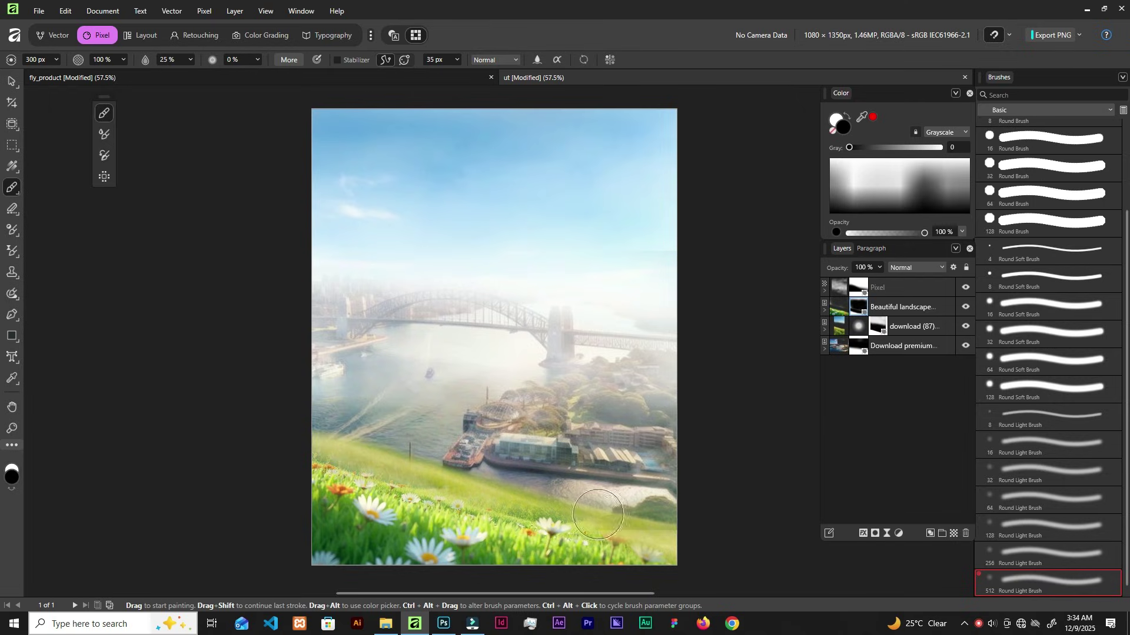
scroll(549, 550, up, 3)
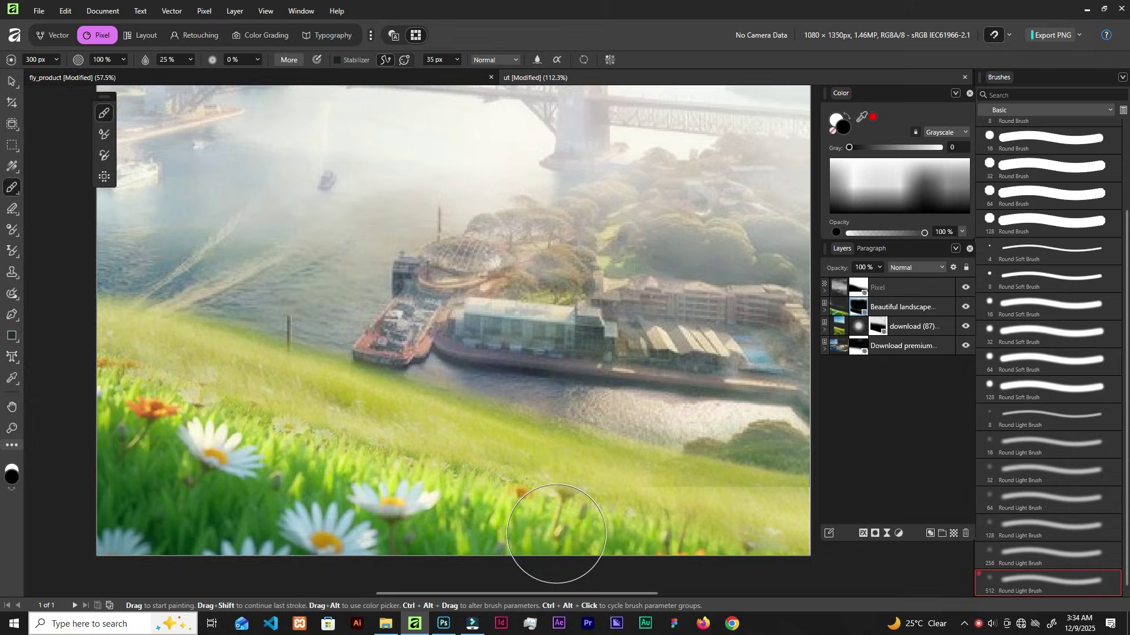
scroll(549, 550, down, 1)
key(x)
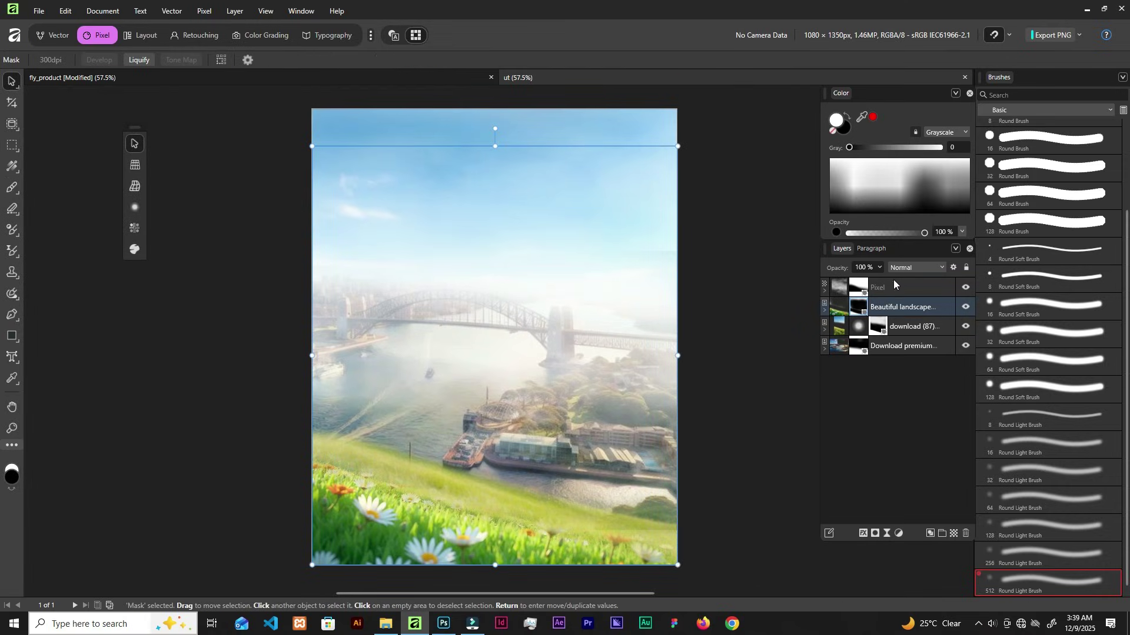
- Switch to File Explorer and place the ChatGPT juice carton image on the flyer above the Pixel layer
click(902, 287)
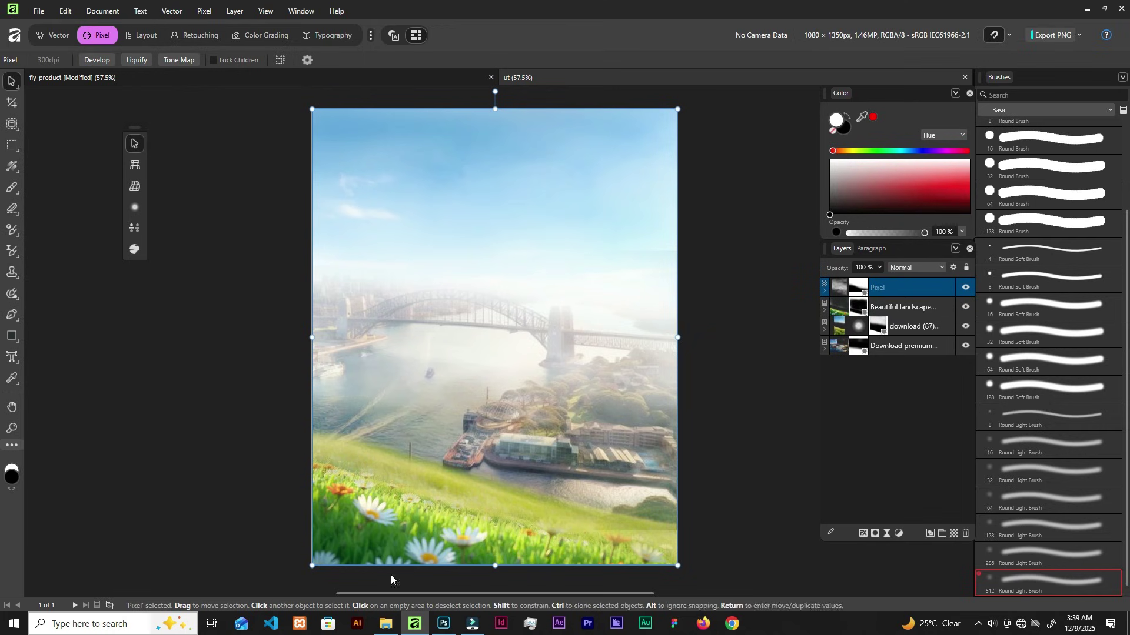
click(385, 624)
drag(261, 142, 498, 425)
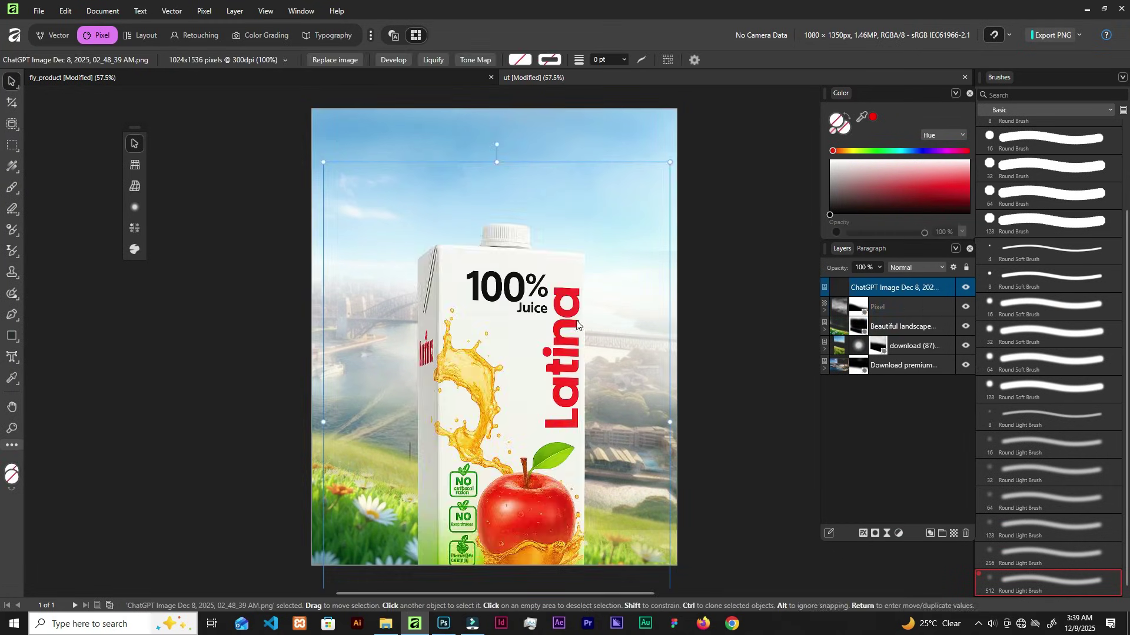
- Scale the juice carton to 60% and tilt it clockwise slightly right of the page's centre
drag(668, 159, 682, 213)
drag(294, 468, 389, 463)
drag(388, 464, 386, 468)
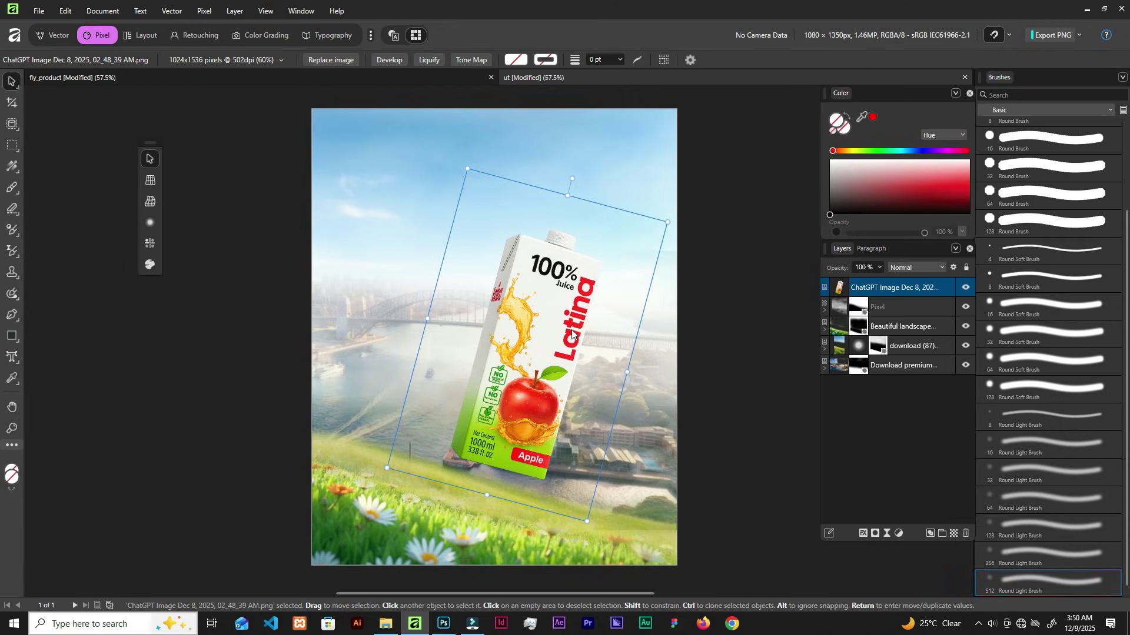
- Place the green Ge paraglider canopy from File Explorer on the flyer and tilt it clockwise above the carton's cap
click(385, 623)
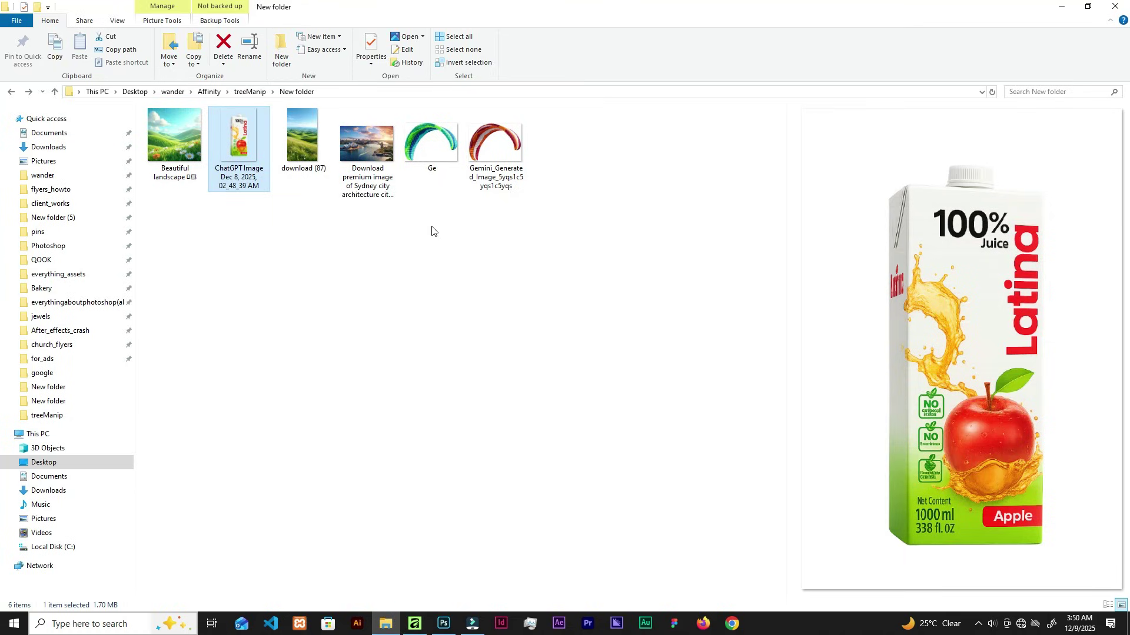
click(437, 152)
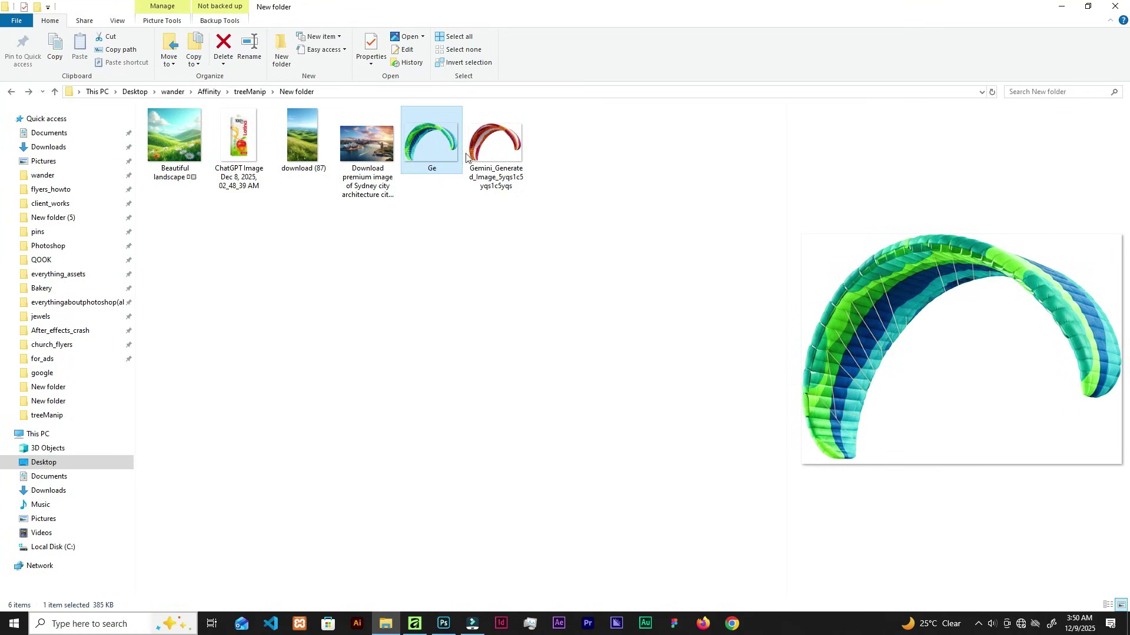
click(493, 148)
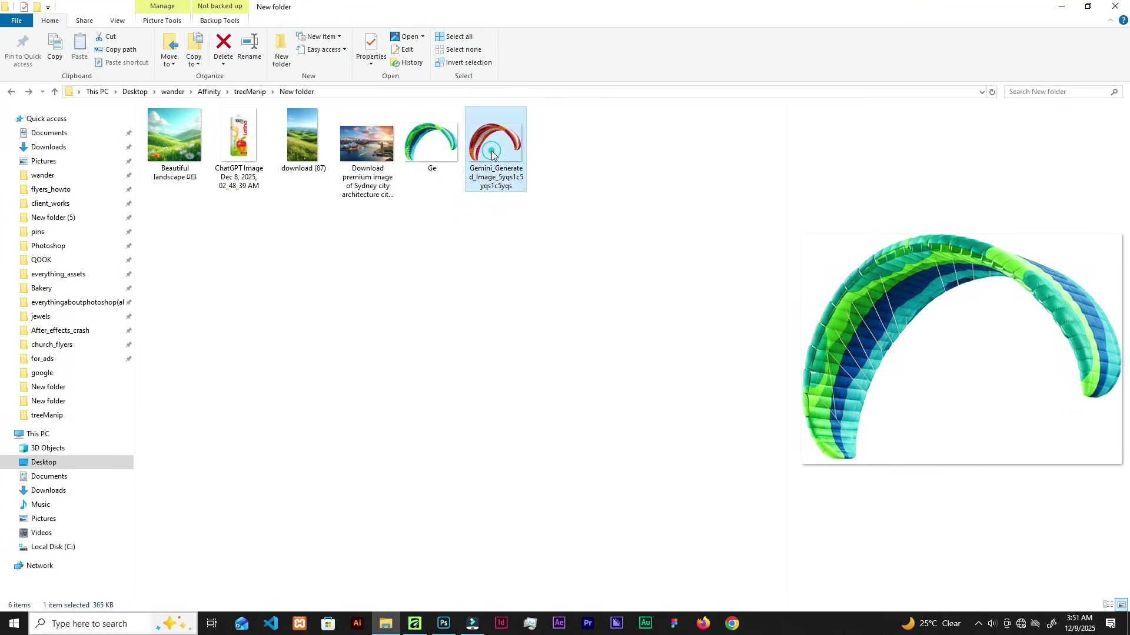
click(435, 148)
drag(435, 142, 524, 206)
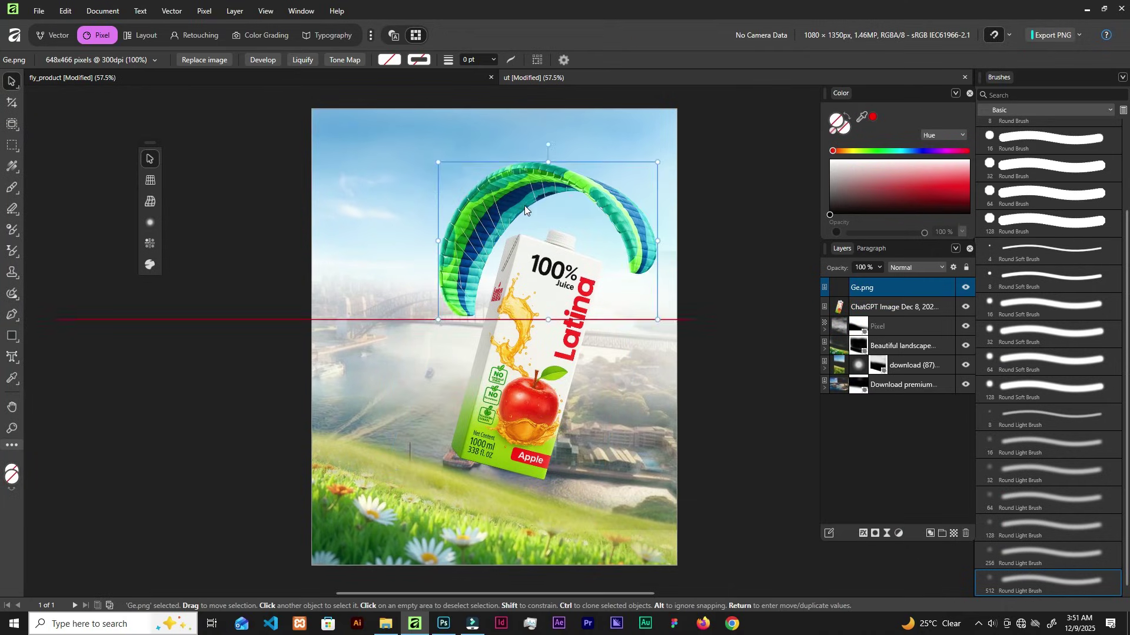
drag(666, 151, 682, 189)
mouse_move(561, 193)
mouse_down()
mouse_move(581, 157)
mouse_move(573, 142)
mouse_up()
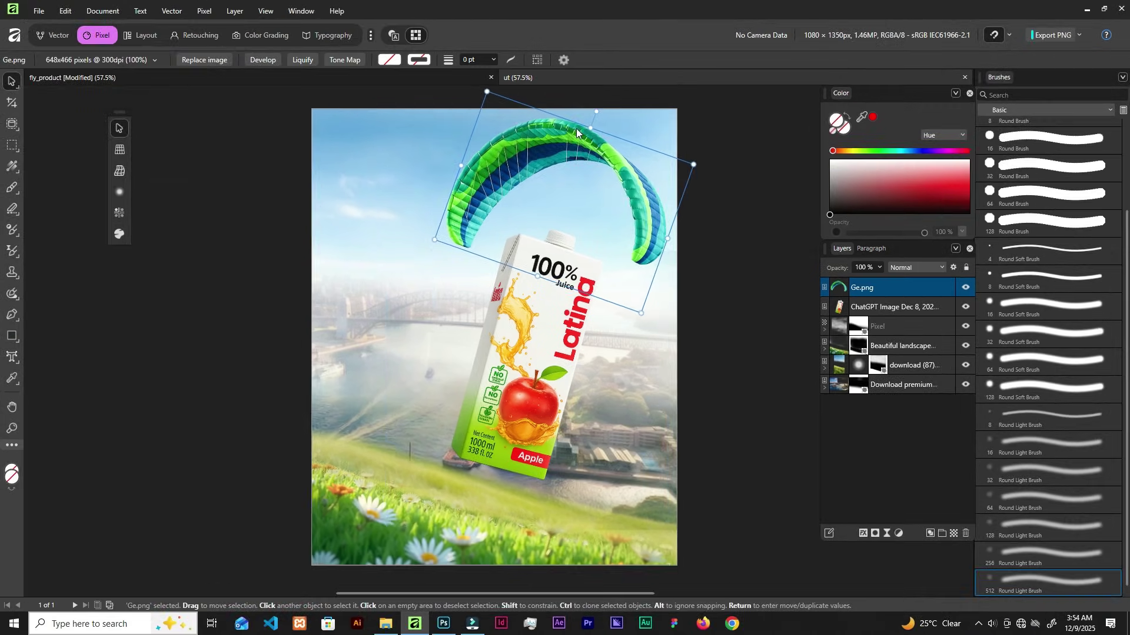
- Draw a straight Pen tool line from the canopy's lower-left tip to the red lettering on the carton's side panel
scroll(511, 188, up, 5)
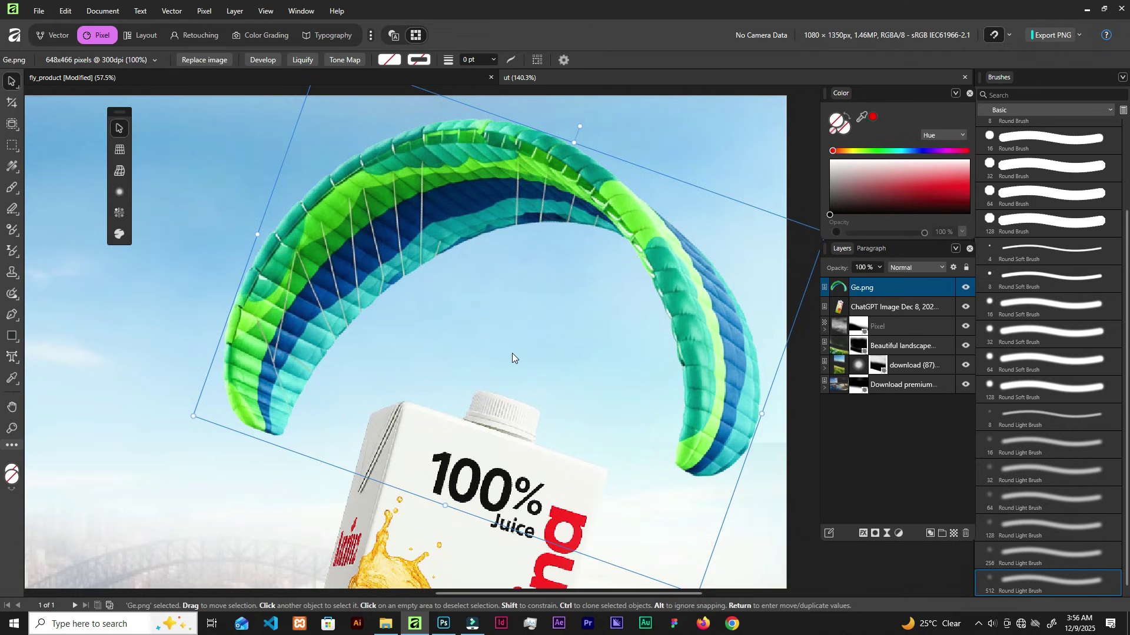
scroll(500, 358, down, 2)
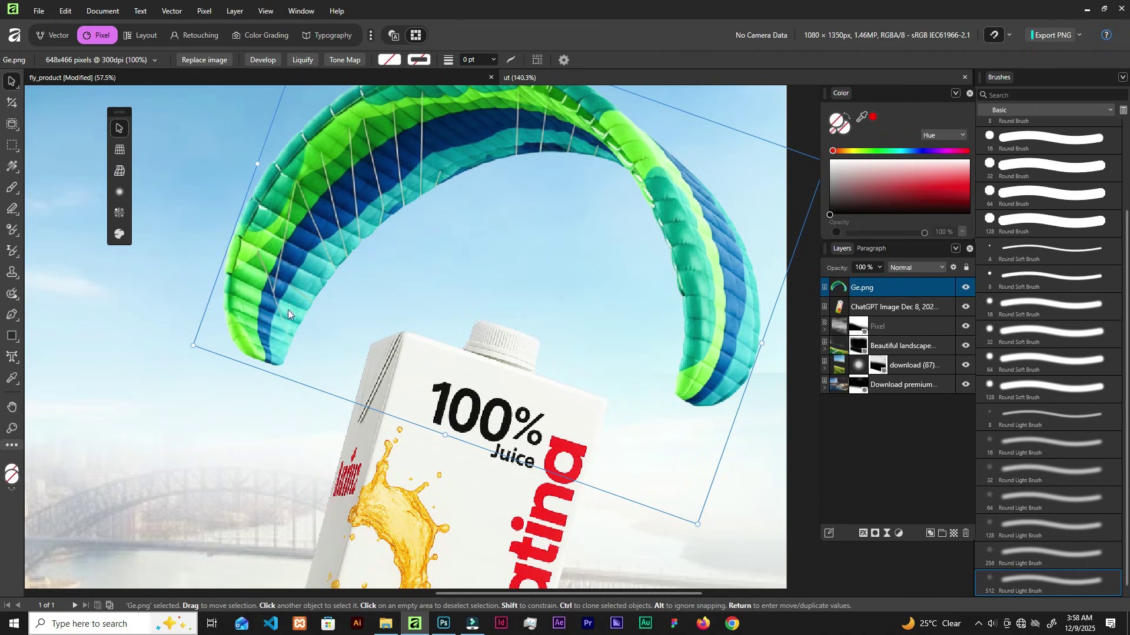
key(p)
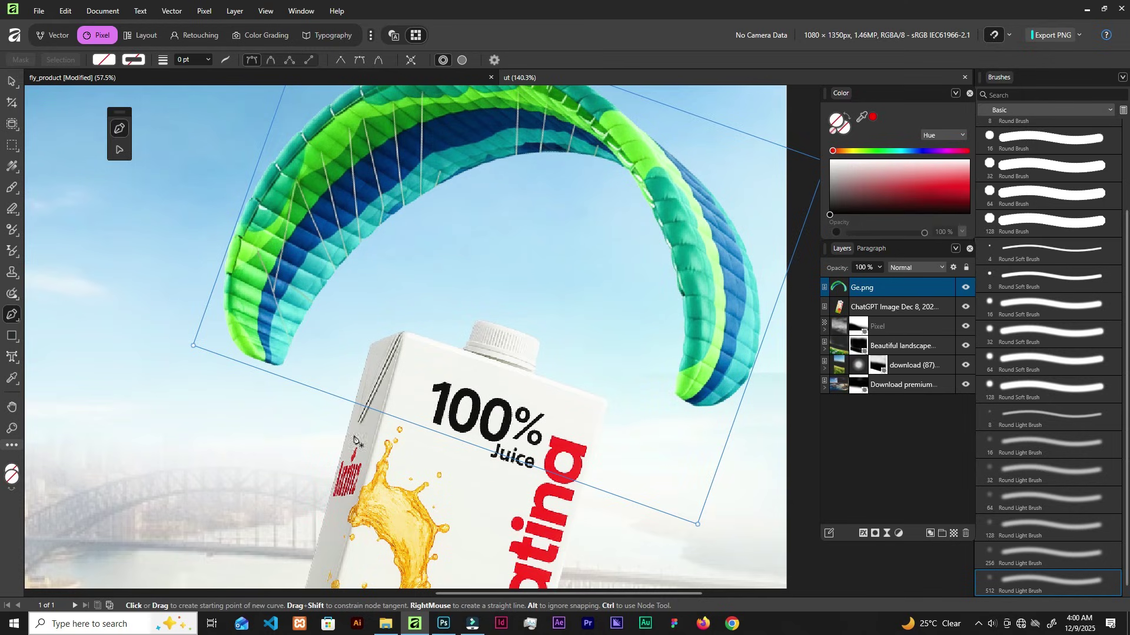
click(289, 342)
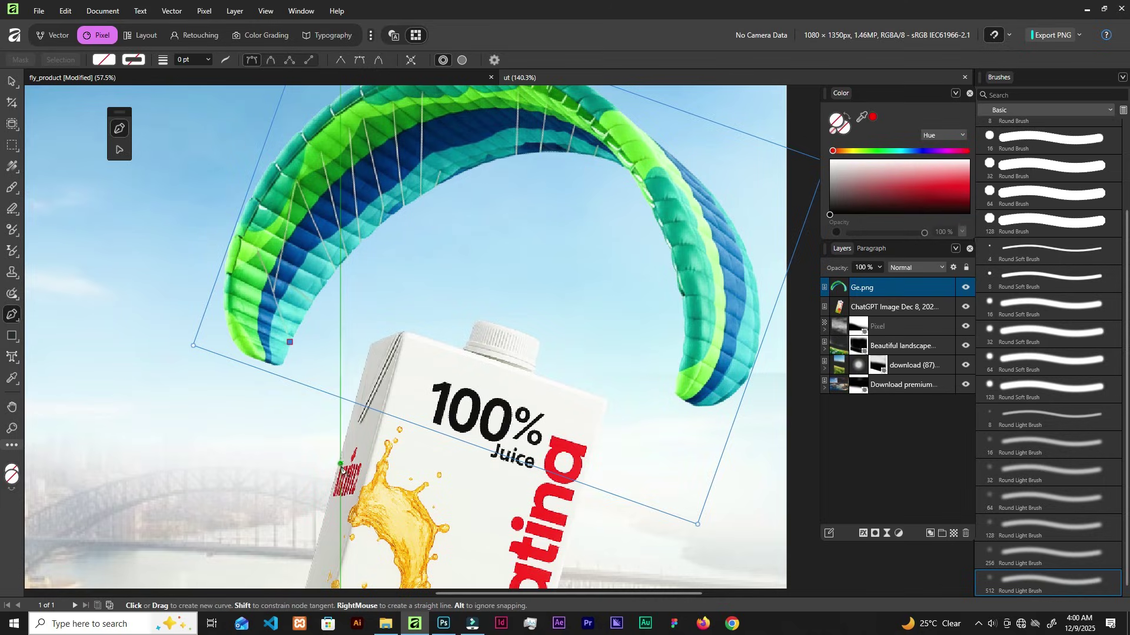
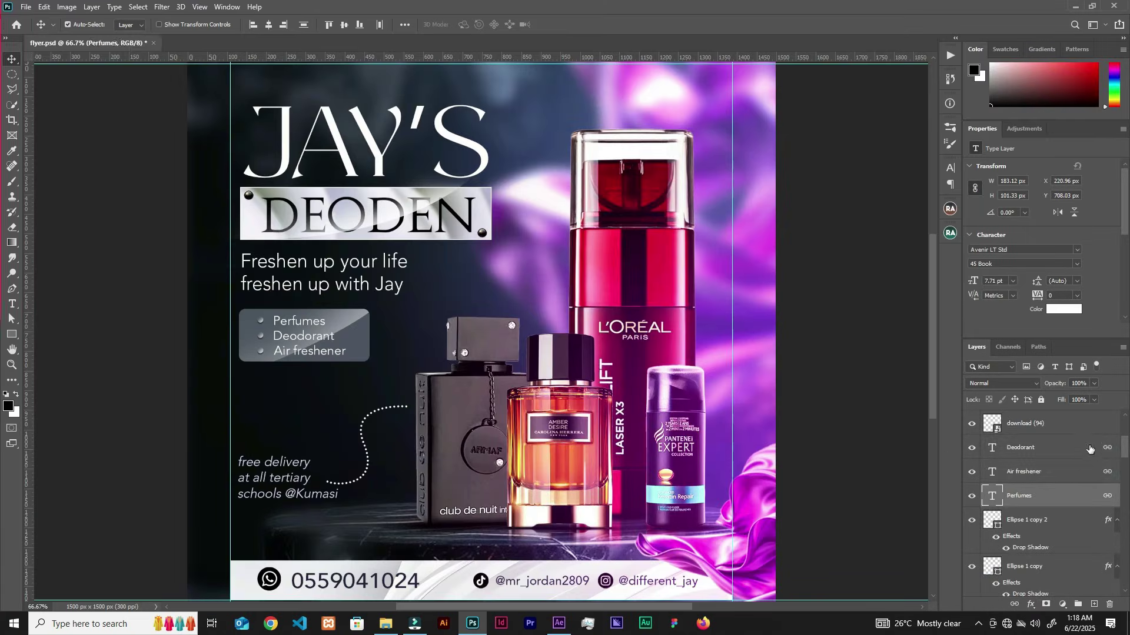
click(318, 323)
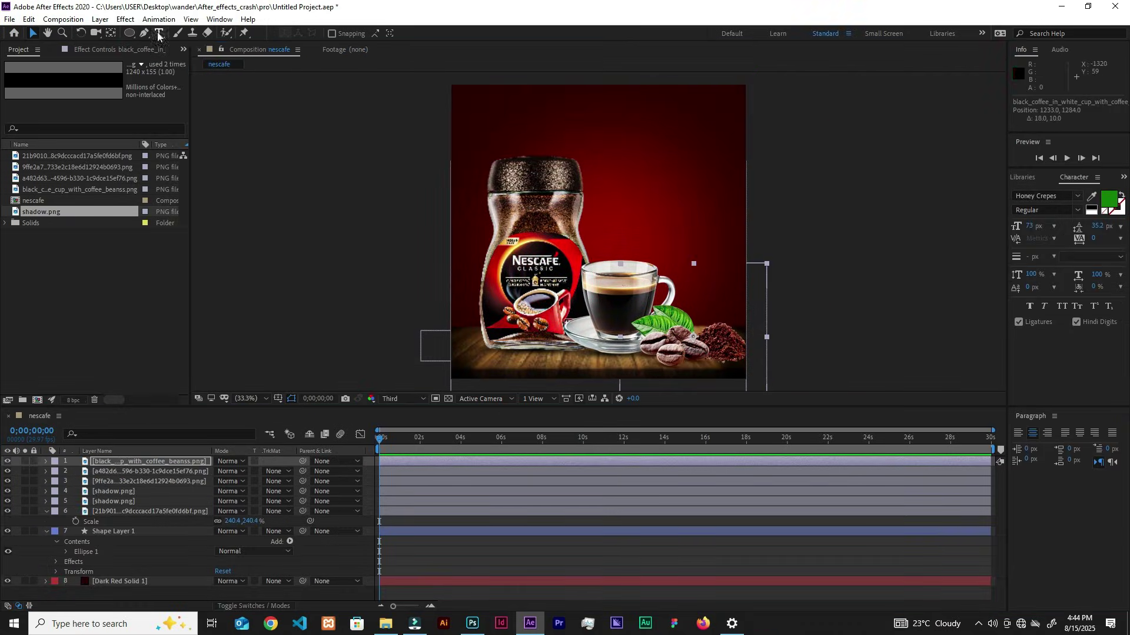
click(157, 33)
drag(612, 158, 728, 254)
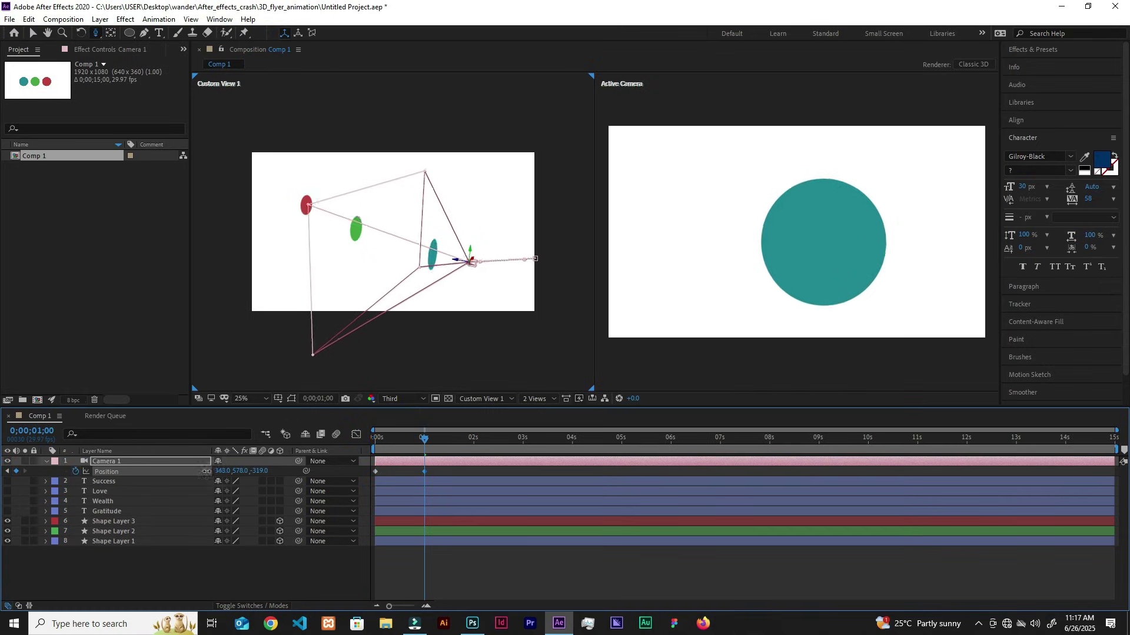
click(478, 439)
drag(257, 471, 291, 468)
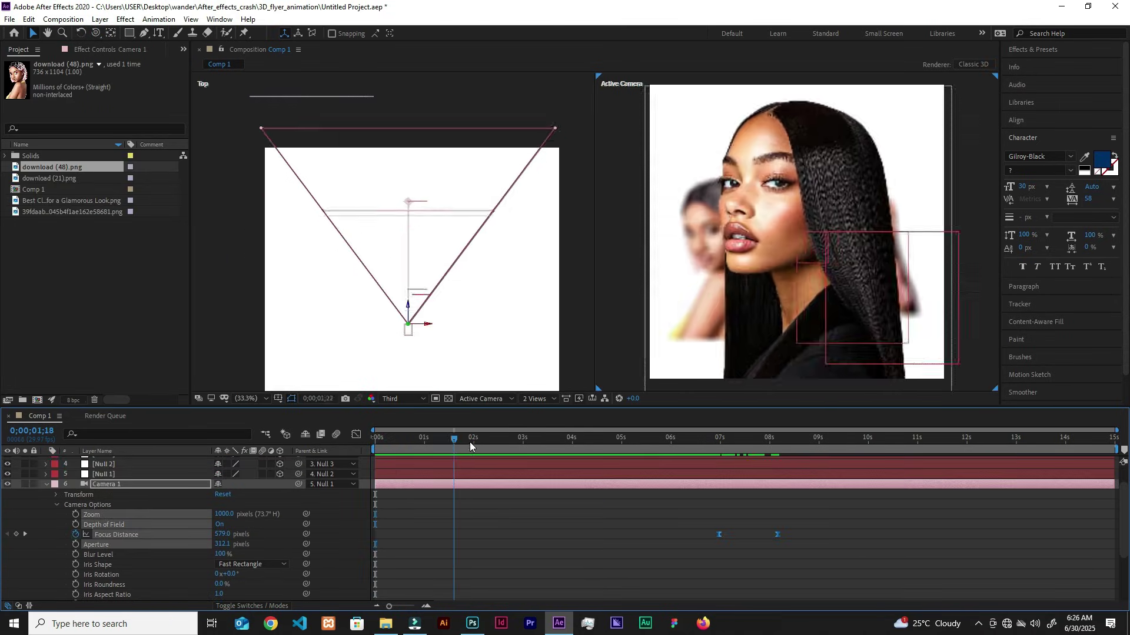
drag(469, 442, 626, 457)
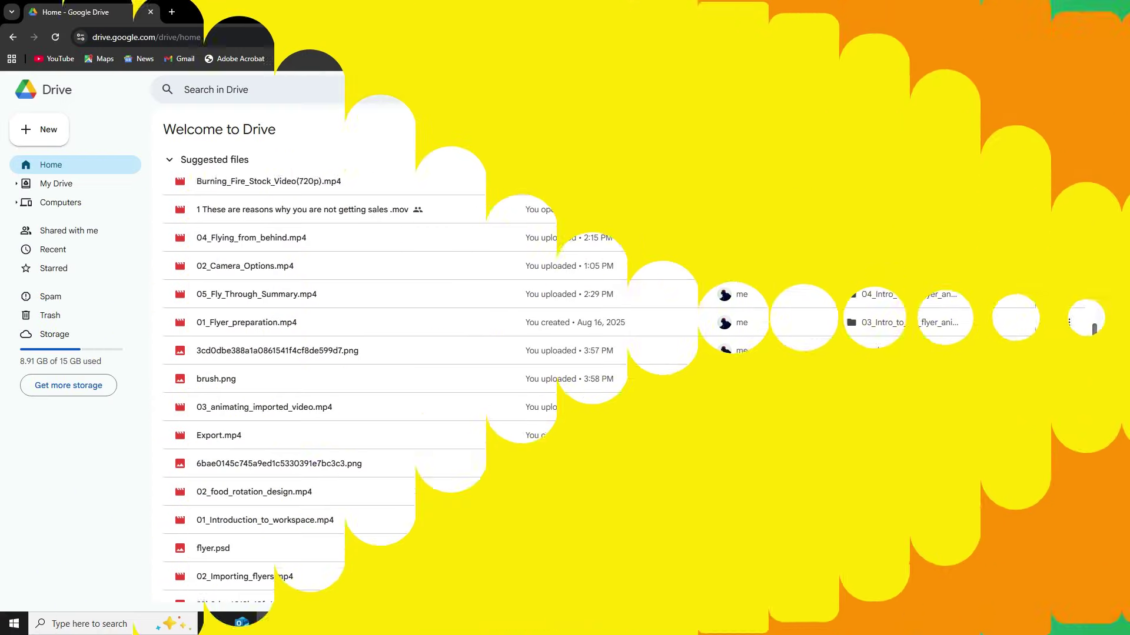
scroll(1079, 353, down, 3)
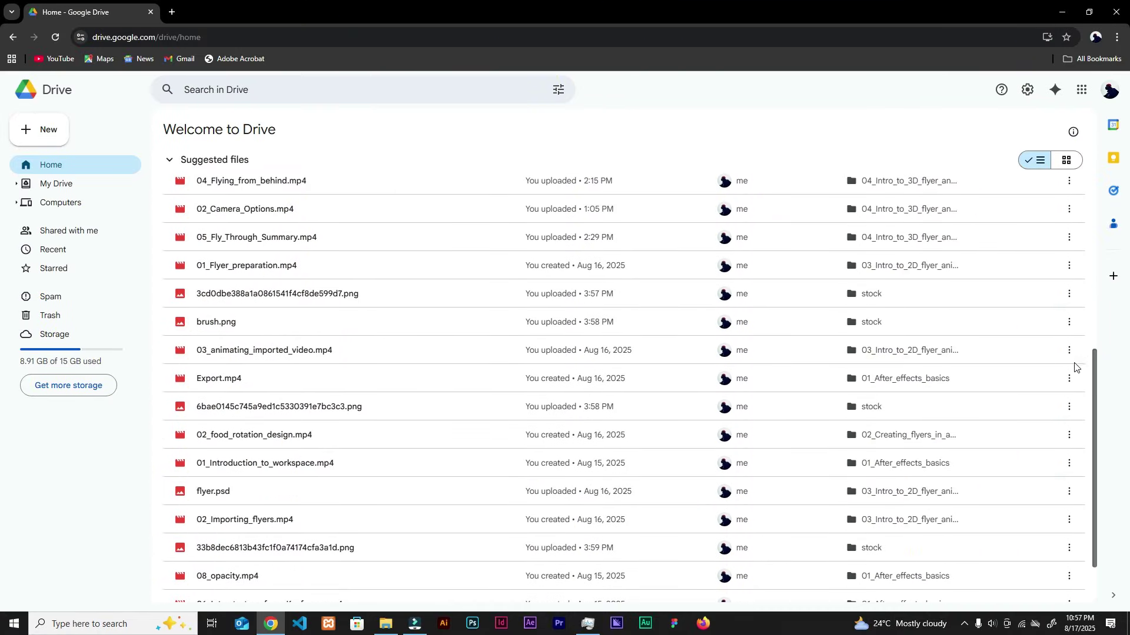
scroll(1075, 367, down, 3)
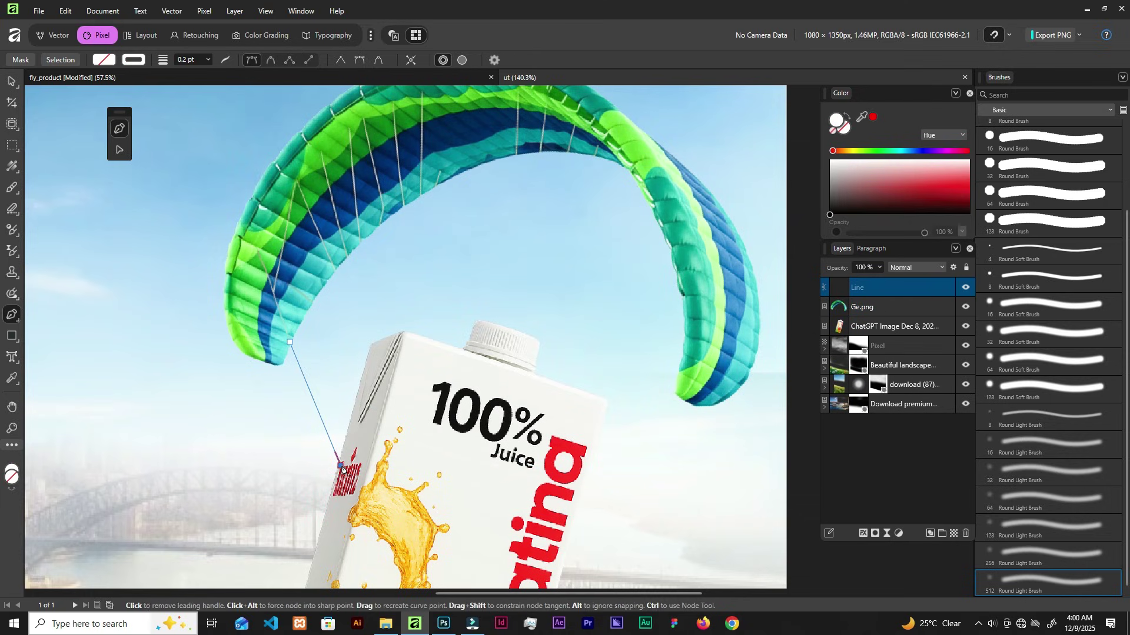
- Give the cord line between canopy and carton a near-white stroke with a width of 0.3 pt
key(Escape)
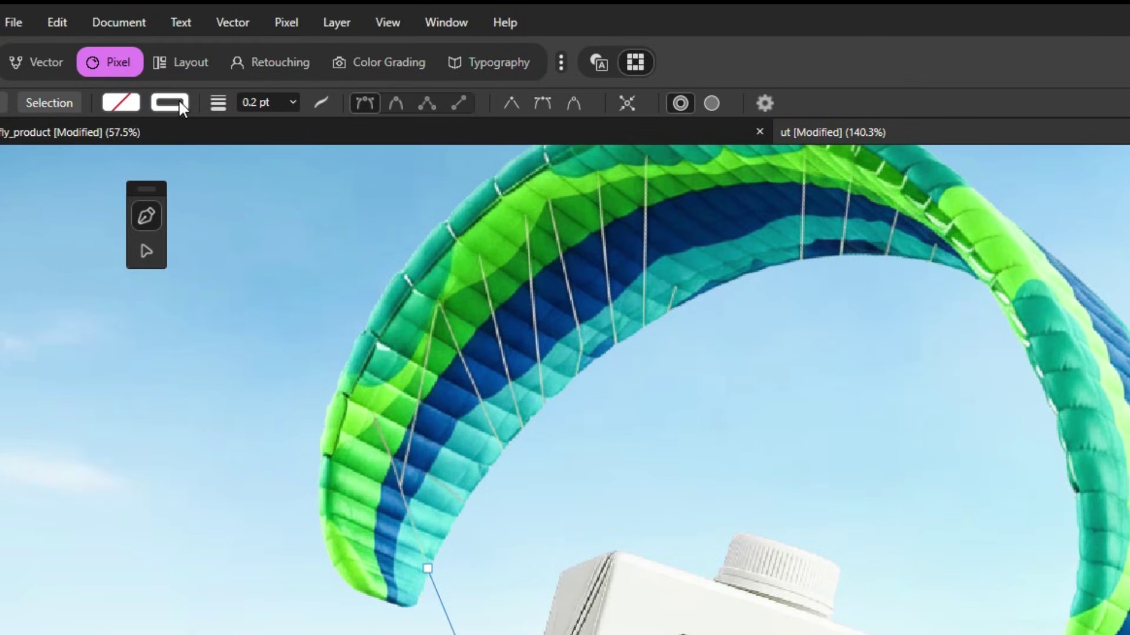
click(140, 60)
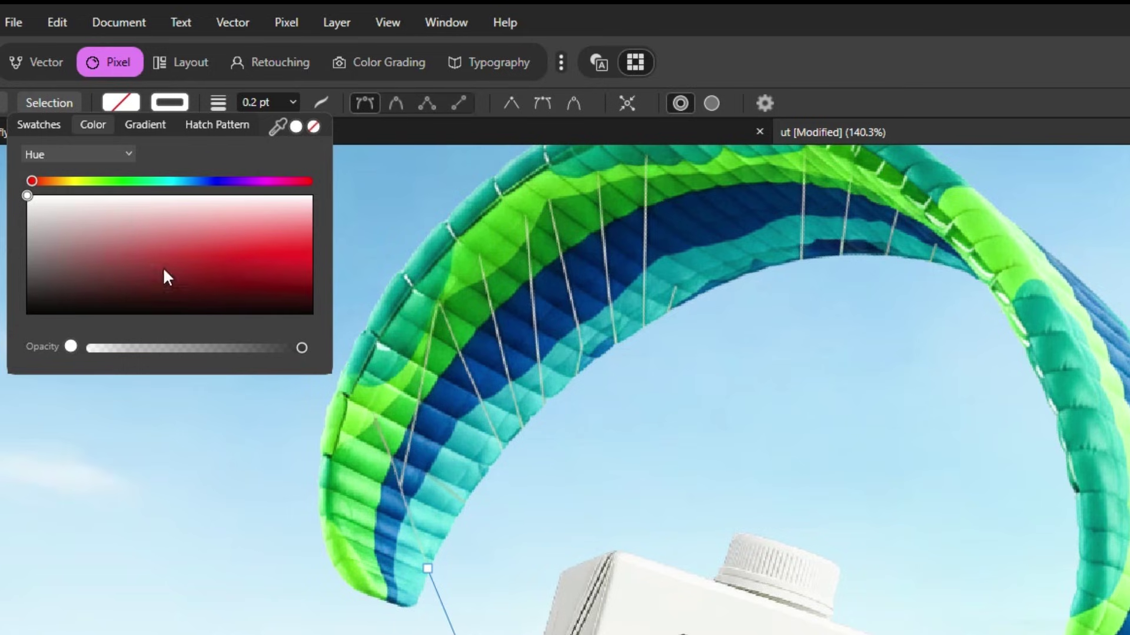
click(27, 198)
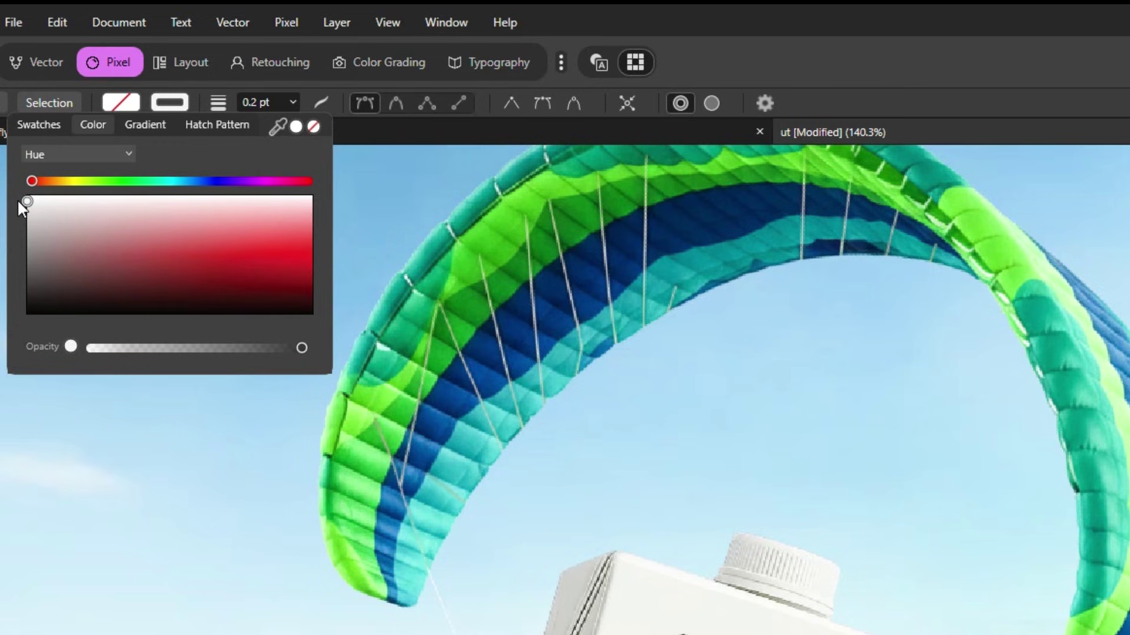
click(256, 102)
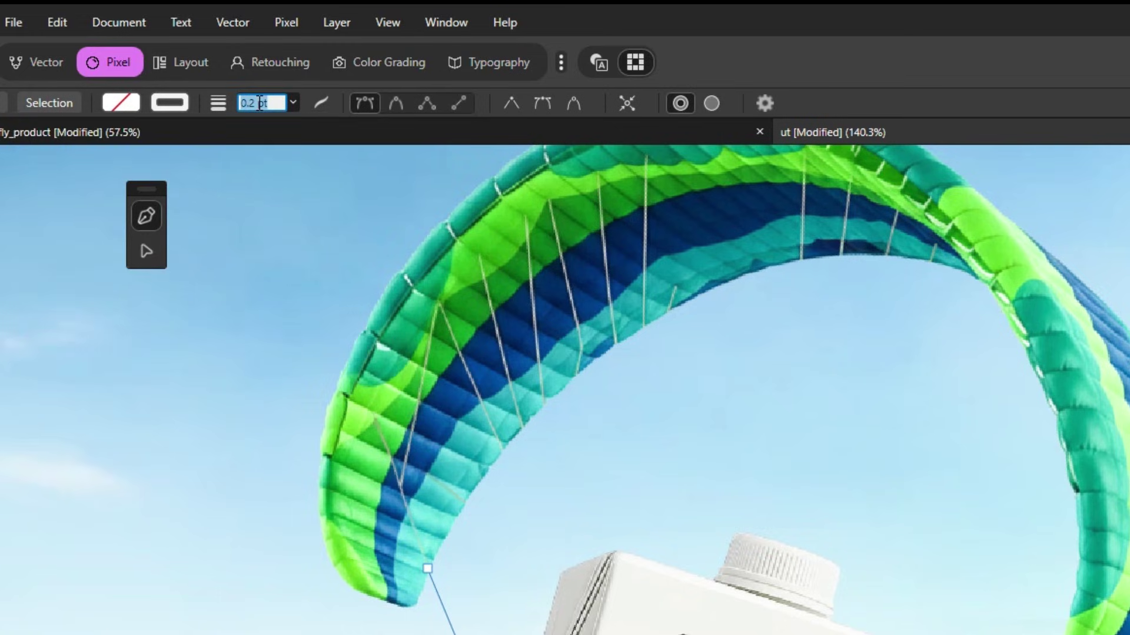
text(0.3)
key(Return)
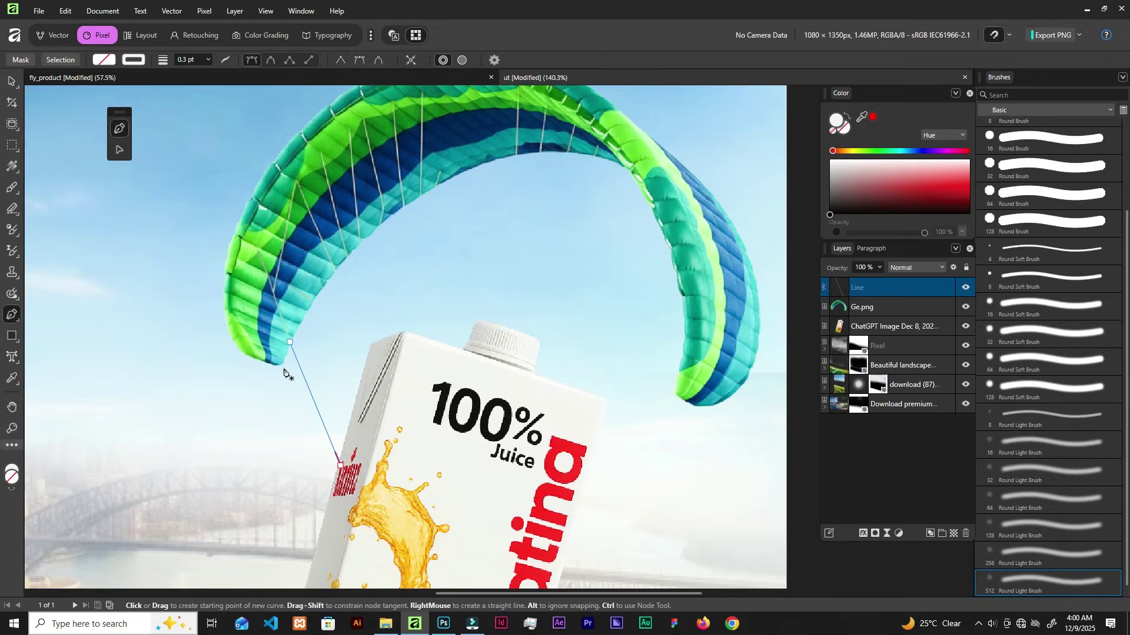
- Check how the cord line looks between the canopy tip and the carton, and delete it
click(11, 81)
click(315, 360)
scroll(295, 377, up, 4)
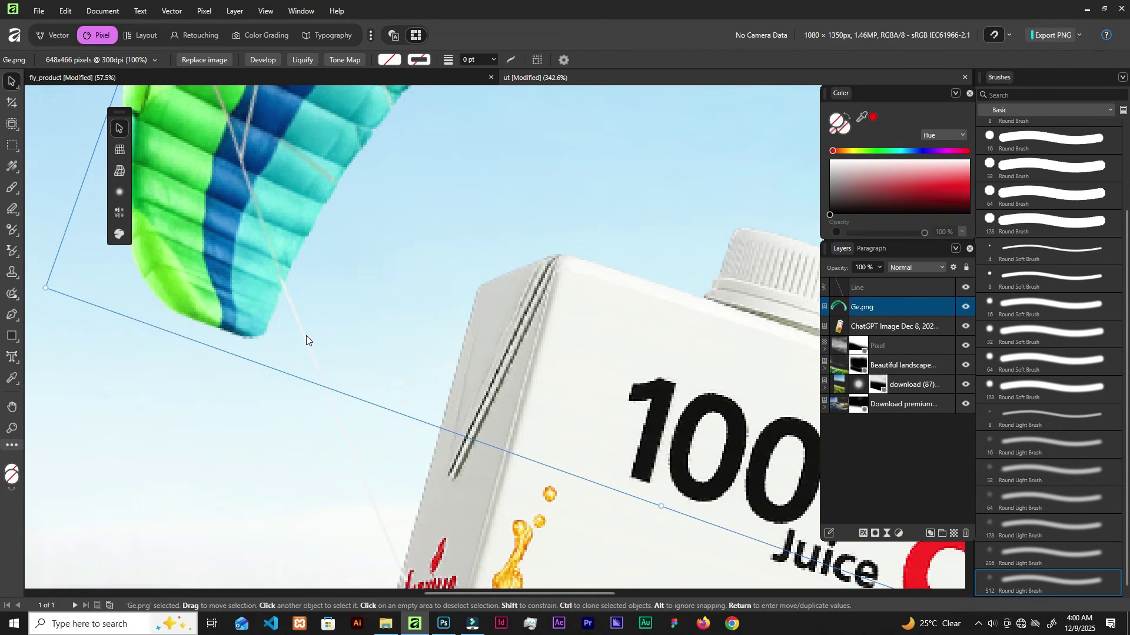
click(306, 343)
scroll(324, 332, down, 2)
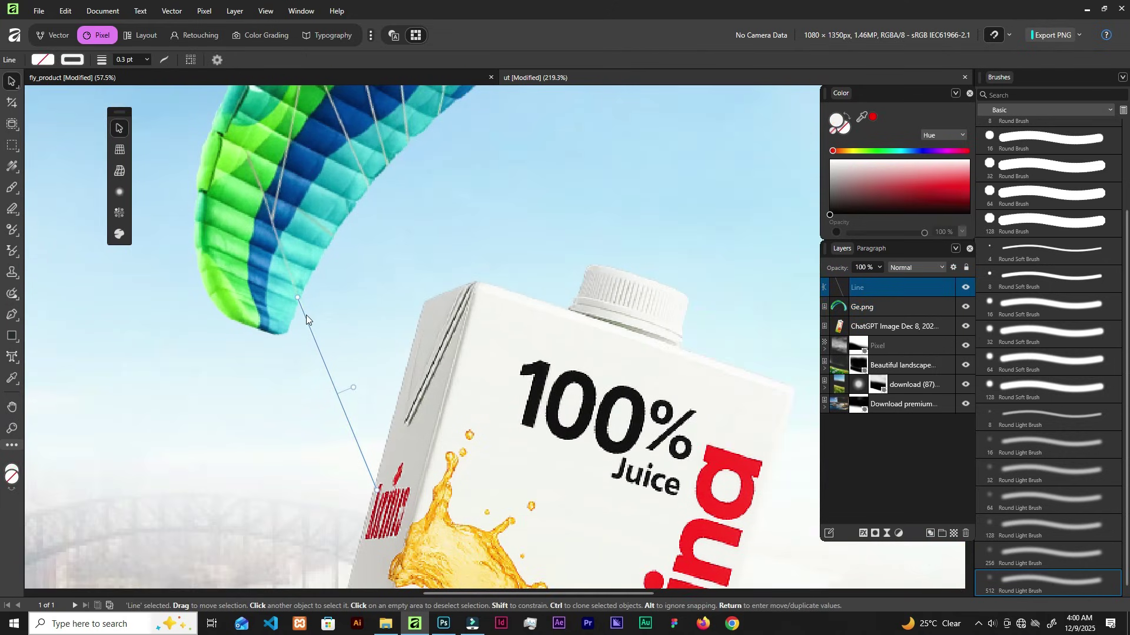
click(343, 353)
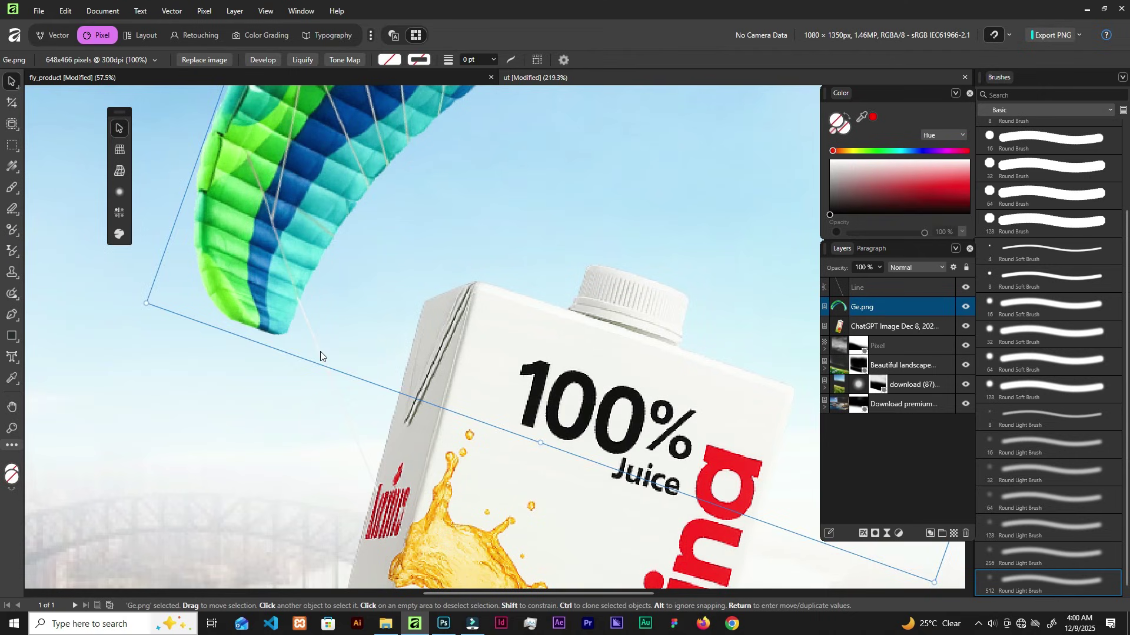
click(320, 351)
scroll(313, 255, down, 3)
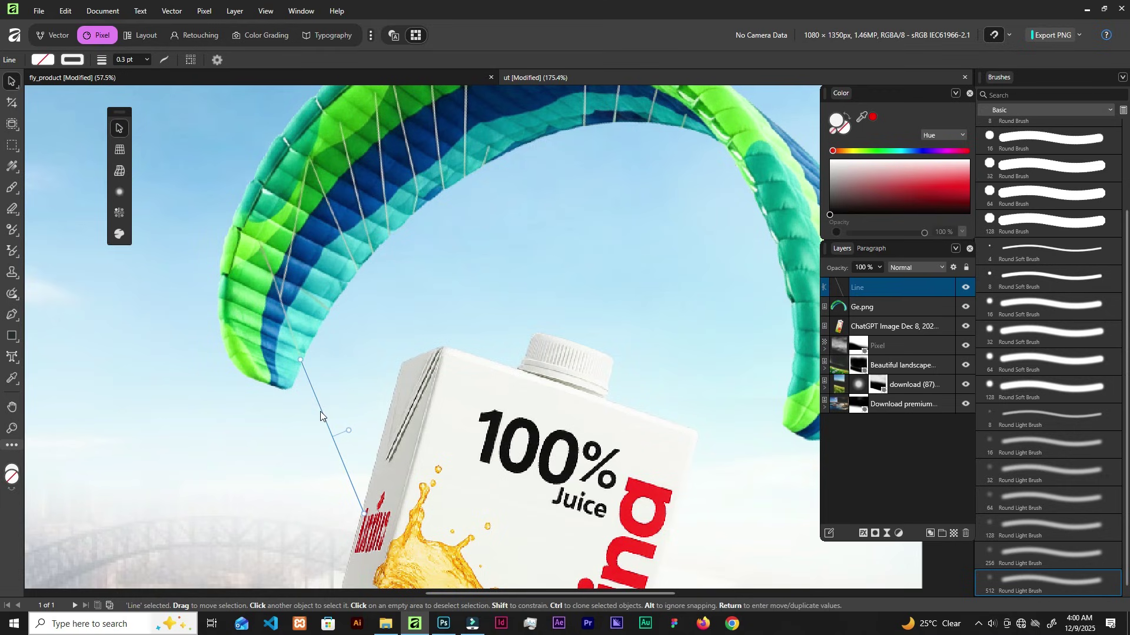
key(Delete)
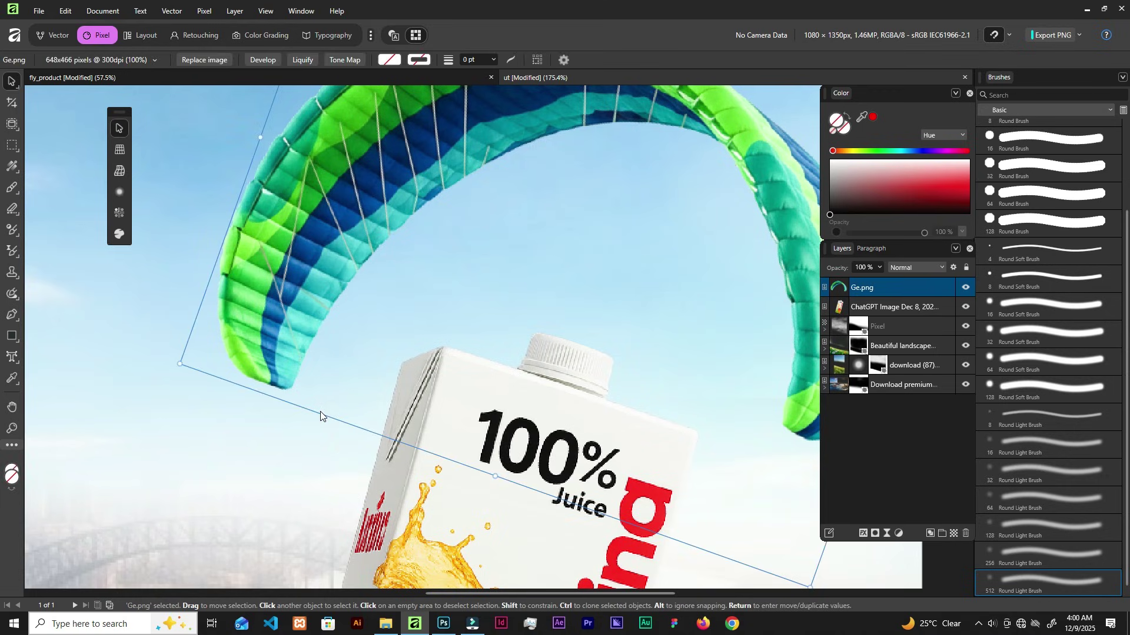
- Draw a cord with the Pen tool from the canopy's left green panels to the red lettering on the carton's side, ready for node editing
key(p)
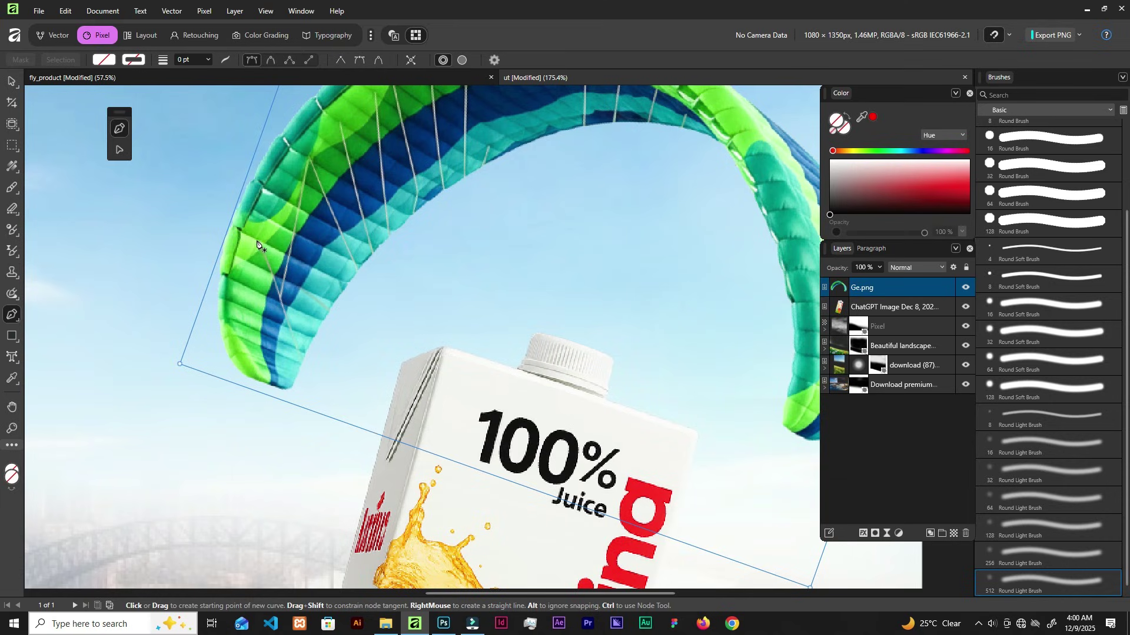
click(258, 242)
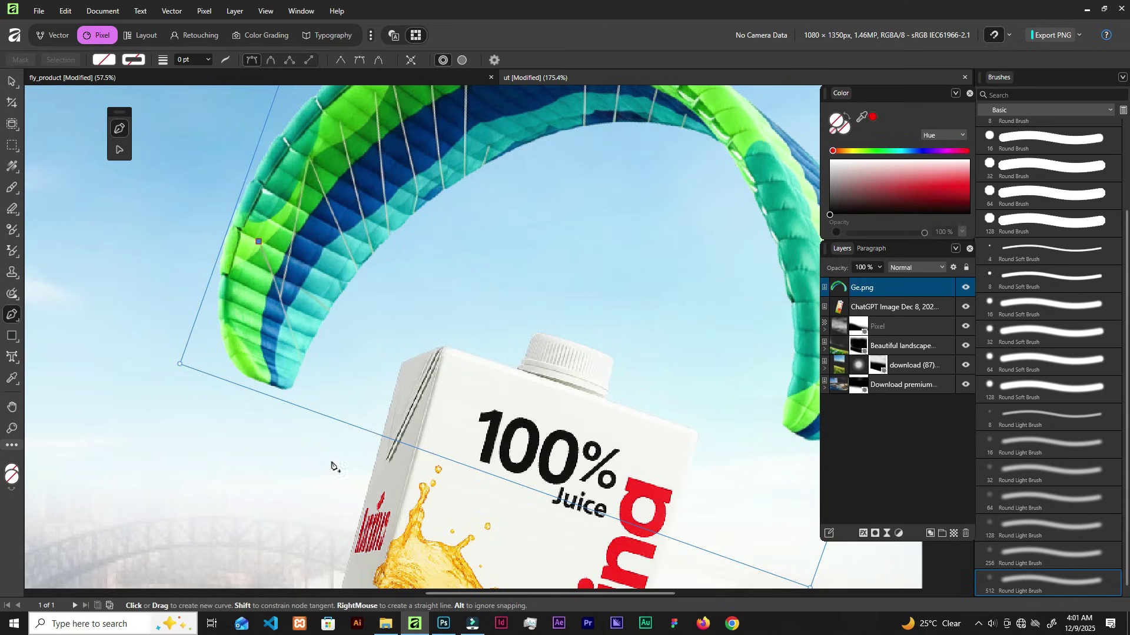
click(363, 517)
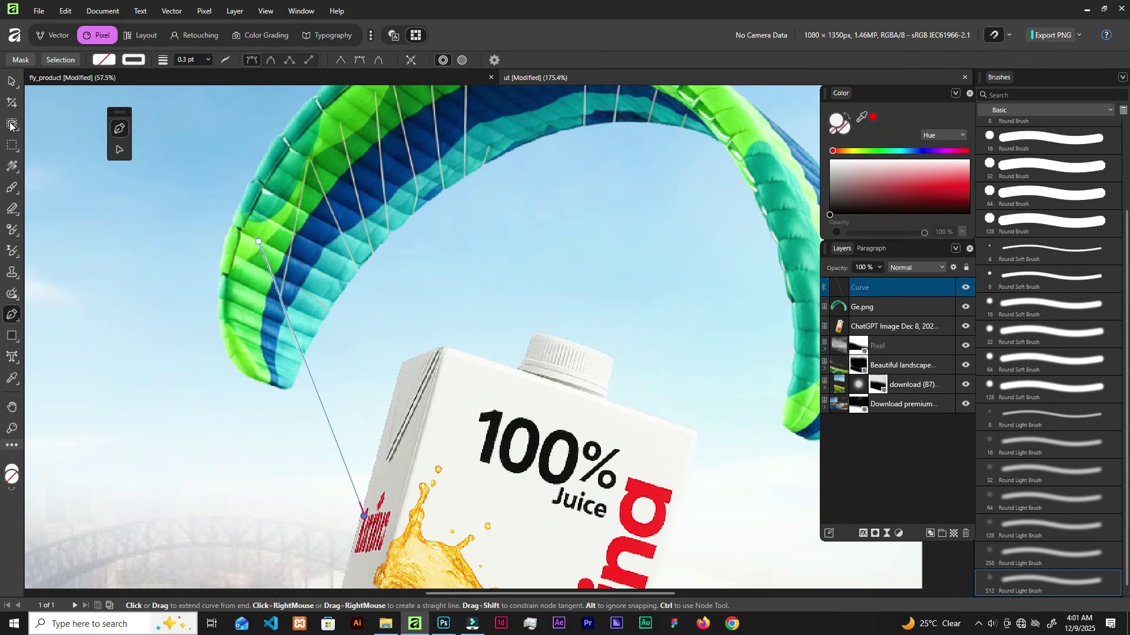
key(a)
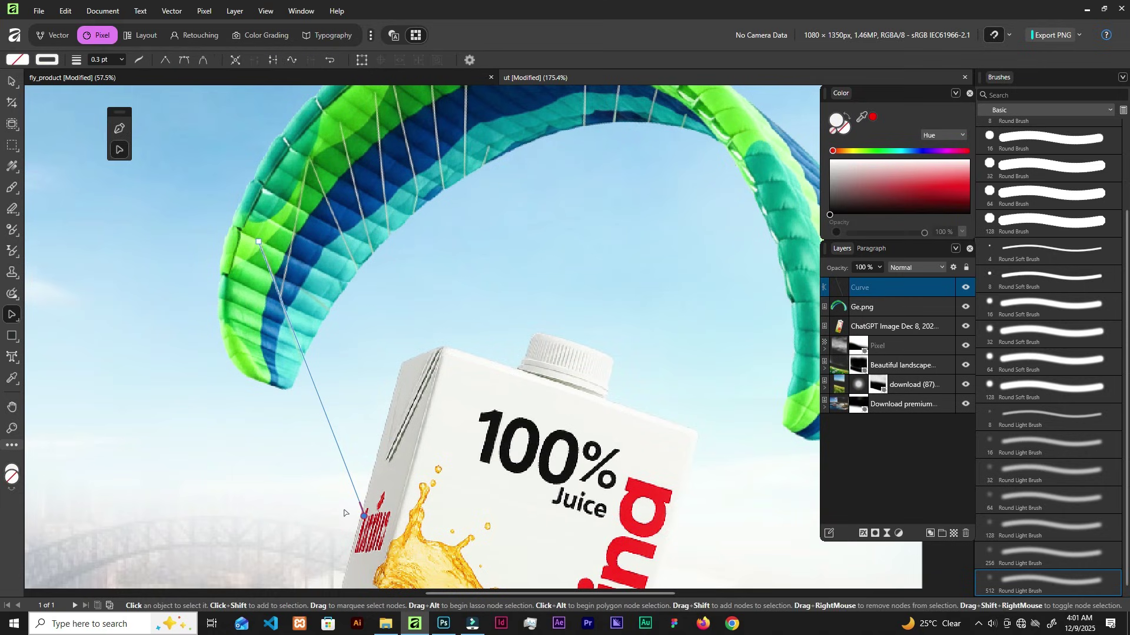
- Undo the shift of the cord's lower end node and set the cord's stroke width to 0.6 pt
drag(363, 518, 356, 520)
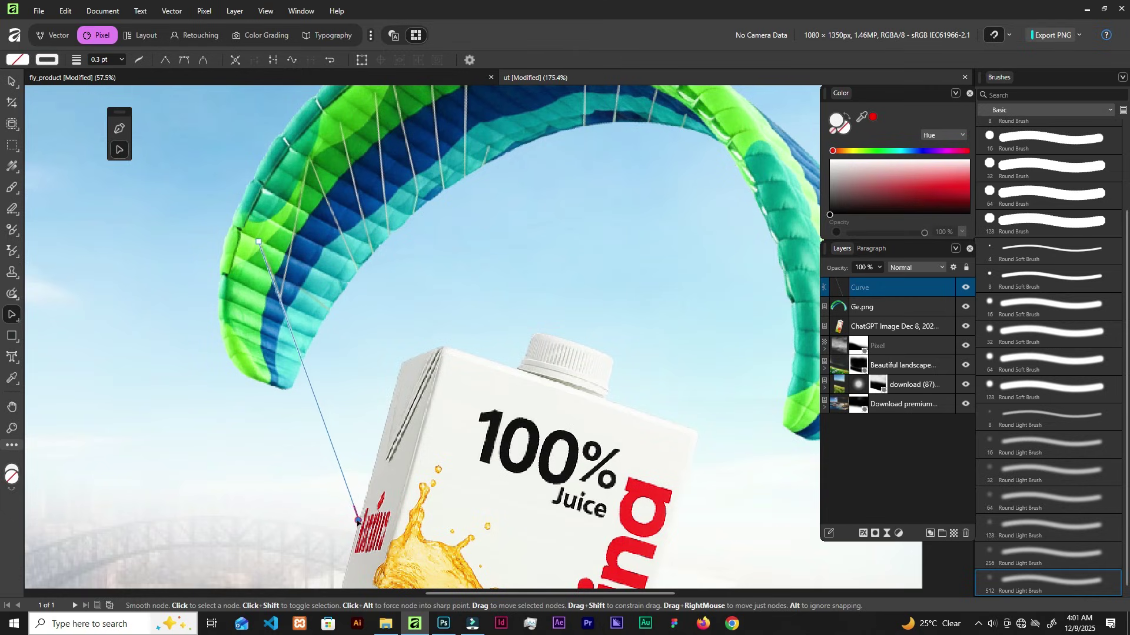
key(ctrl+z)
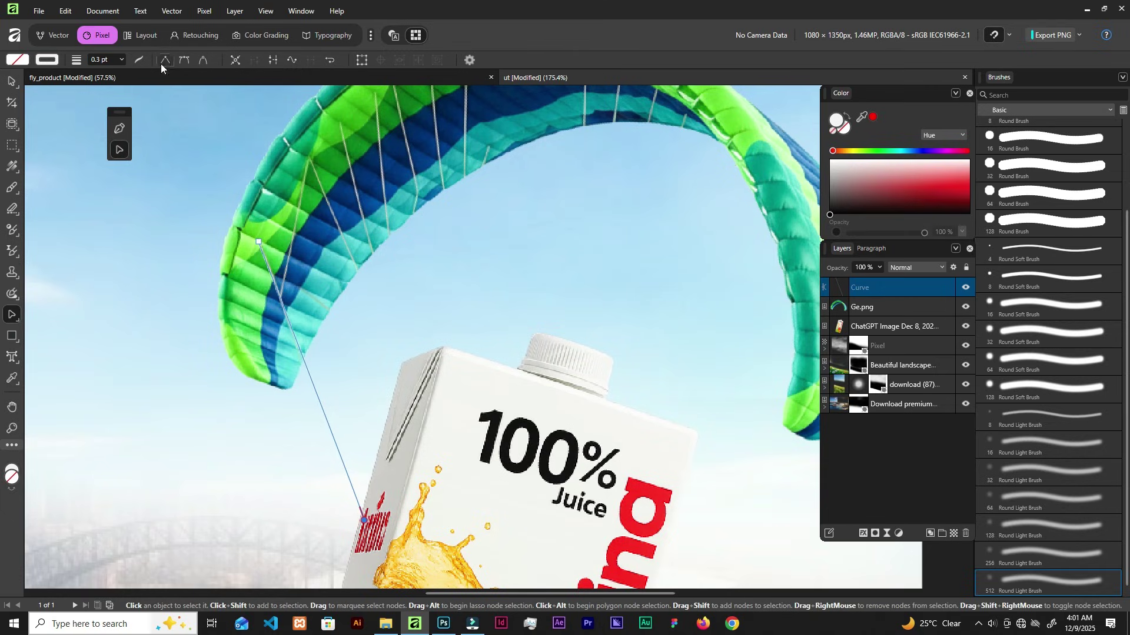
click(121, 59)
drag(125, 69, 126, 72)
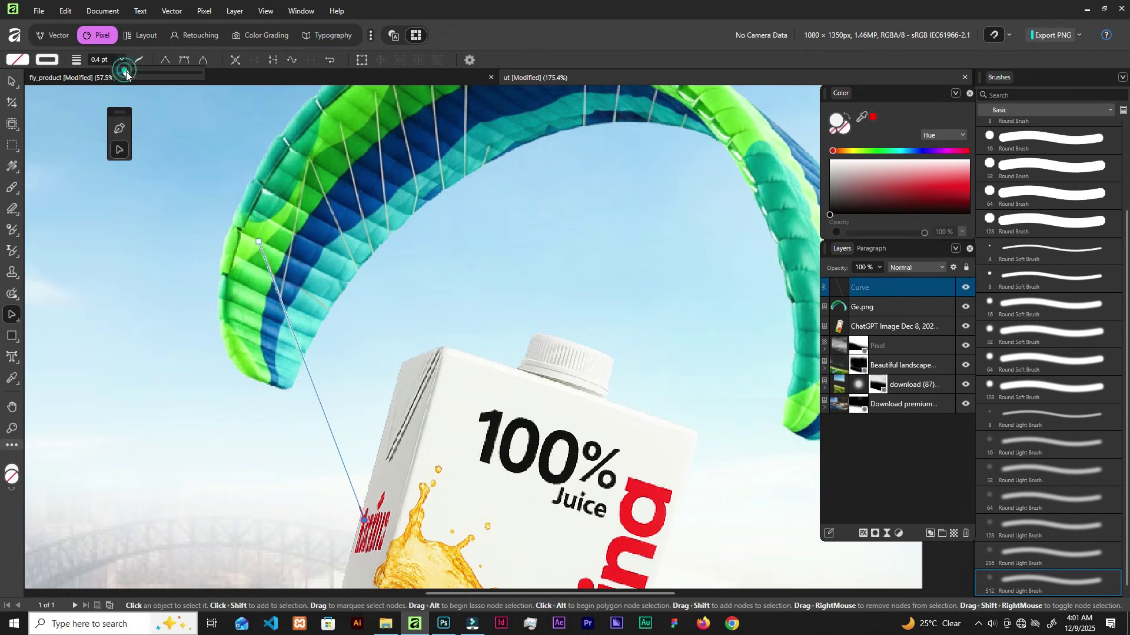
click(13, 84)
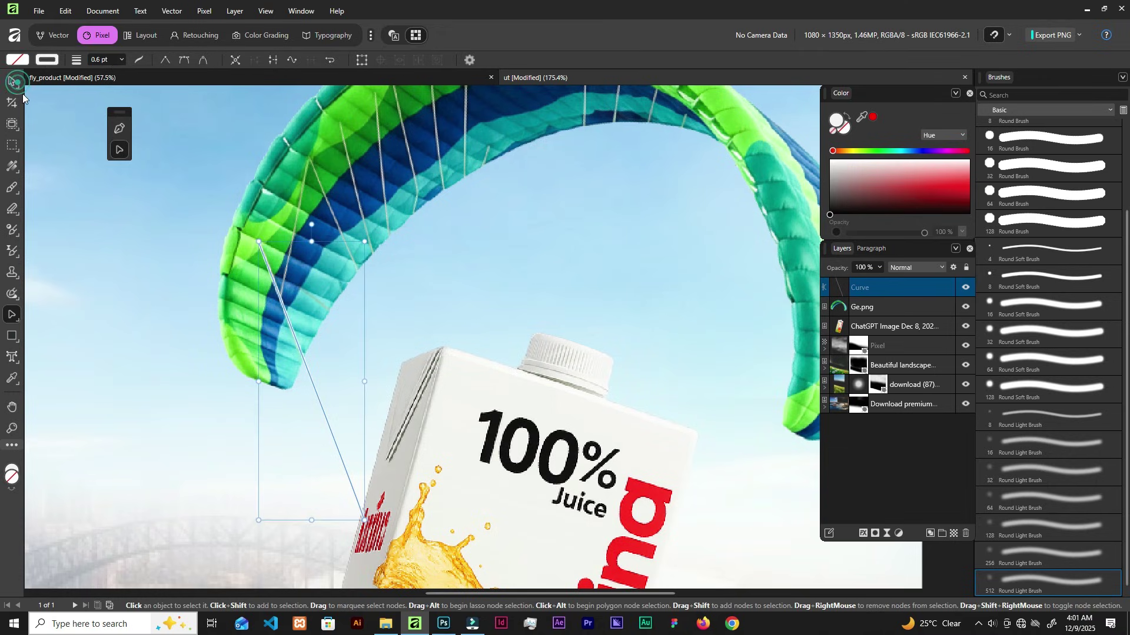
click(216, 192)
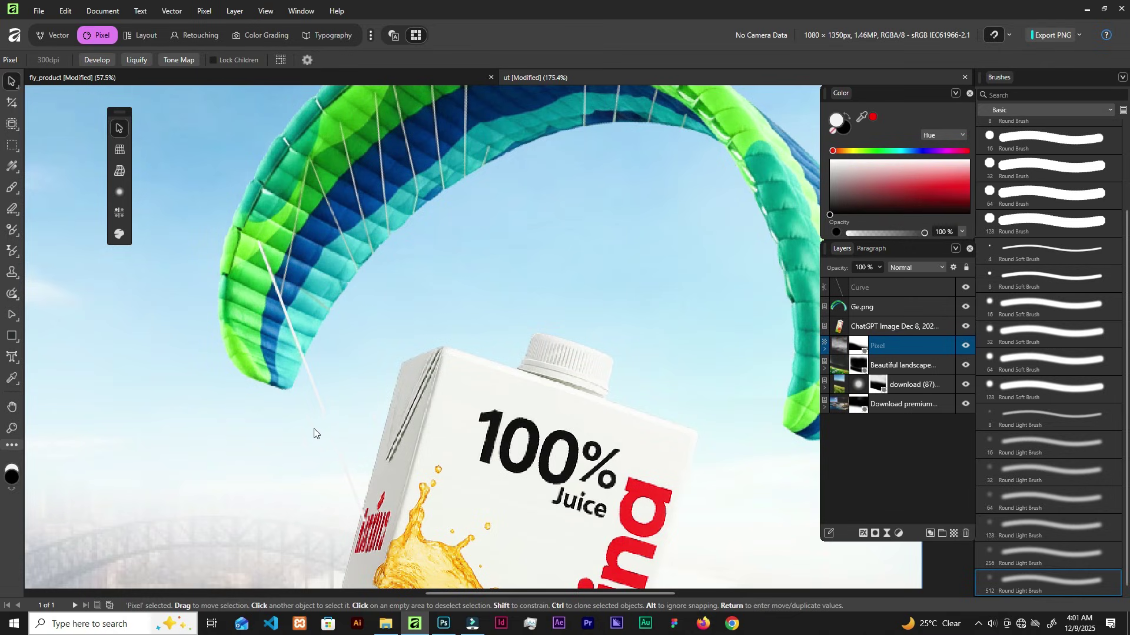
- Recolour the cord's stroke from white to a soft turquoise that matches the canopy and check it on the whole flyer
click(338, 452)
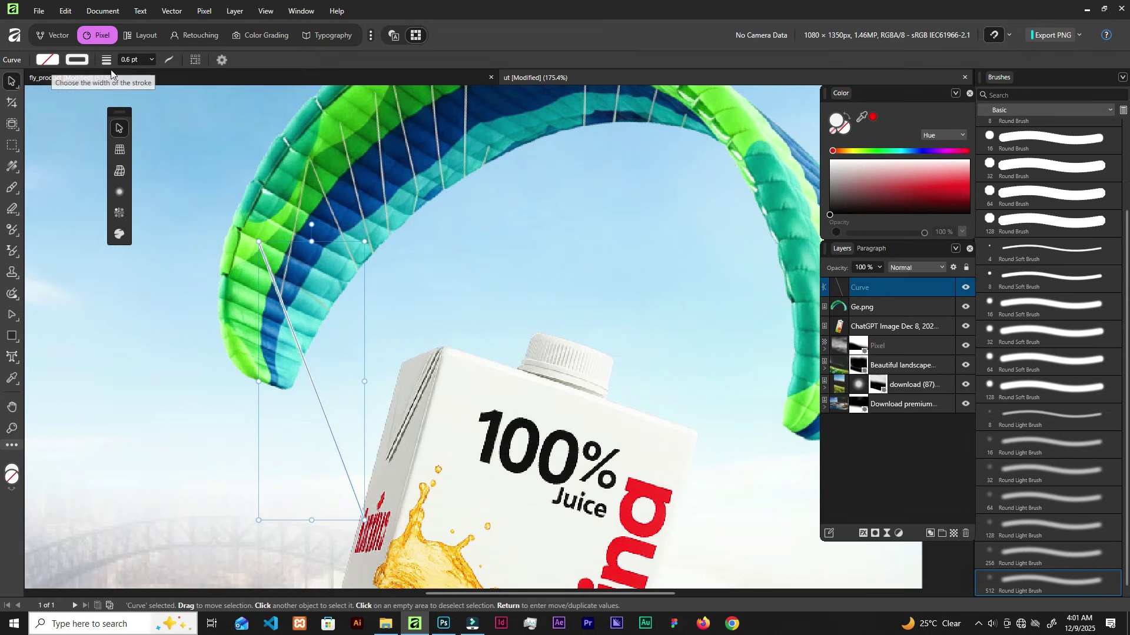
click(76, 60)
mouse_move(23, 139)
mouse_down()
mouse_move(15, 145)
mouse_move(100, 142)
mouse_up()
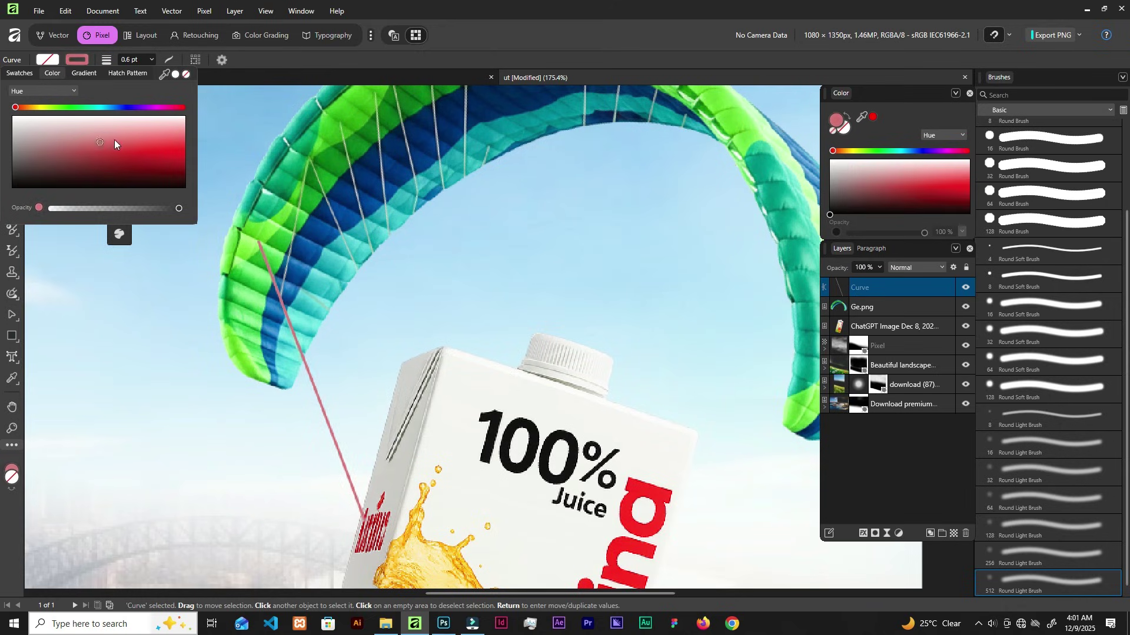
click(100, 107)
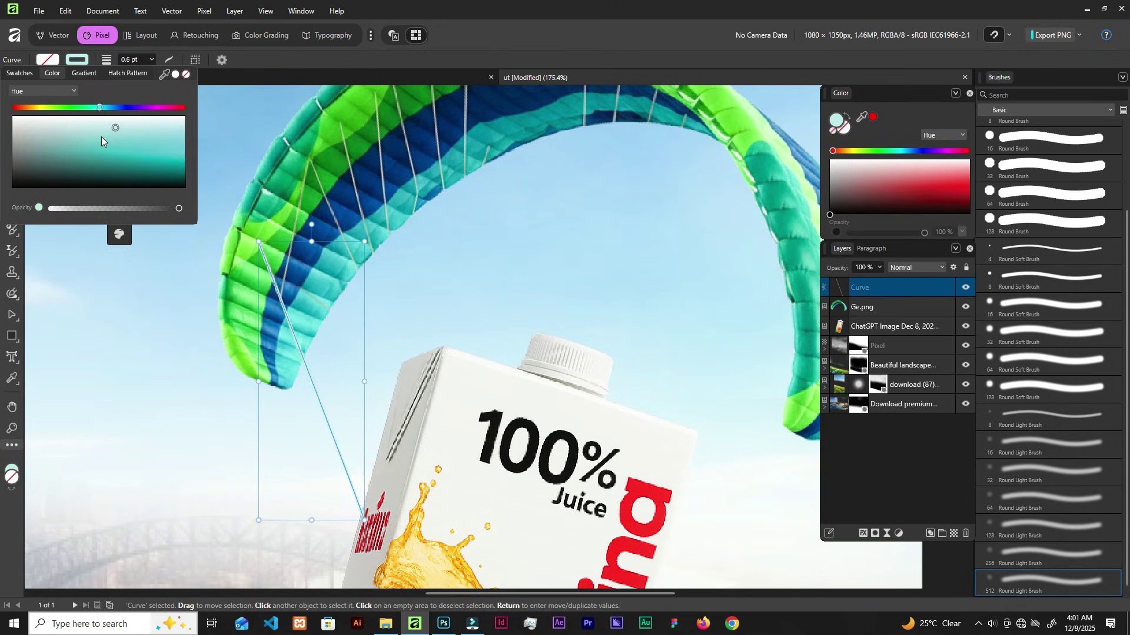
drag(78, 147, 86, 140)
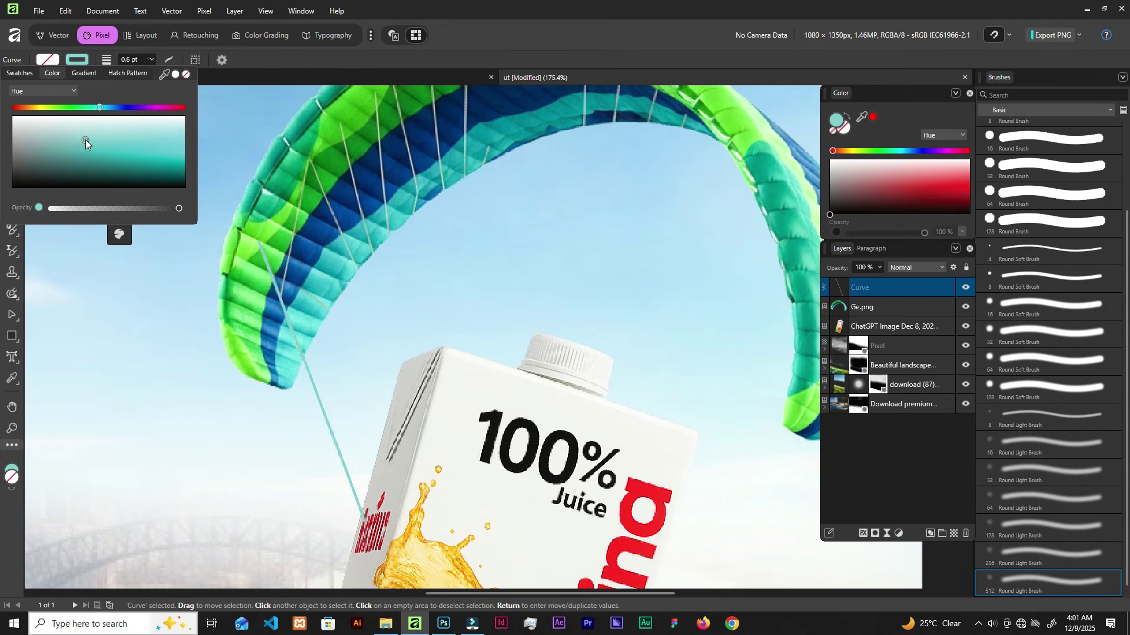
key(ctrl+0)
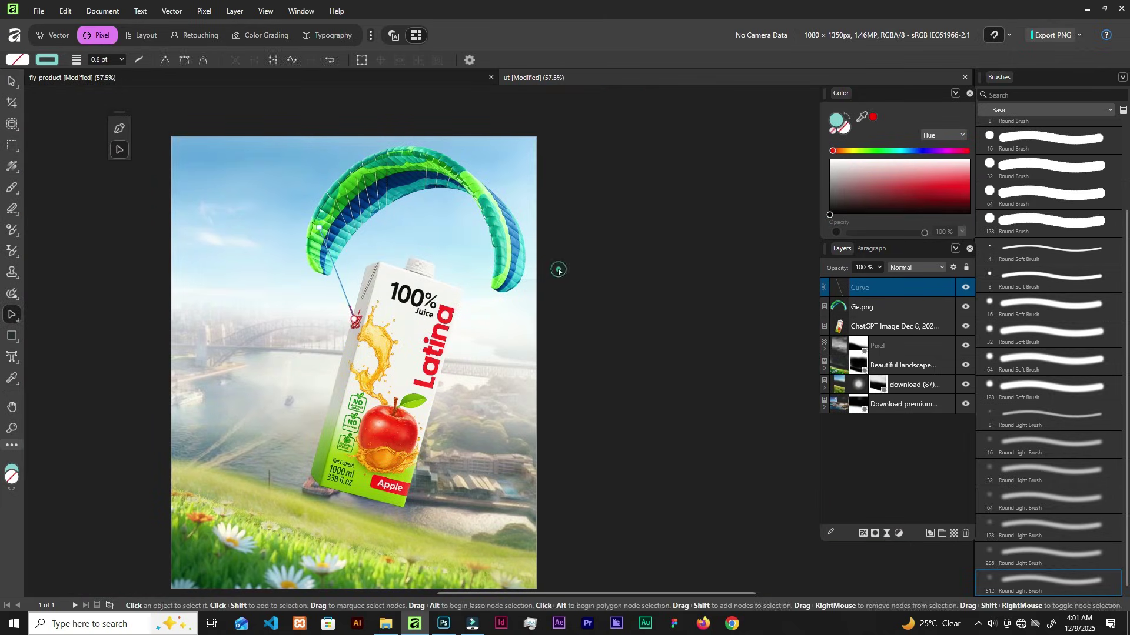
click(557, 270)
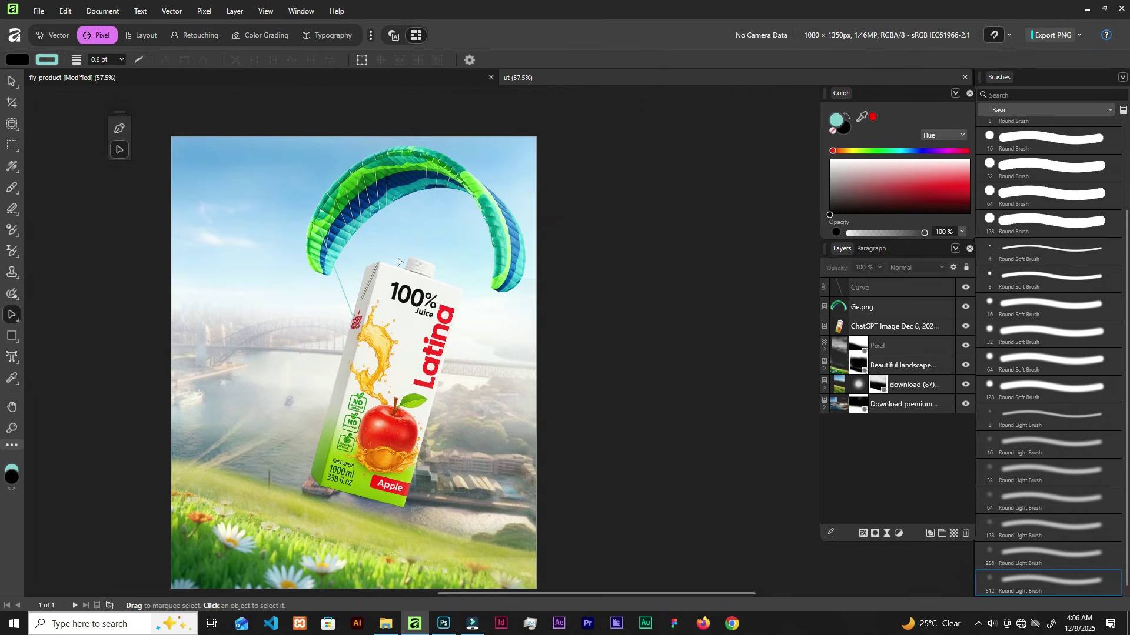
- Draw a Pen tool poly line tracing the two printed cords at the canopy's left green panels, extending it to the carton's upper-left corner
scroll(335, 178, up, 5)
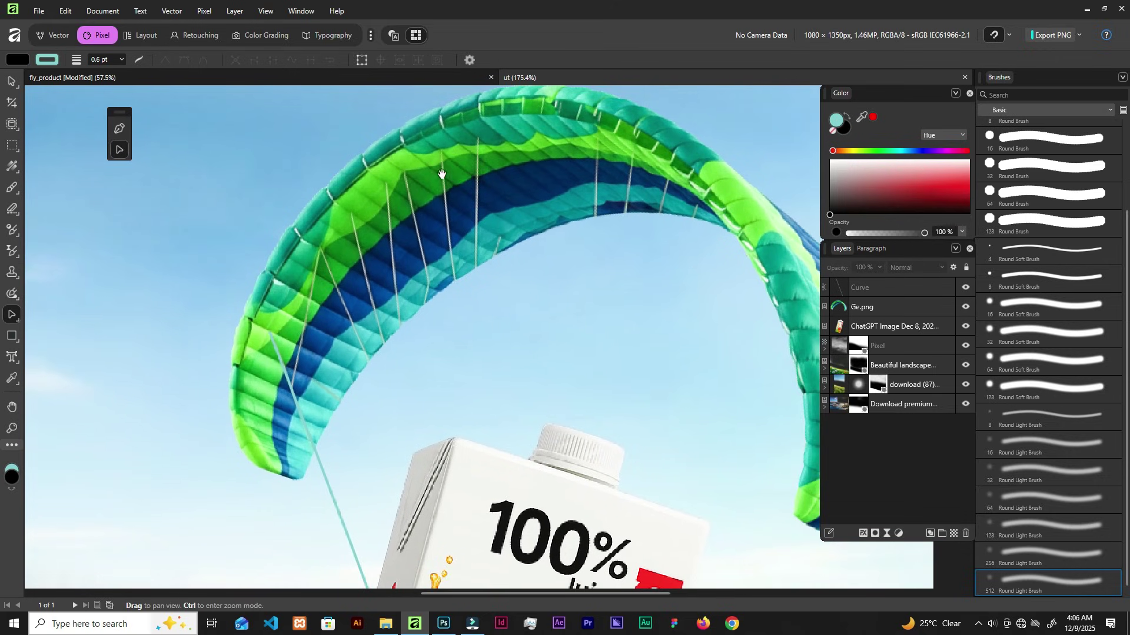
key(p)
click(323, 247)
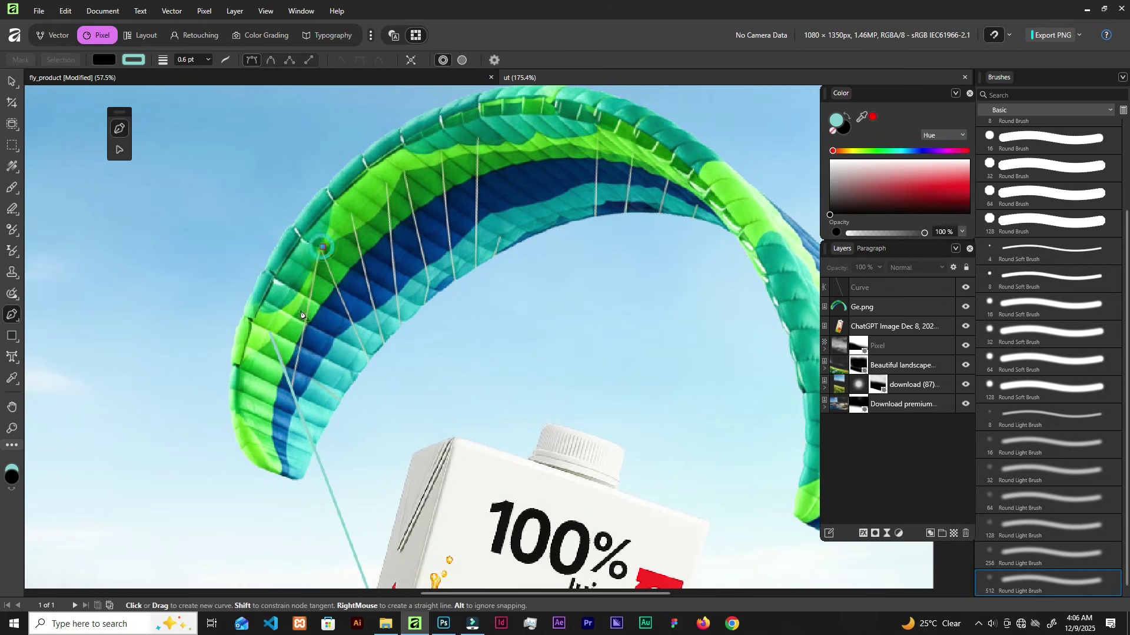
click(291, 388)
key(Escape)
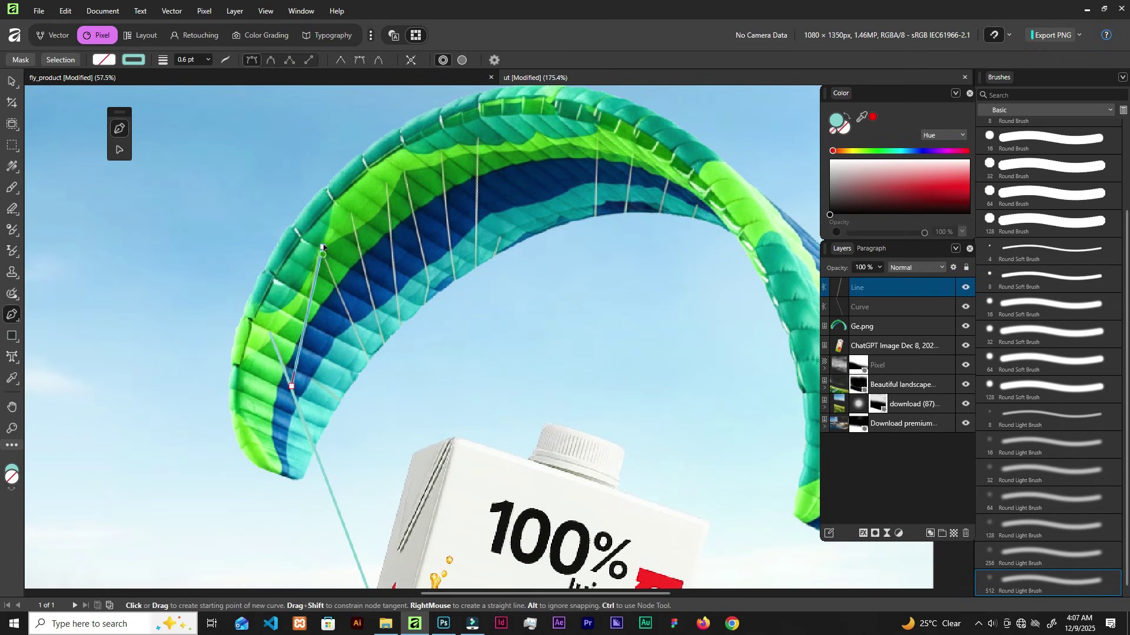
key(a)
drag(322, 248, 321, 257)
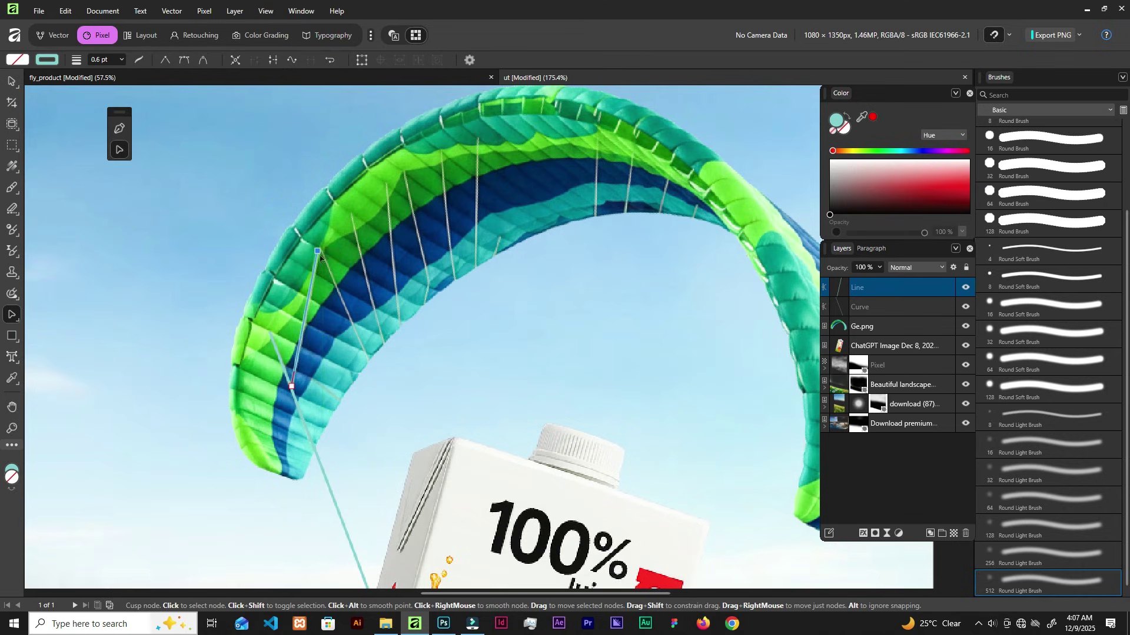
key(p)
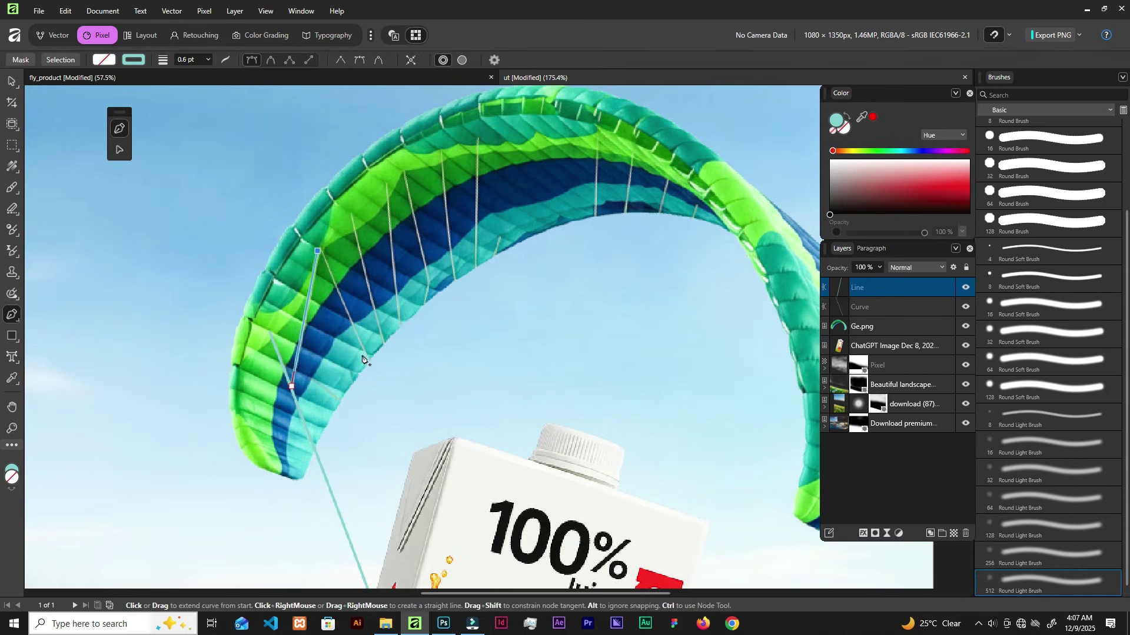
click(414, 461)
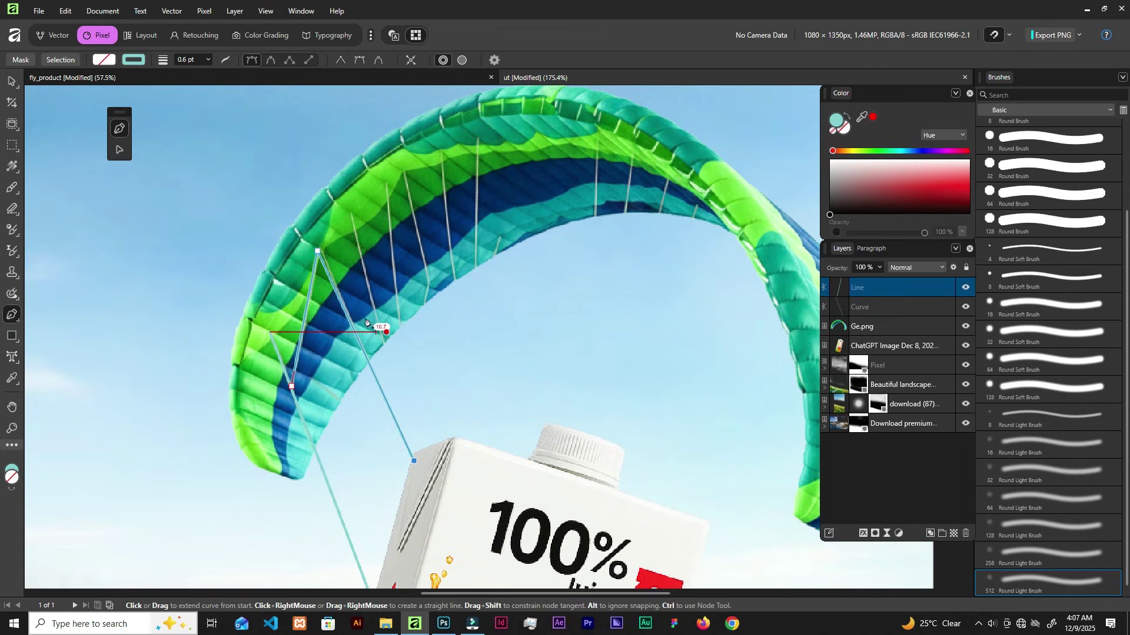
- Draw three more turquoise cords from the canopy's left green panels along the printed lines, converging at the carton's upper-left corner
click(353, 216)
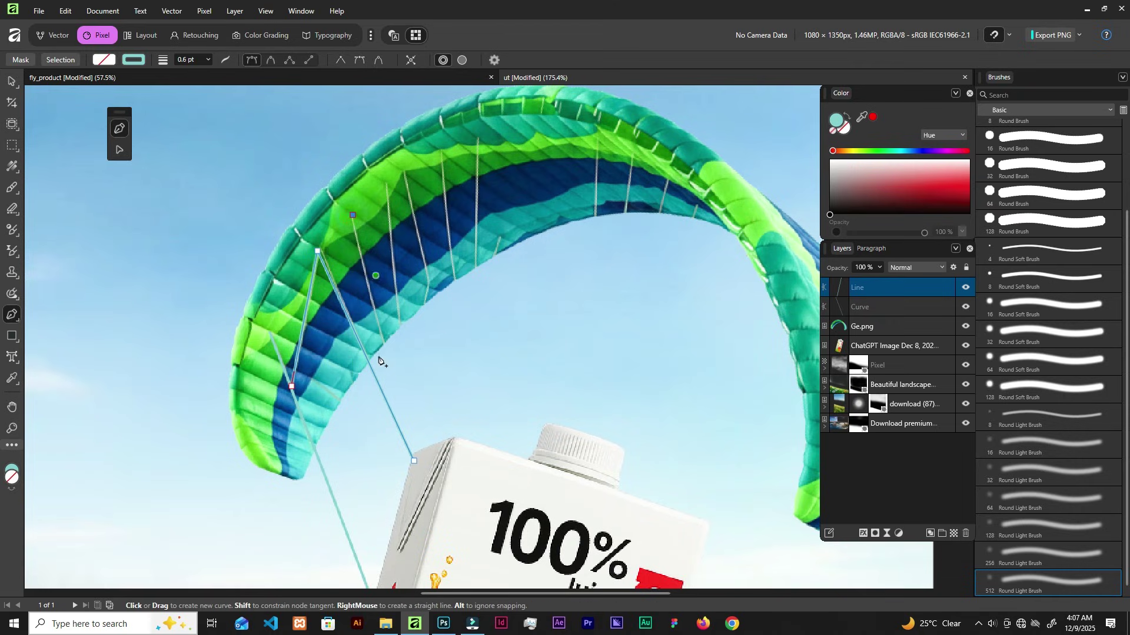
click(414, 461)
click(387, 183)
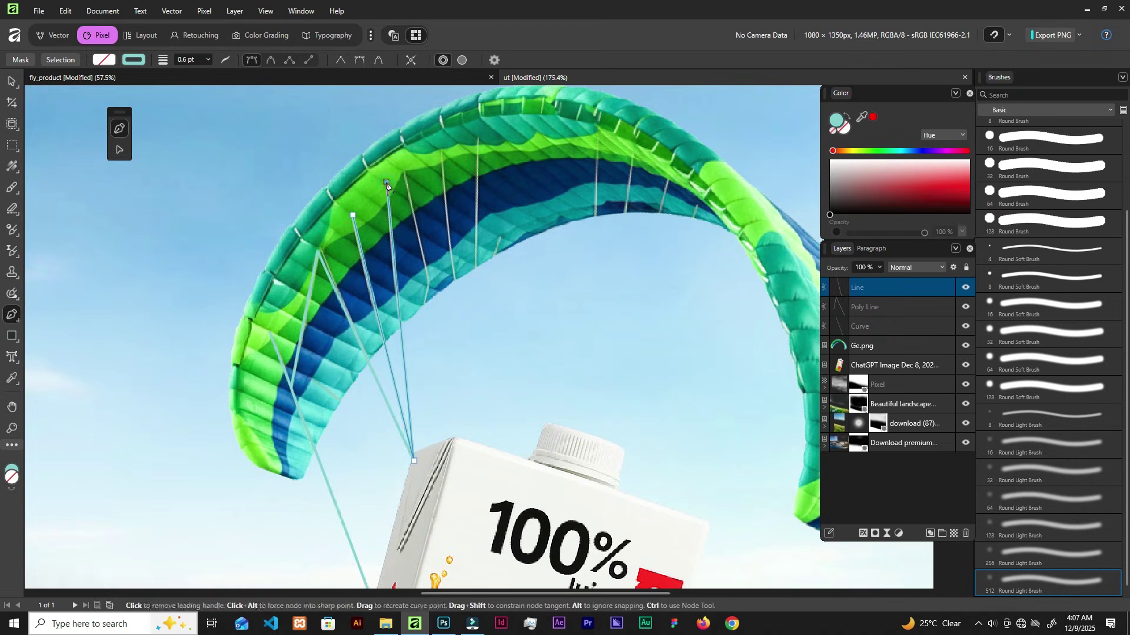
click(404, 169)
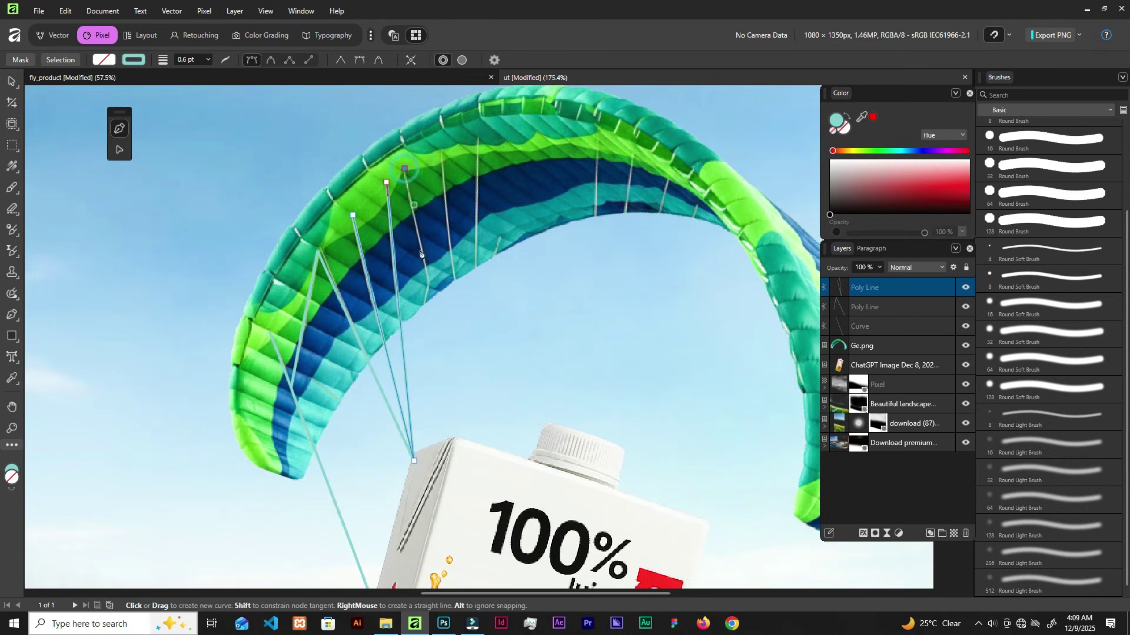
click(429, 284)
click(414, 461)
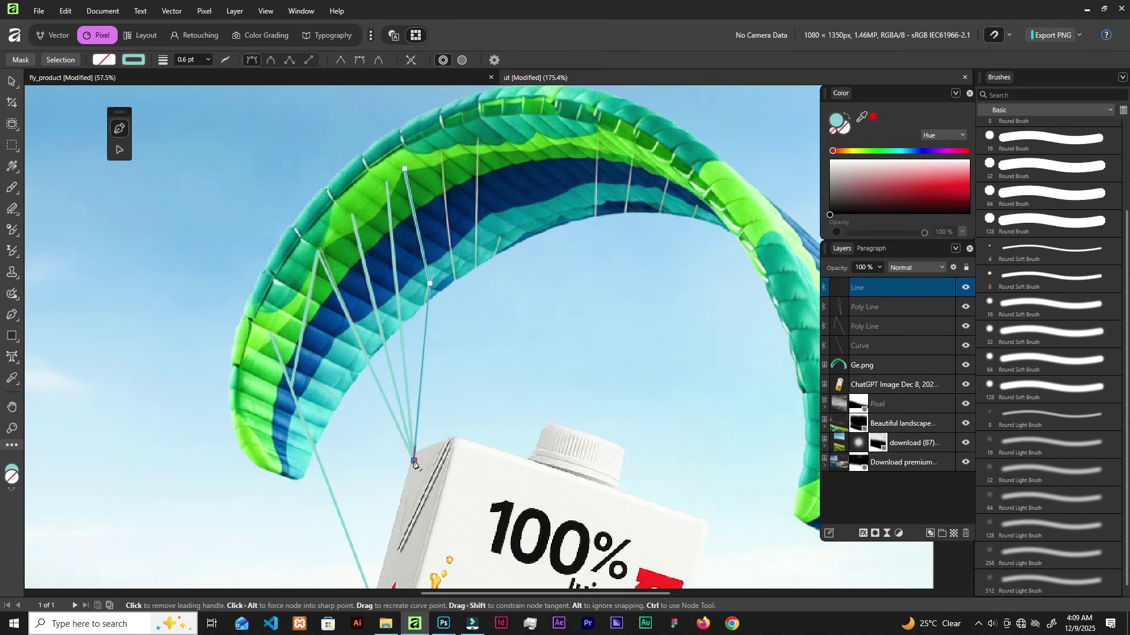
- Draw a cord from the canopy to the carton's top front fold, plus two cords branching from its middle to the canopy's inner edge
click(440, 151)
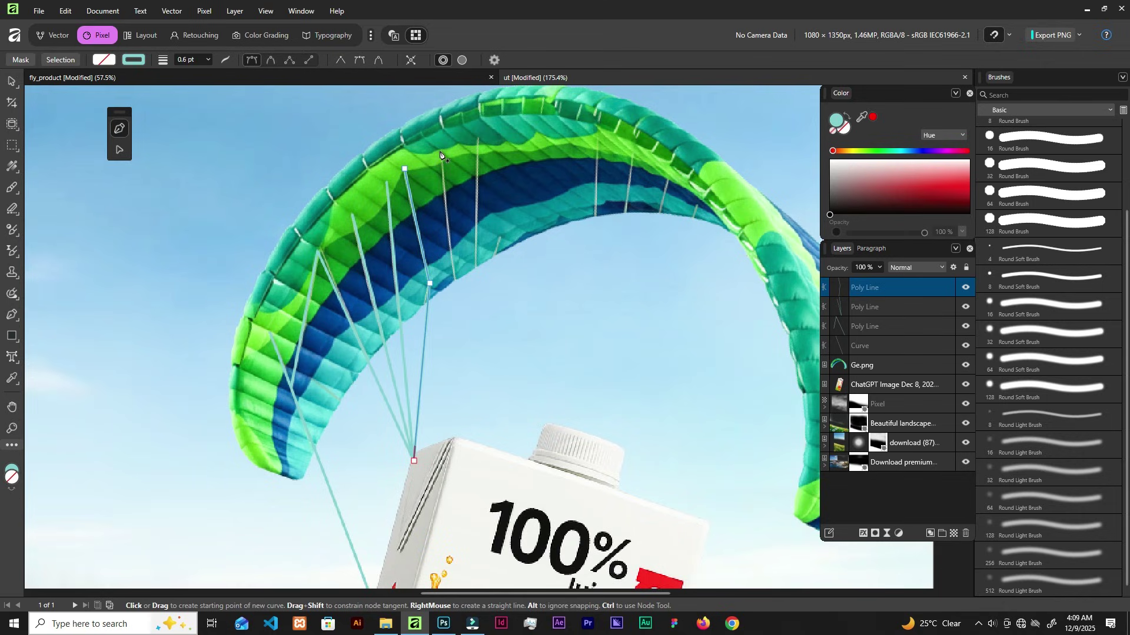
click(460, 439)
click(479, 139)
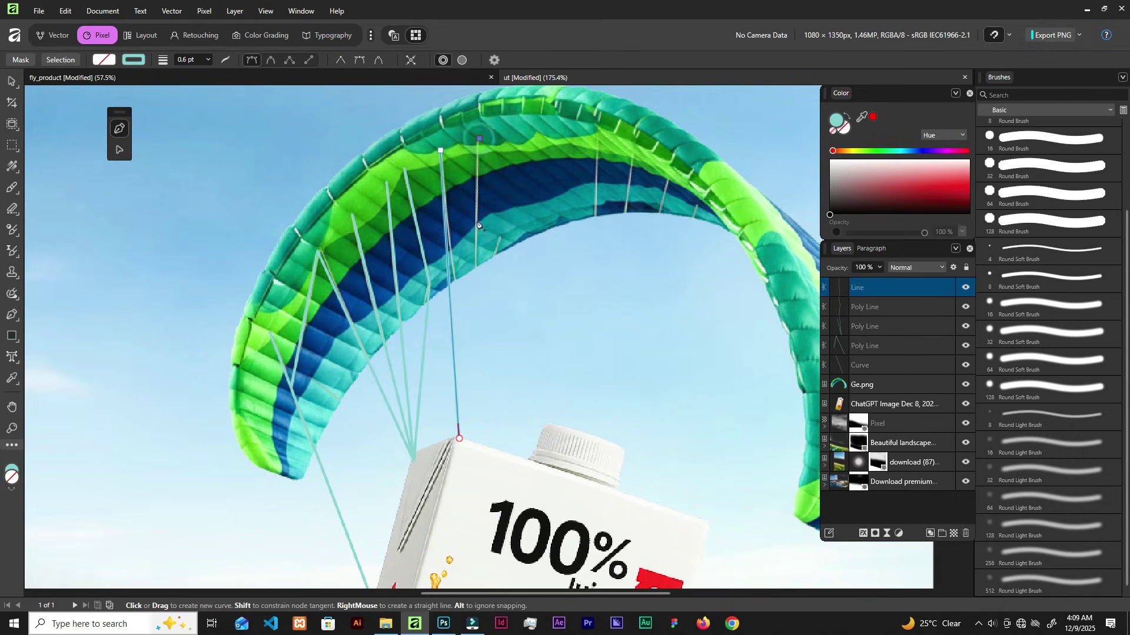
click(474, 268)
click(454, 340)
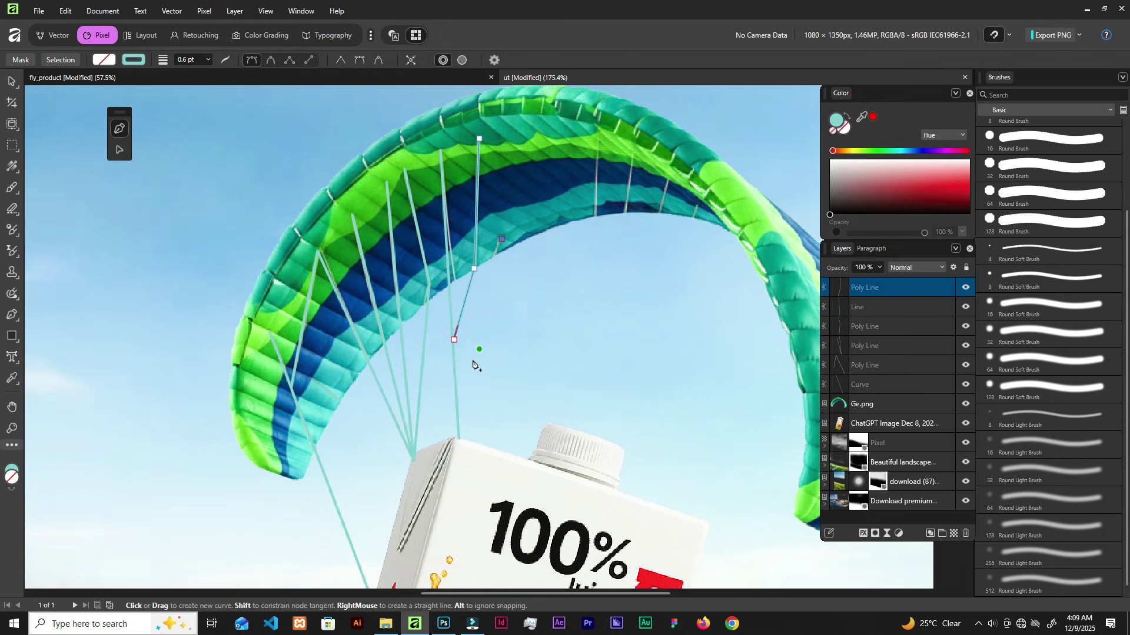
click(453, 340)
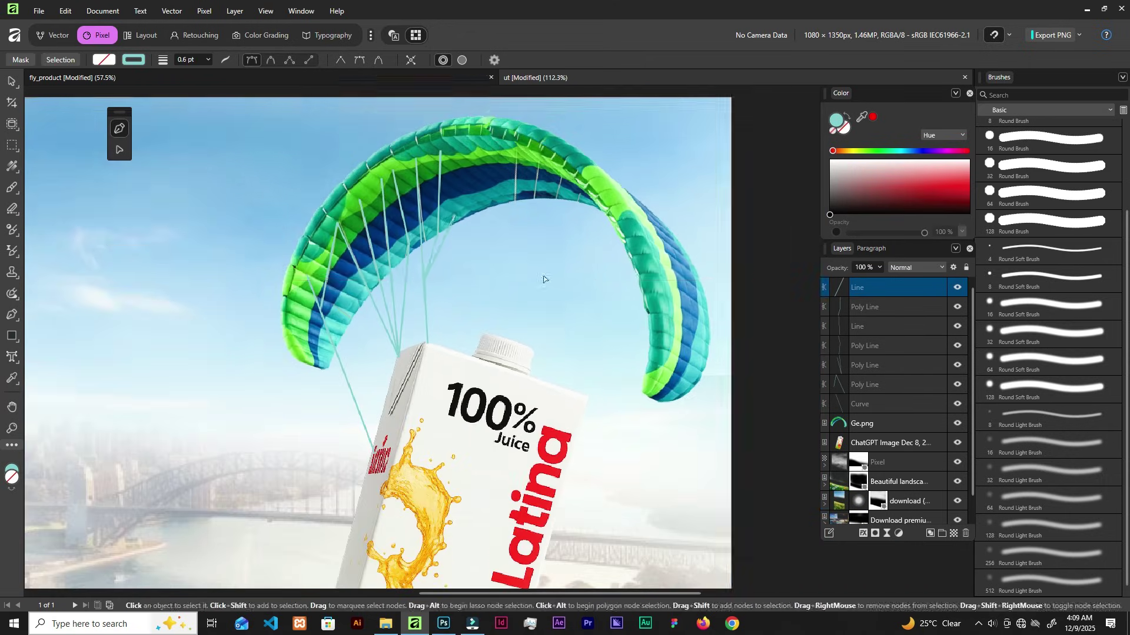
key(v)
click(553, 277)
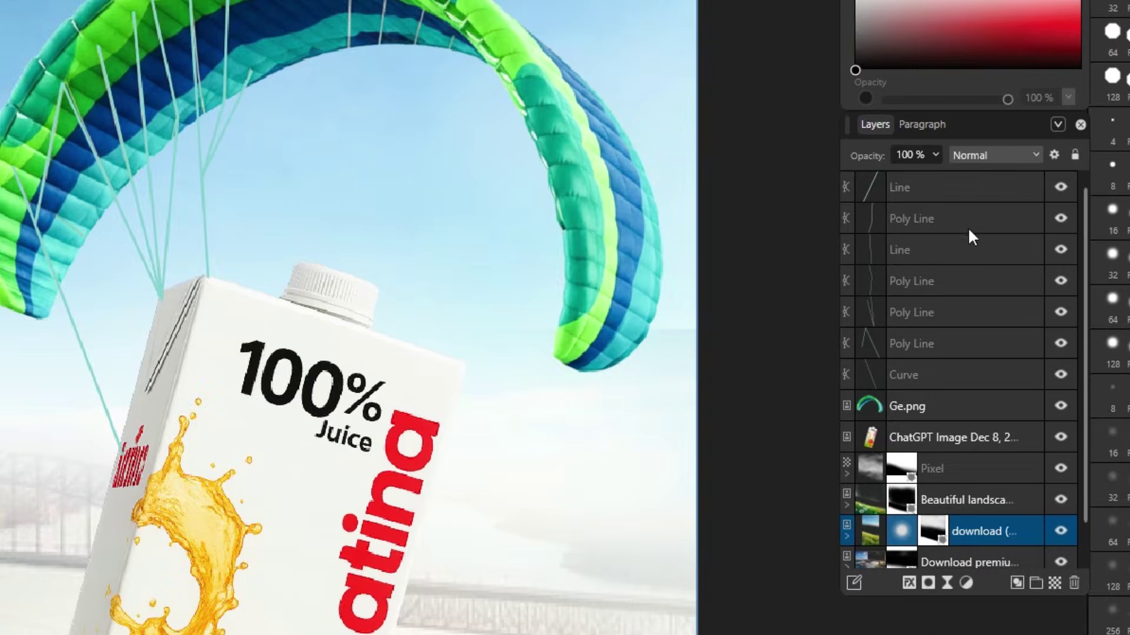
- Group all the cord layers, from the uppermost Line down to Curve
click(972, 190)
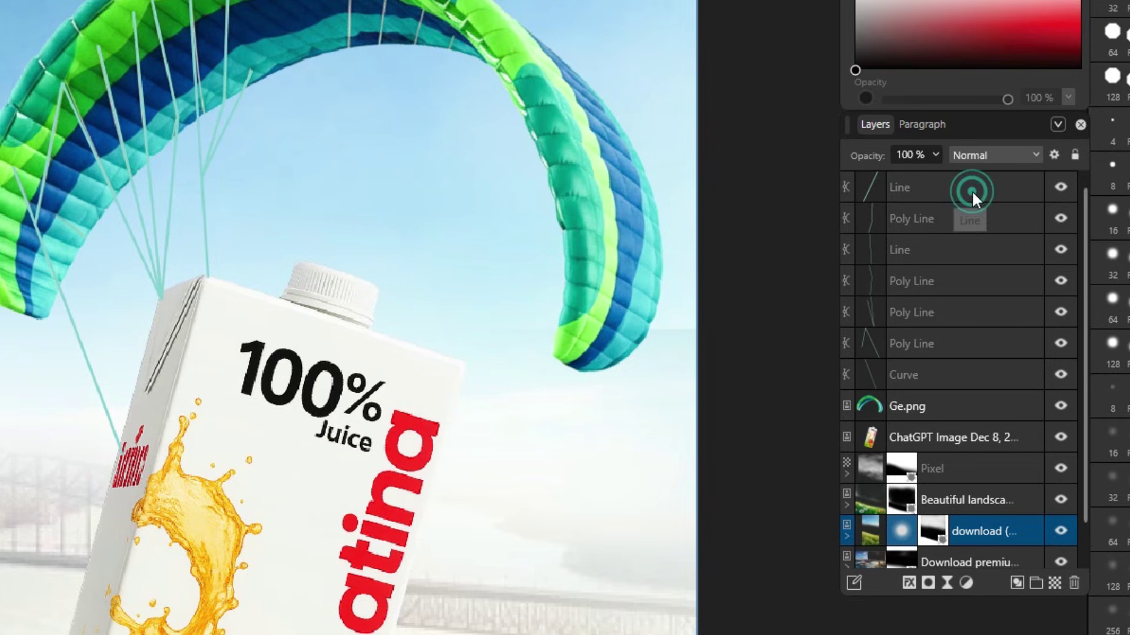
shift+click(940, 374)
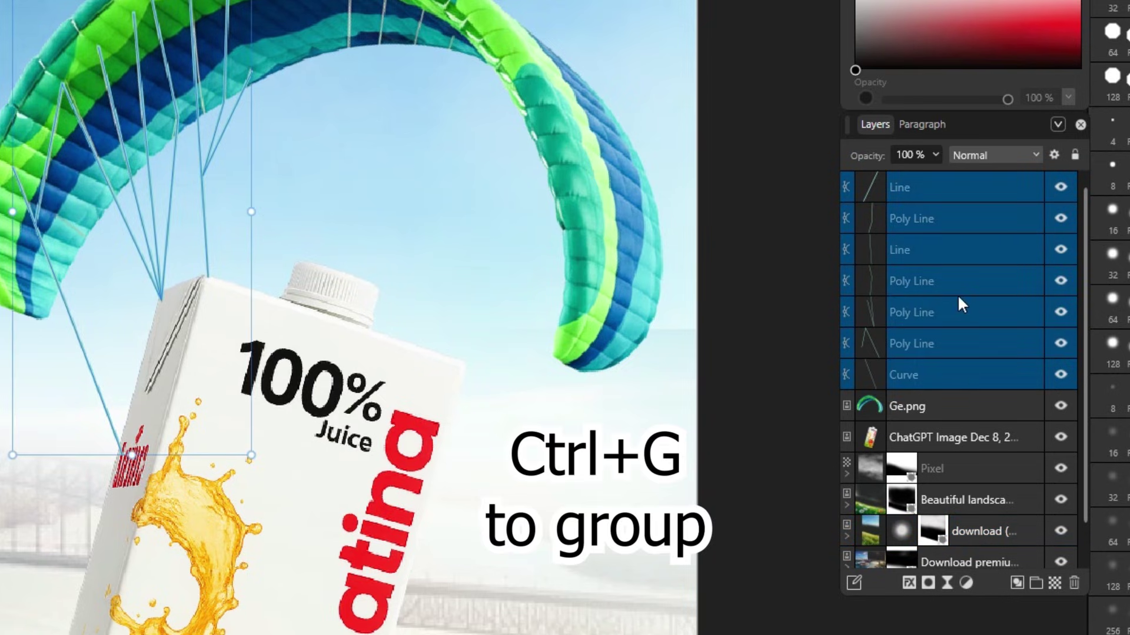
key(ctrl+g)
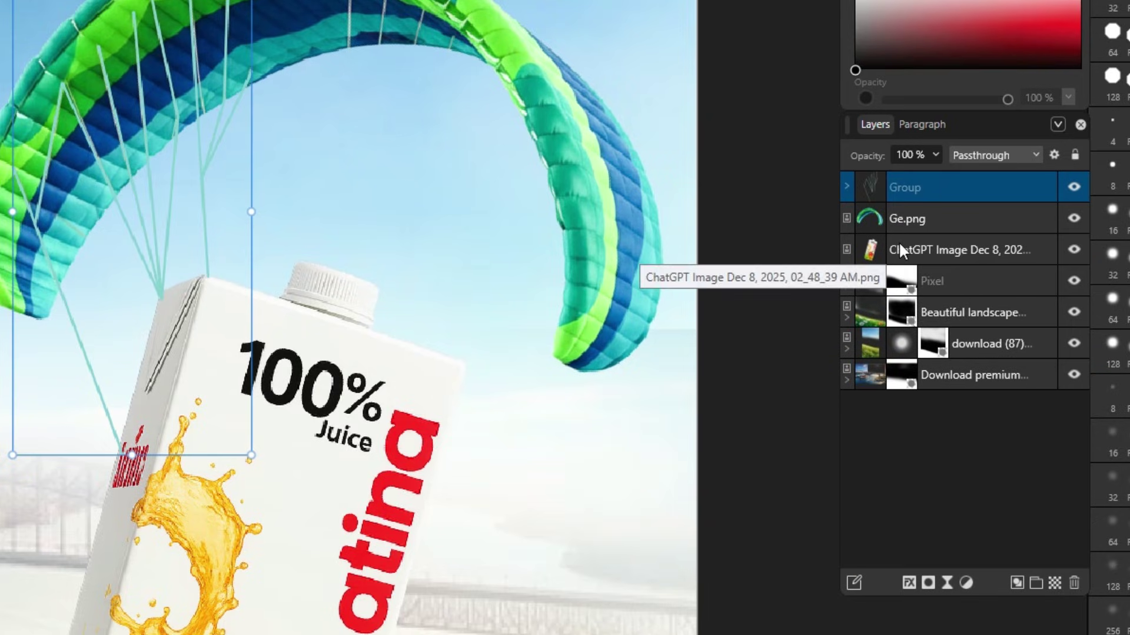
- Draw a straight cord from the canopy's central green panels to the base of the carton's cap, stacked above the Pixel layer behind the carton
click(992, 285)
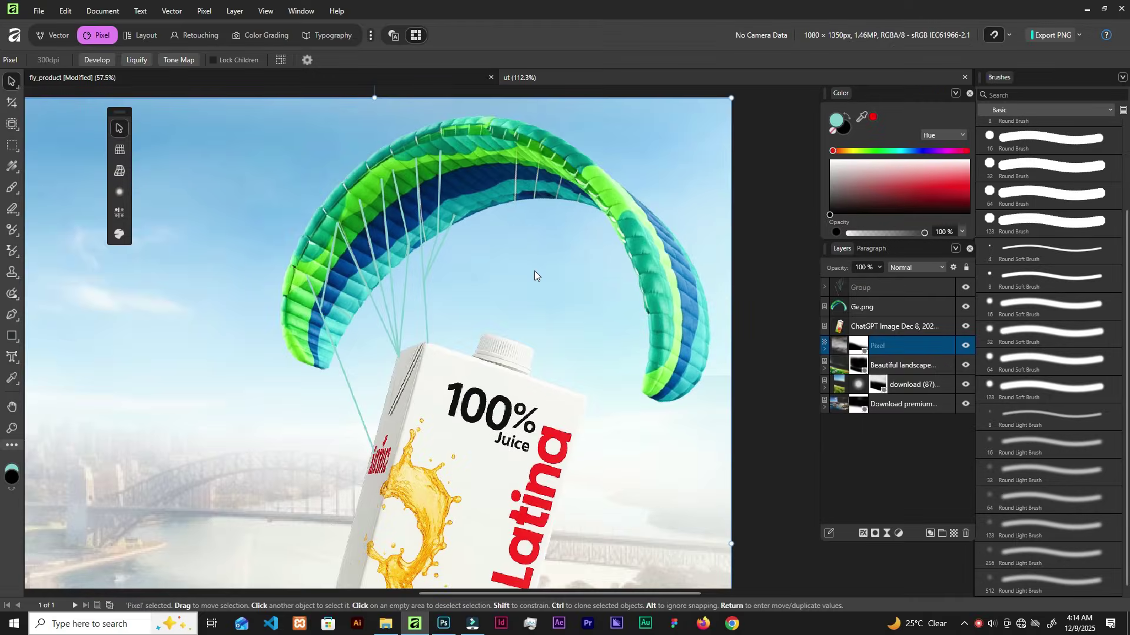
key(p)
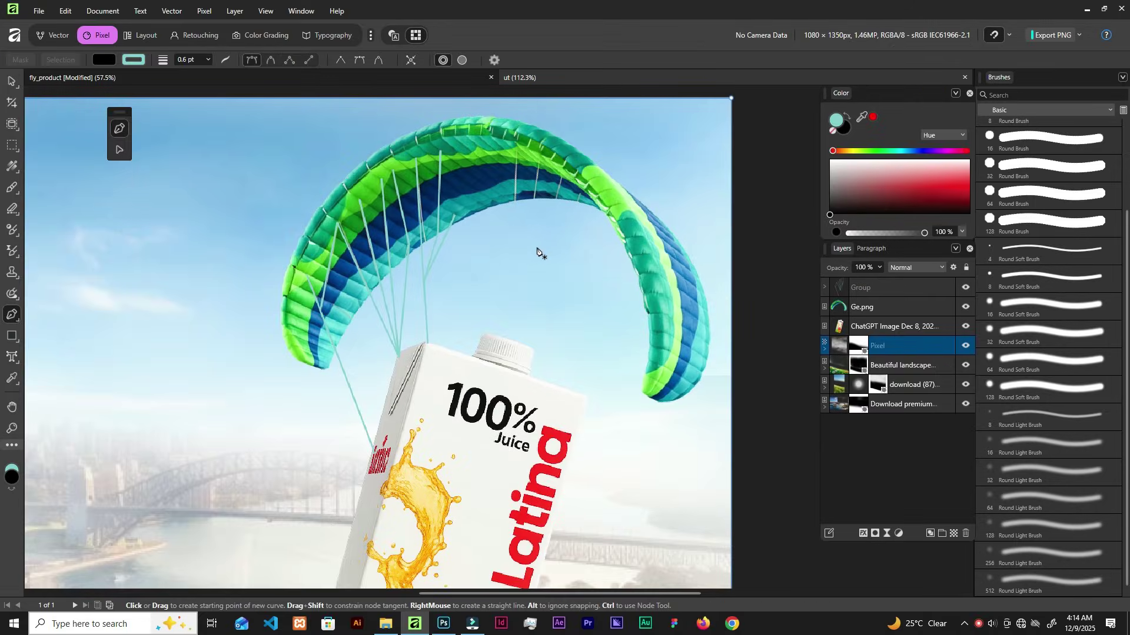
scroll(519, 159, up, 1)
click(516, 151)
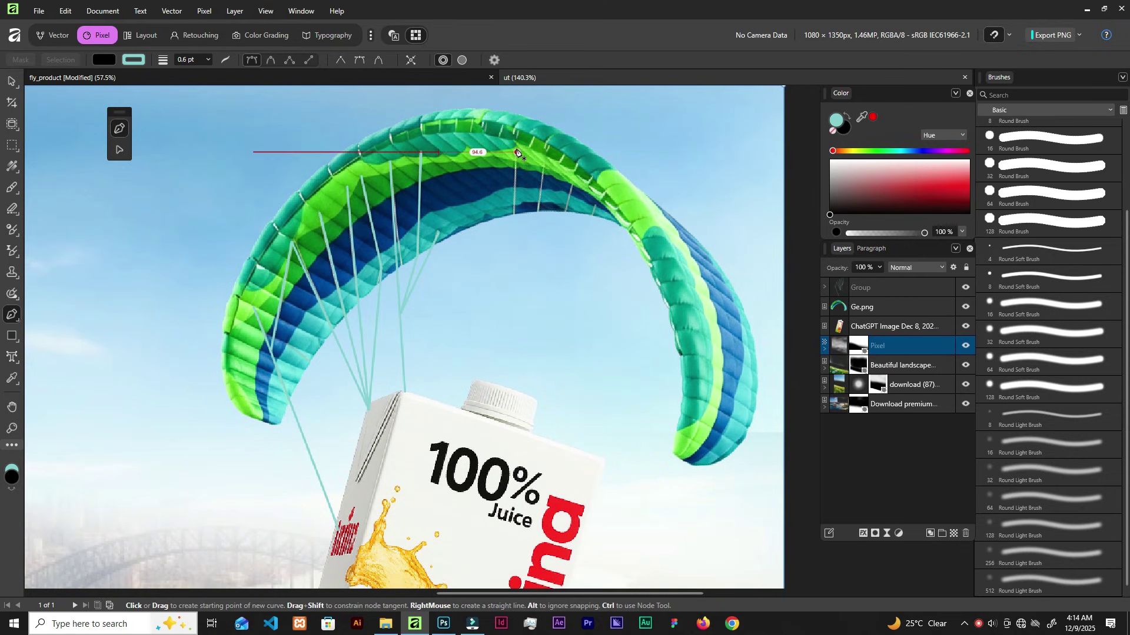
click(508, 413)
key(Escape)
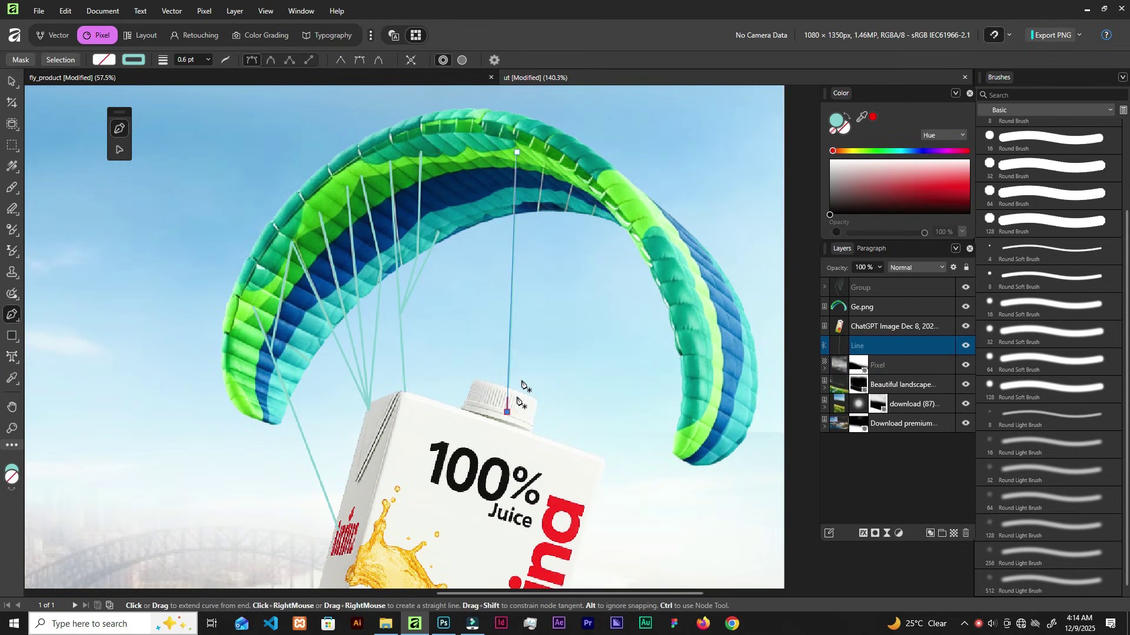
- Draw three more cords from the printed lines just right of the canopy's centre, converging behind the carton's cap
click(506, 422)
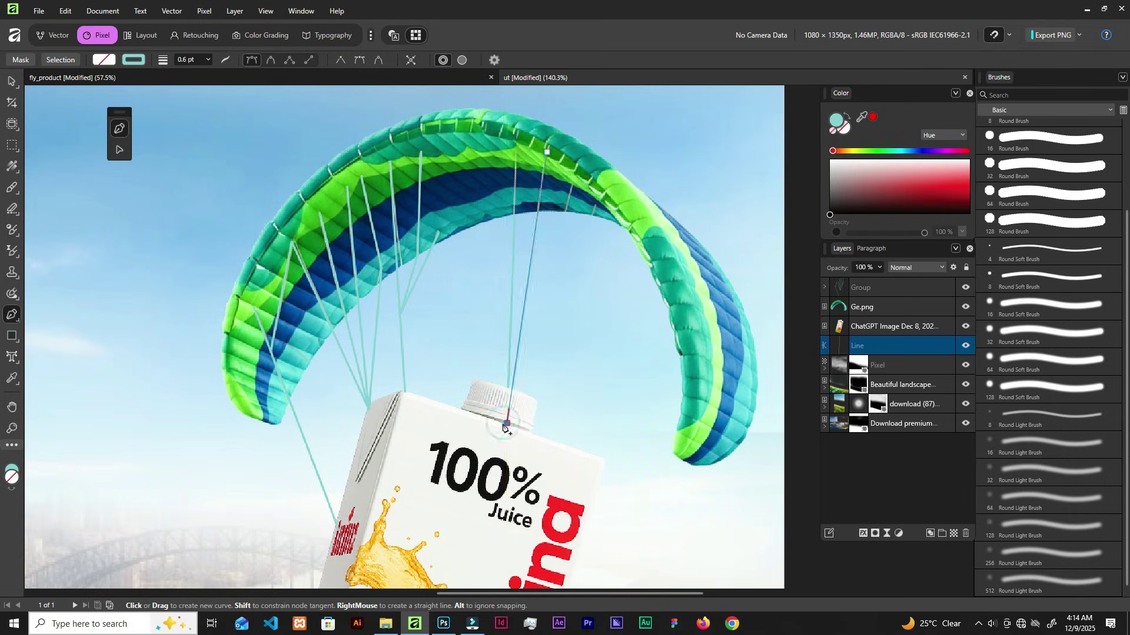
click(547, 152)
click(573, 183)
click(596, 204)
key(Escape)
click(498, 433)
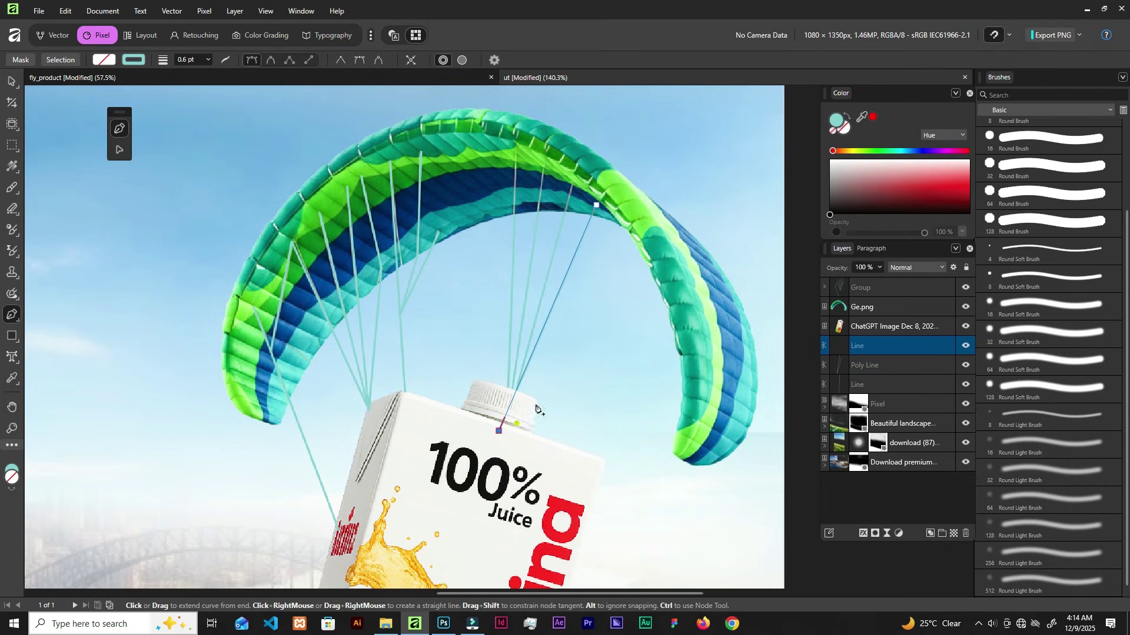
- Draw a cord from the carton's upper right corner to the canopy's right arm, plus two cords branching off it to higher points on that arm
key(Escape)
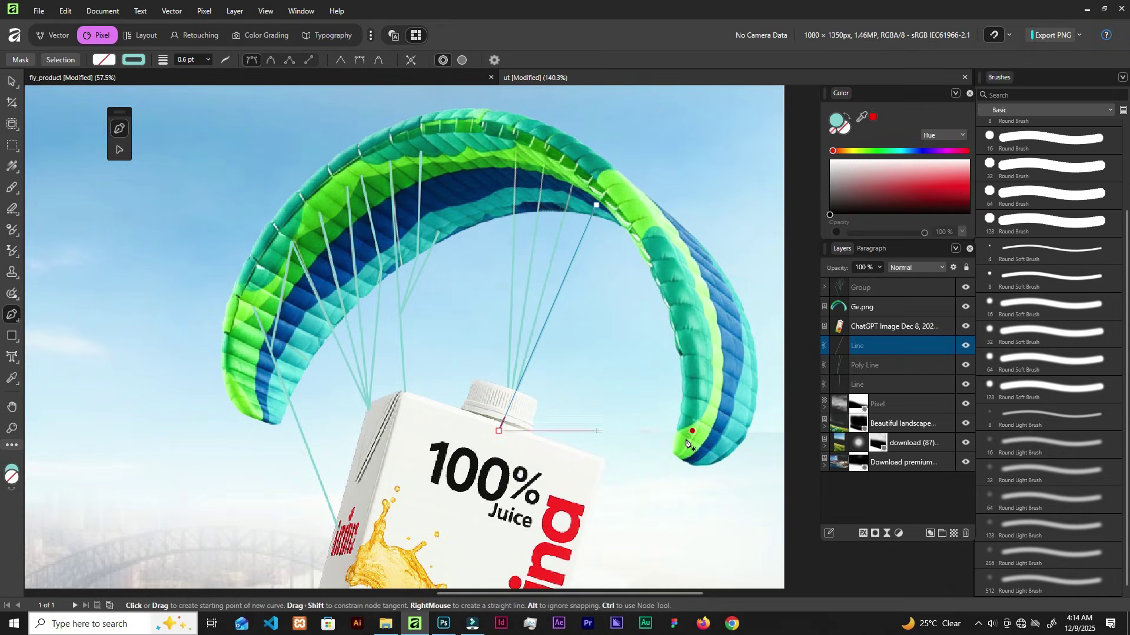
click(603, 460)
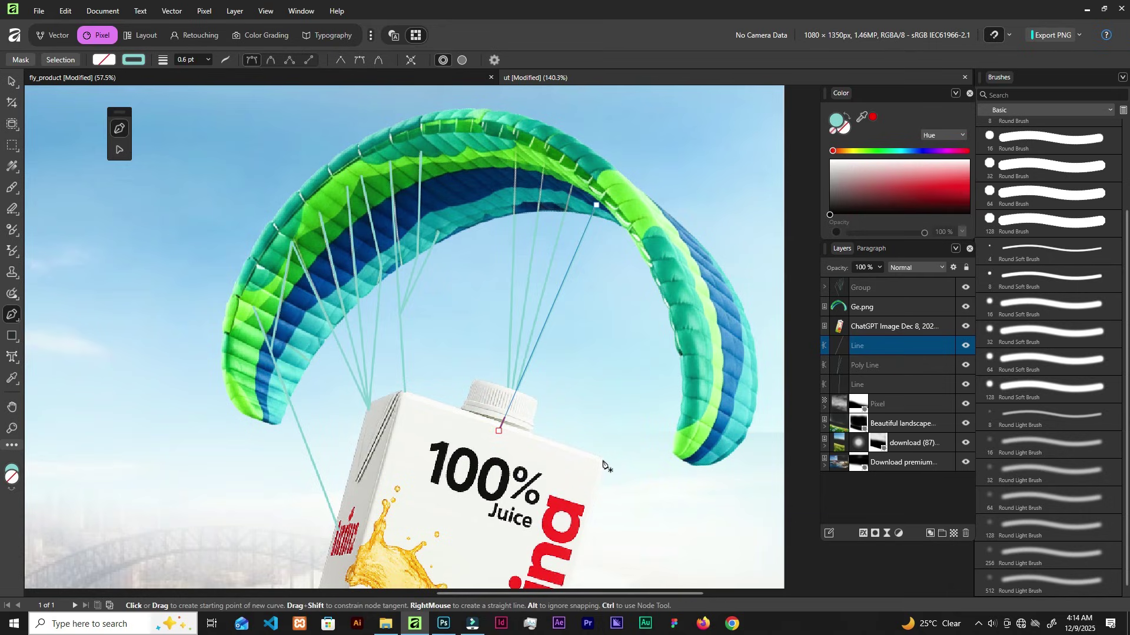
click(694, 384)
key(Escape)
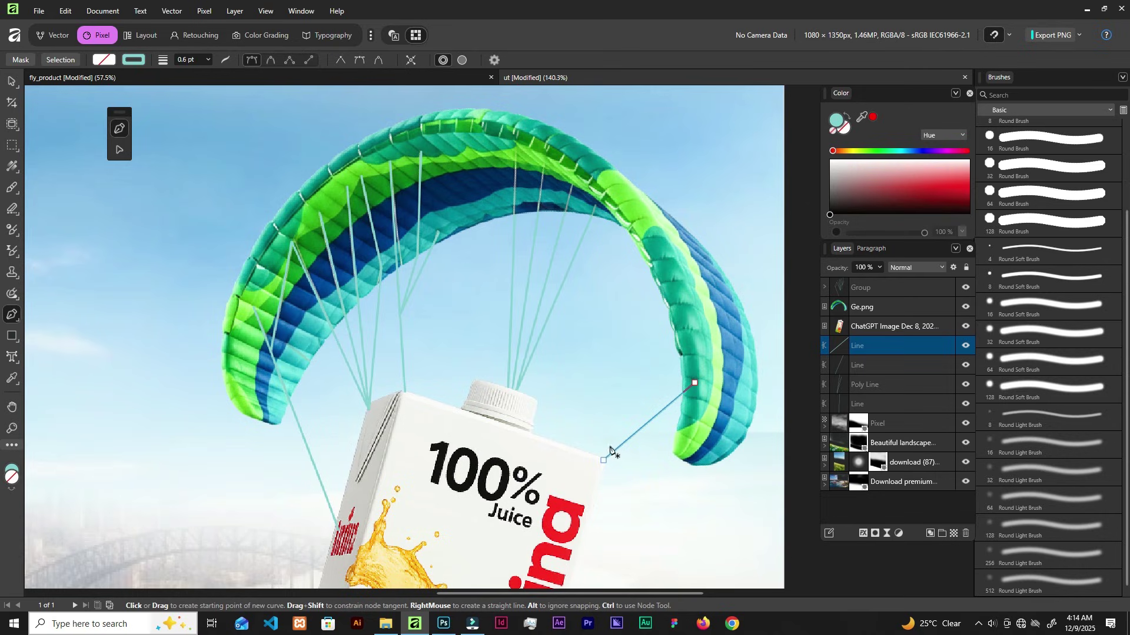
click(683, 324)
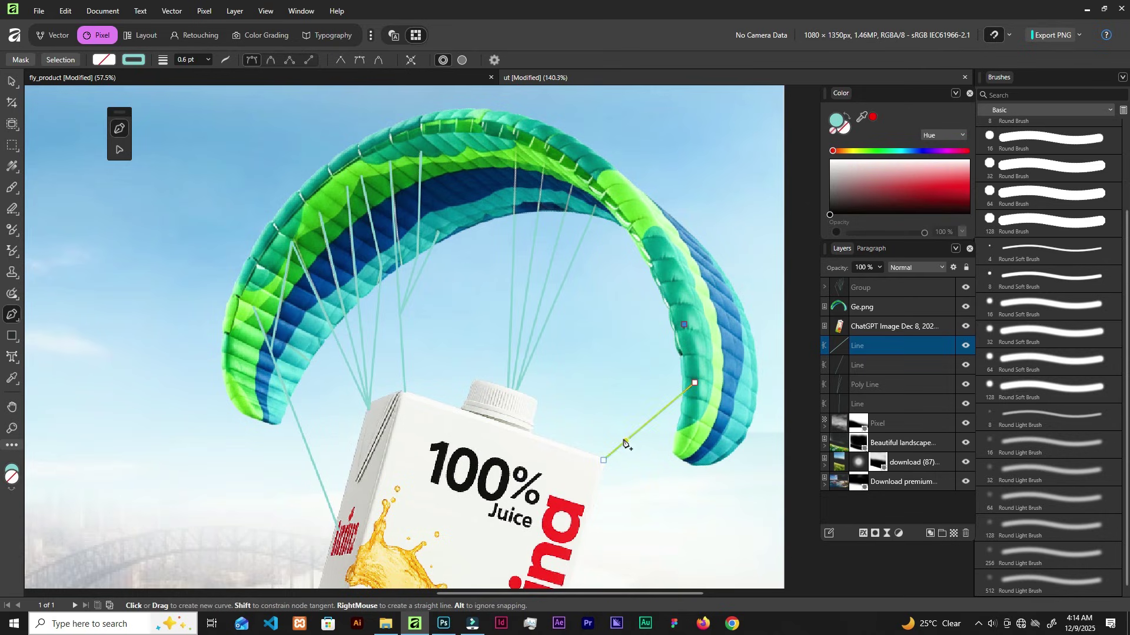
click(626, 441)
click(664, 289)
key(Escape)
- Draw two nearly parallel cords from the canopy's upper right inner edge to the carton's top edge, between the cap and the right corner
click(646, 254)
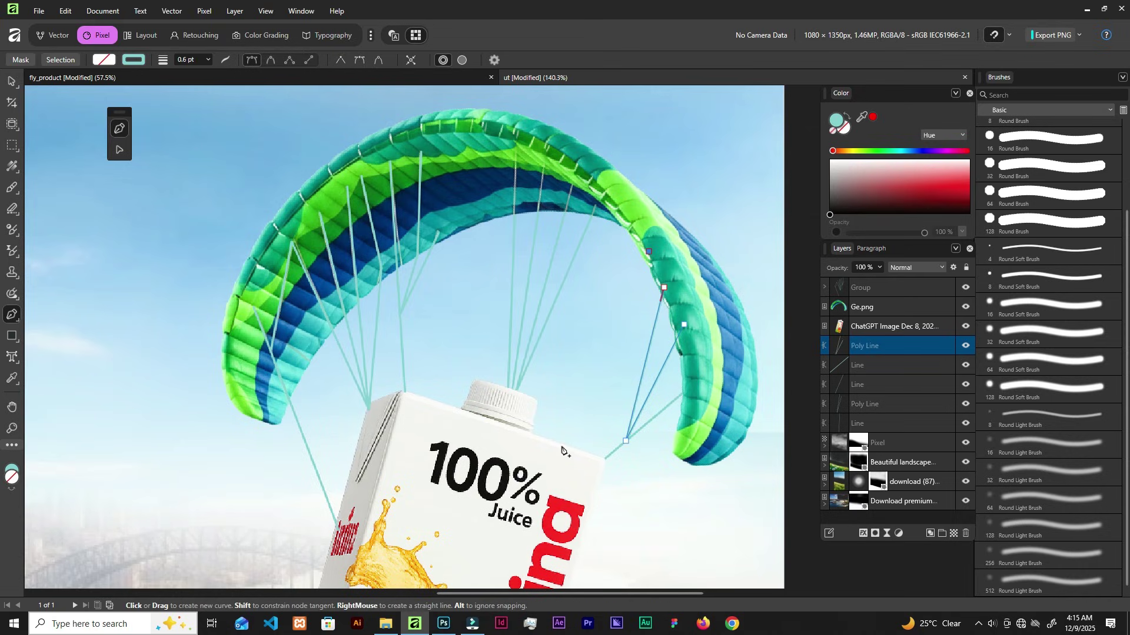
click(553, 460)
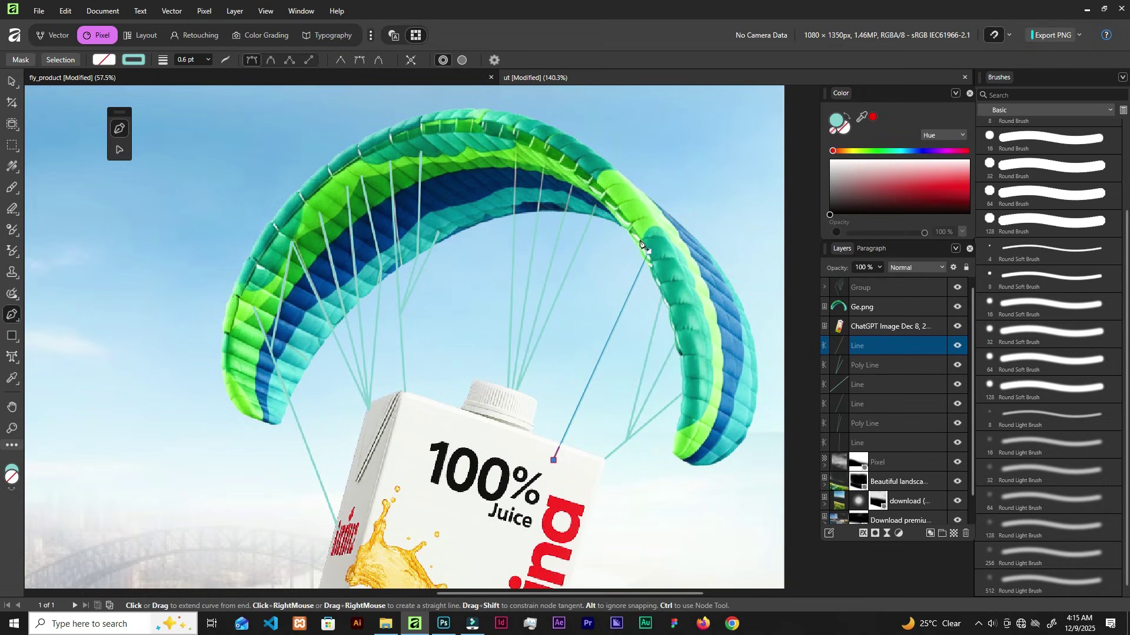
click(556, 452)
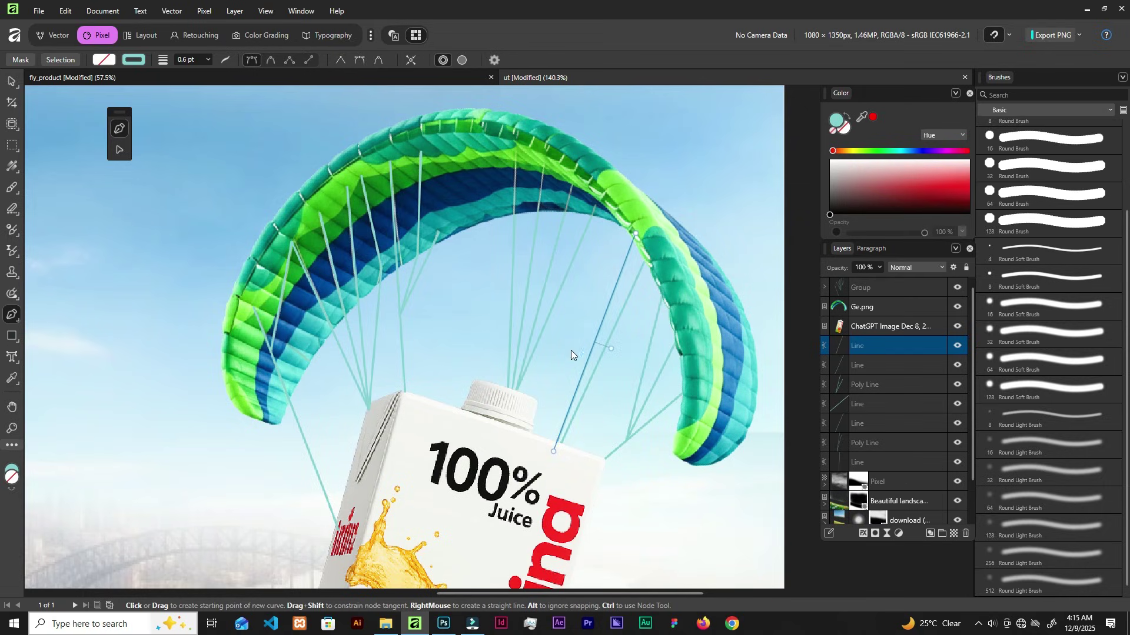
- Draw a cord from the canopy's lower right tip to behind the carton's right side, beside the Latina lettering
scroll(594, 308, up, 2)
click(707, 351)
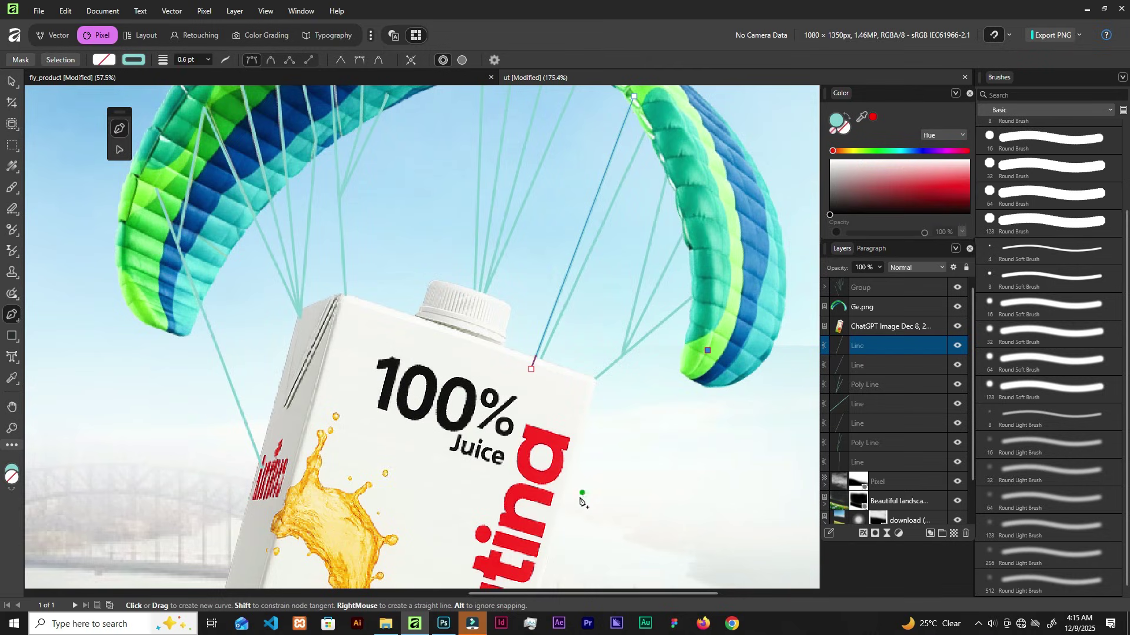
click(561, 535)
scroll(612, 496, down, 5)
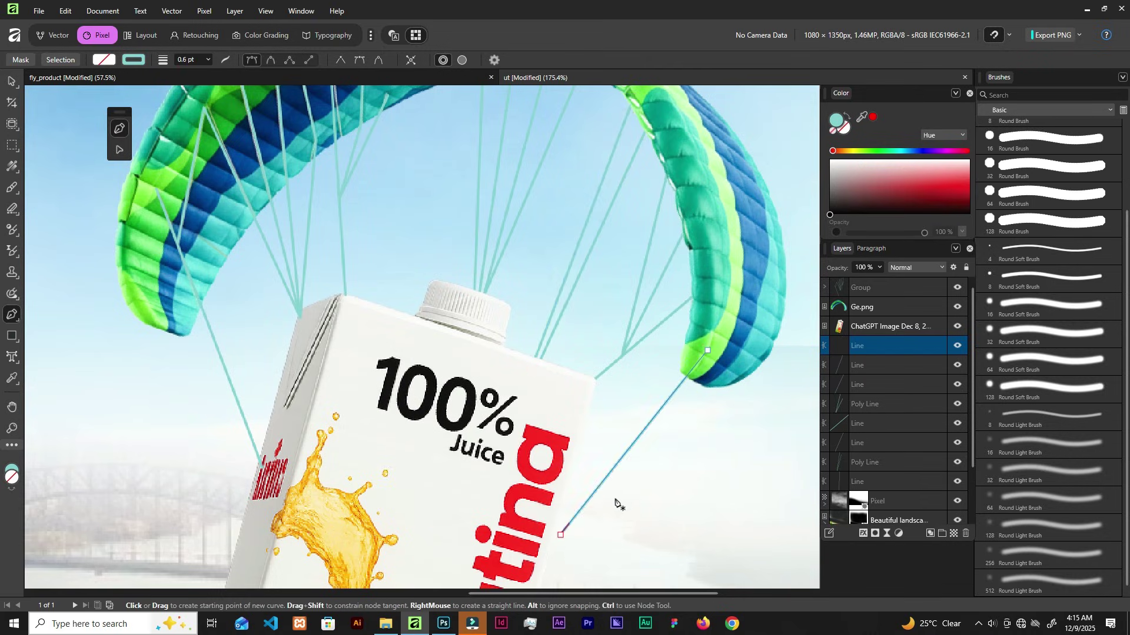
key(Escape)
scroll(622, 450, up, 3)
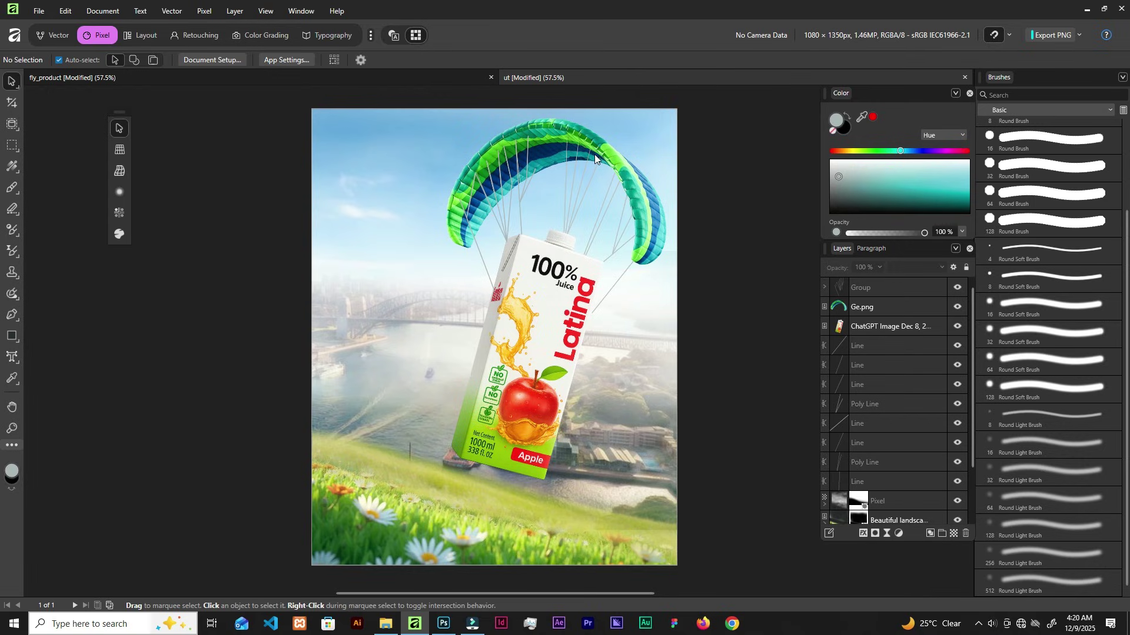
- Check the hex code of the current grey cord colour in the Color Chooser
click(835, 118)
click(838, 282)
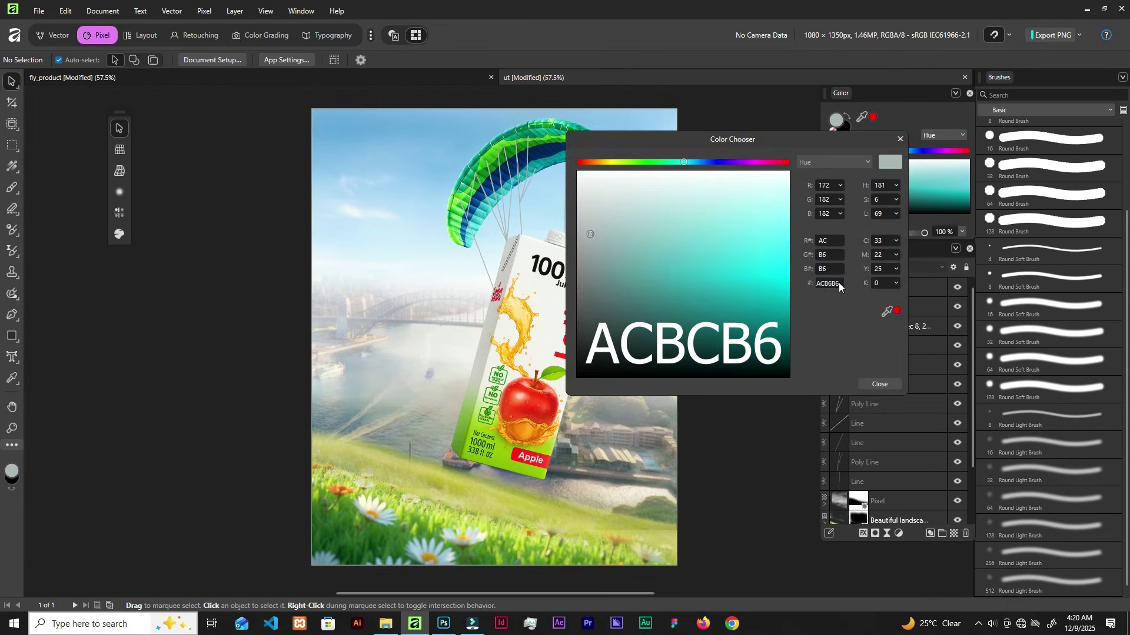
key(ctrl+a)
click(888, 383)
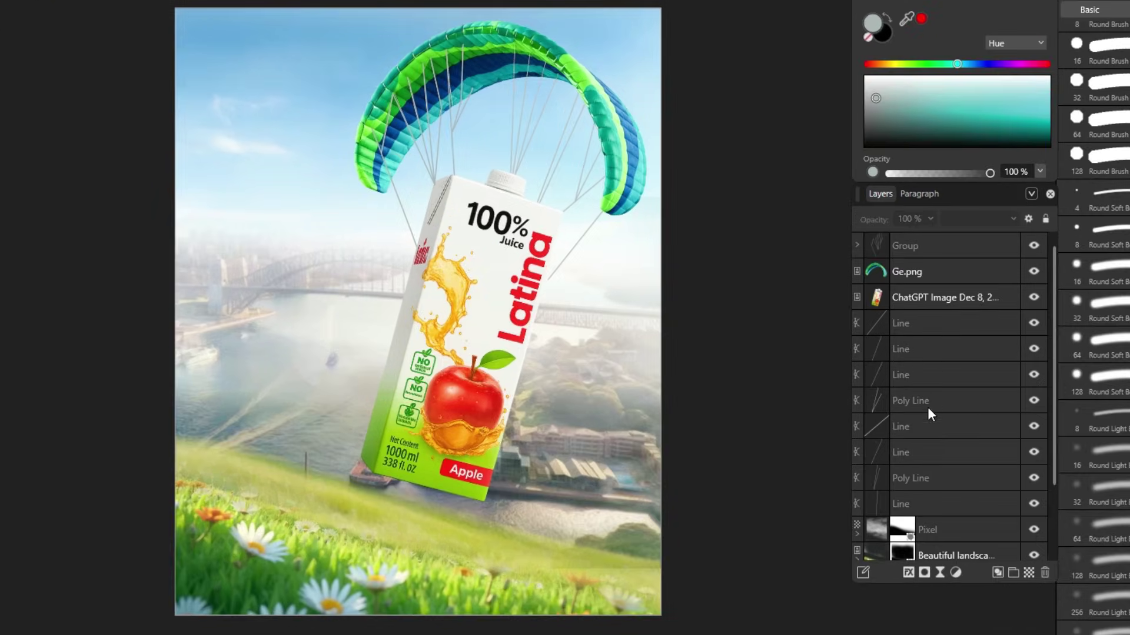
- Group all Line and Poly Line layers below the carton image, and combine both cord groups, the canopy and the carton into one group
click(876, 345)
shift+click(938, 503)
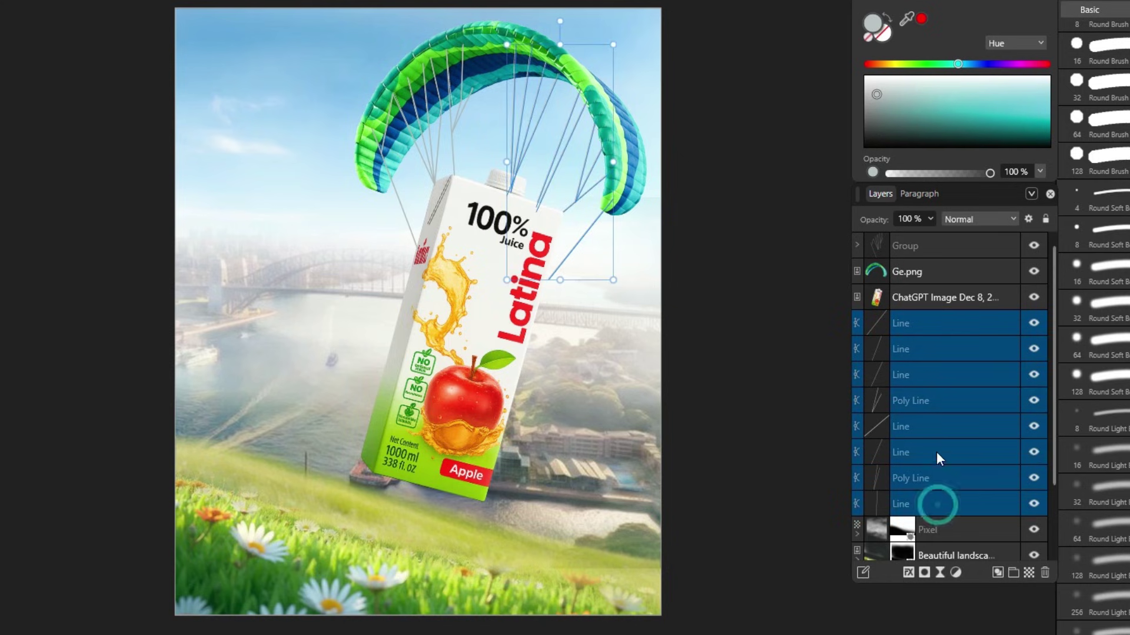
key(ctrl+g)
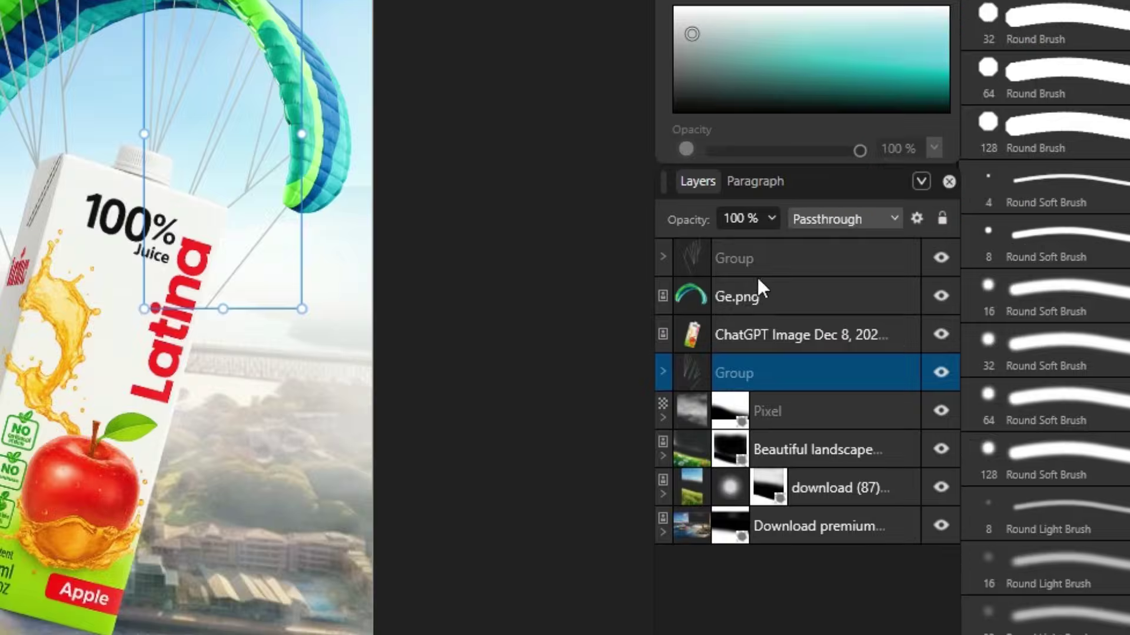
shift+click(805, 259)
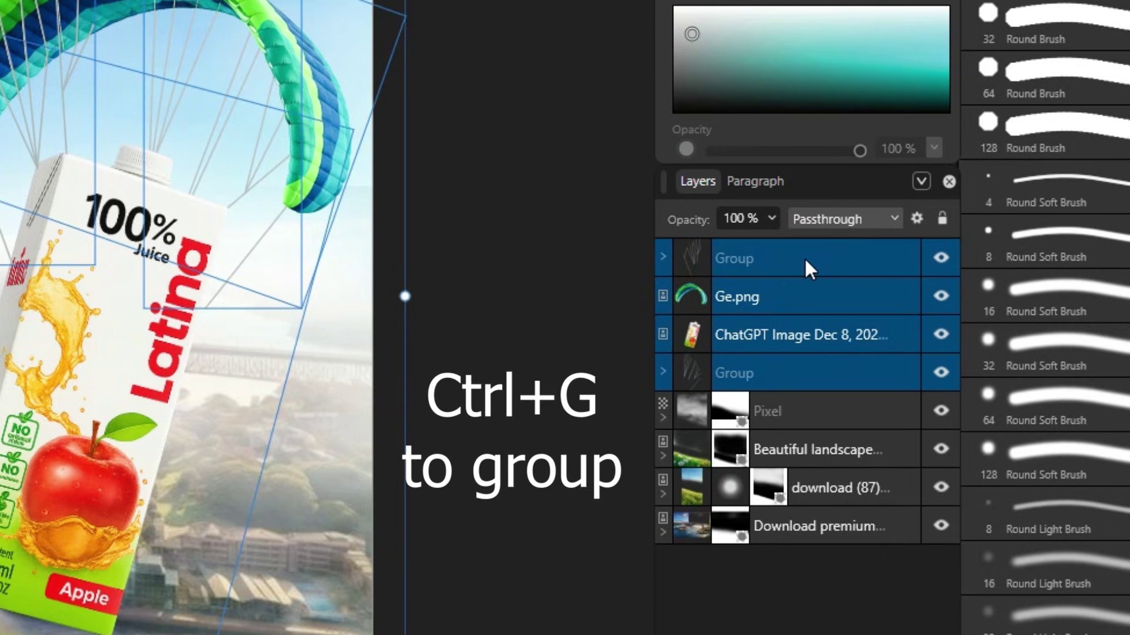
key(ctrl+g)
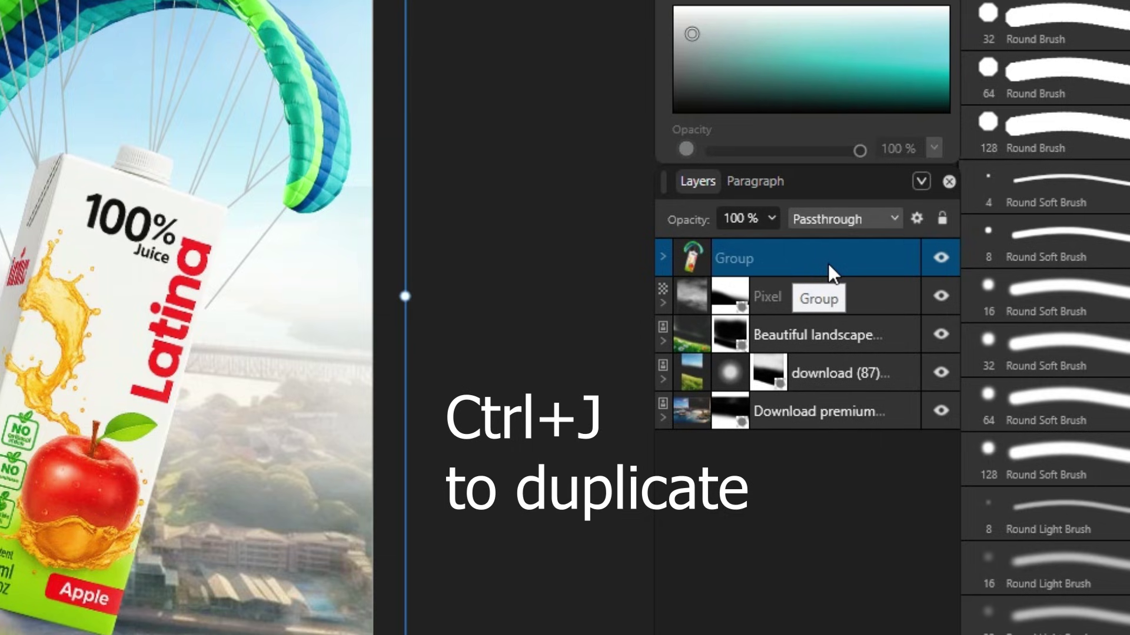
- Duplicate the paraglider-and-carton group and rasterize the upper copy
key(ctrl+j)
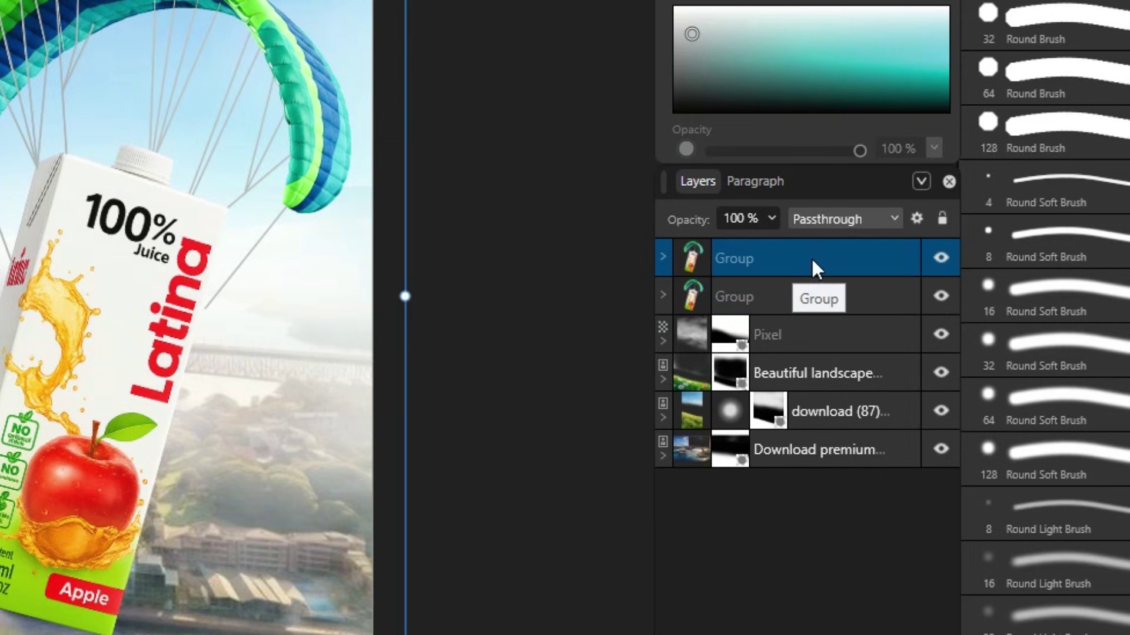
right_click(811, 258)
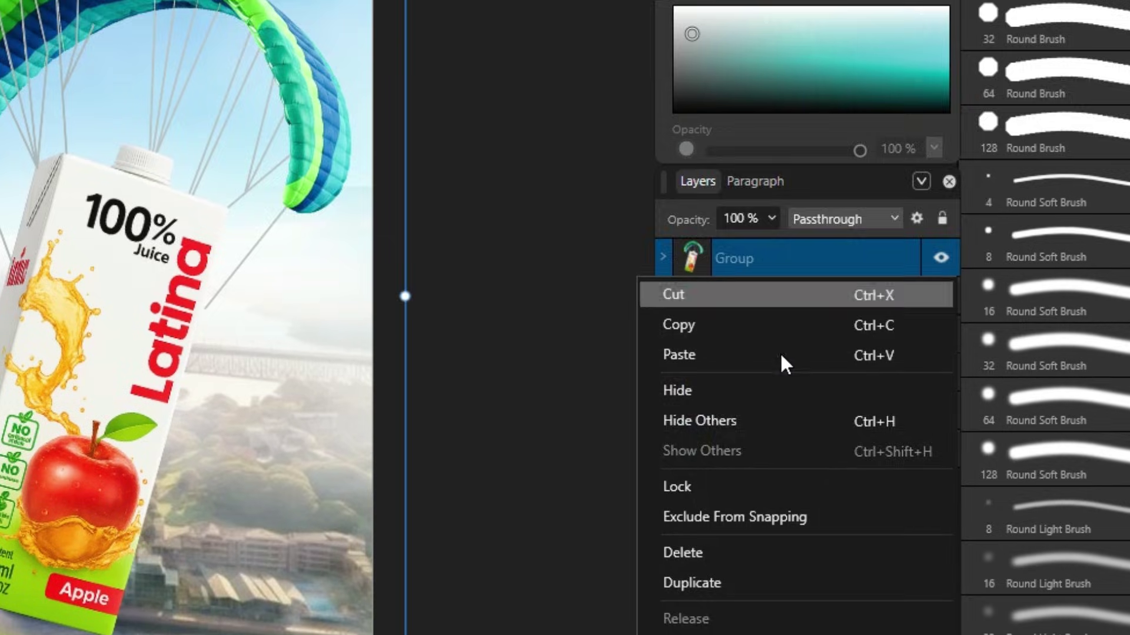
scroll(713, 546, down, 5)
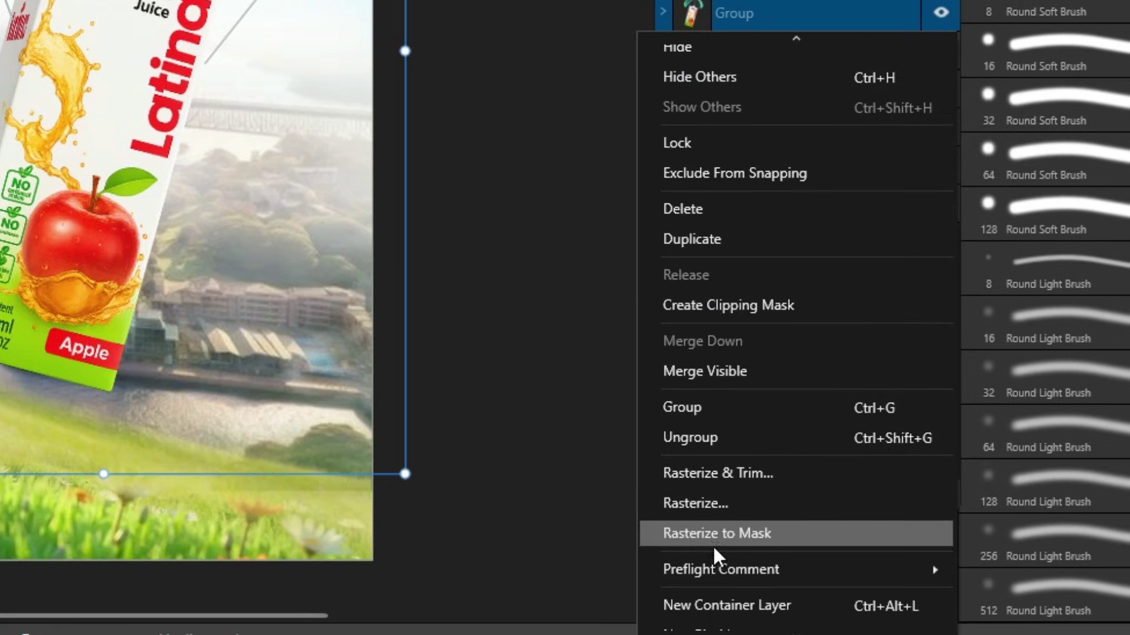
scroll(712, 538, down, 4)
scroll(709, 517, up, 5)
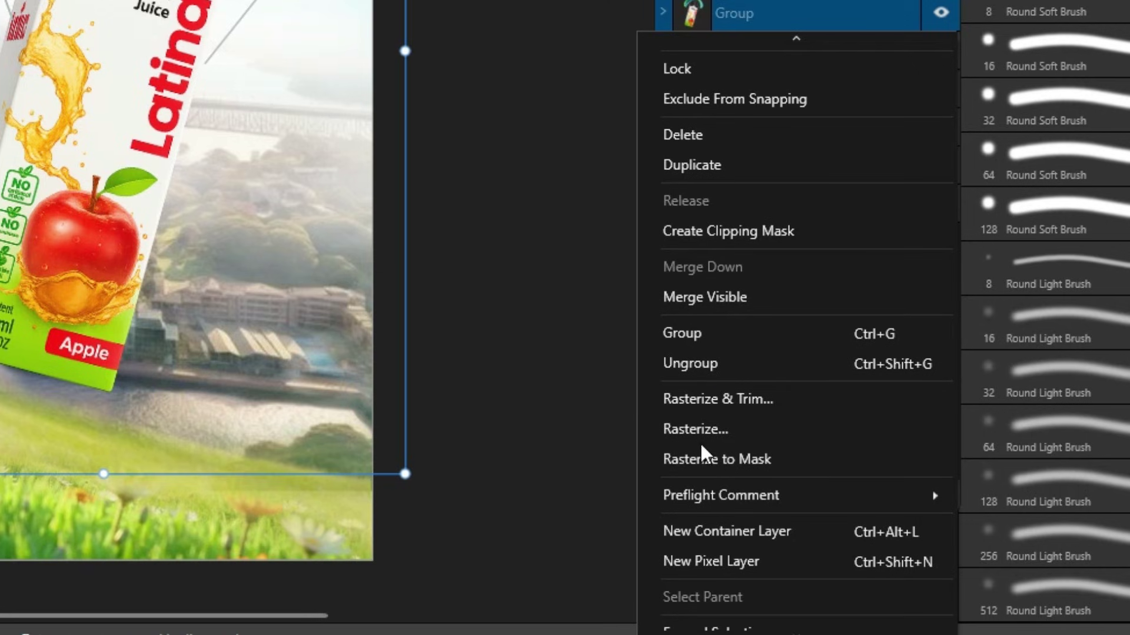
click(701, 432)
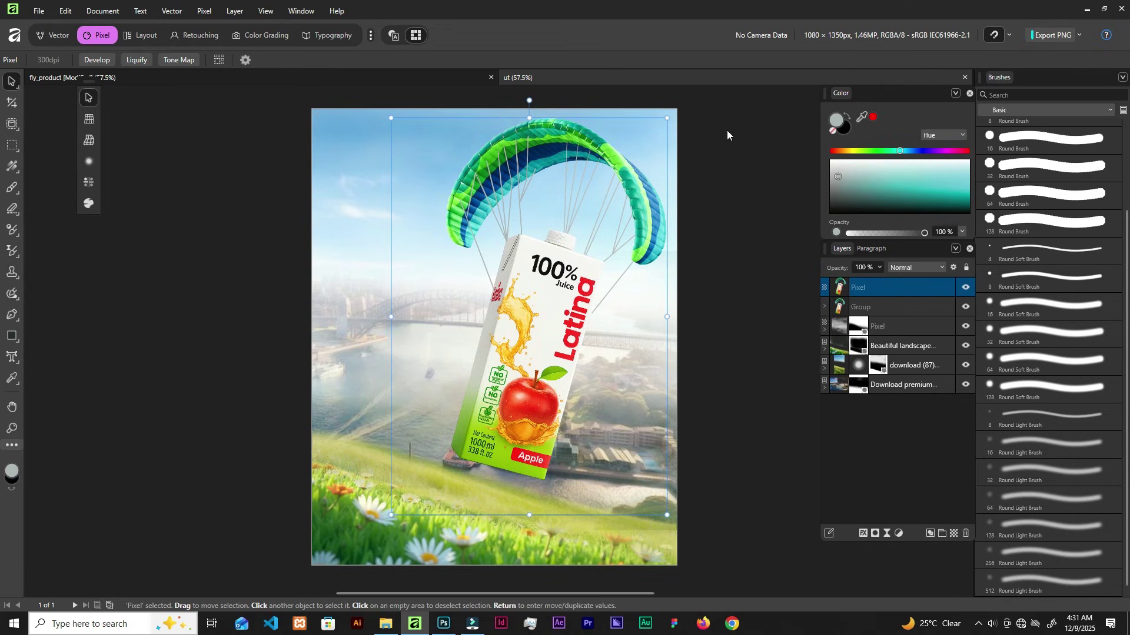
- Shrink the rasterized copy, tilt it slightly clockwise and place it in the sky to the left of the main carton
drag(671, 121, 445, 316)
drag(448, 424, 411, 271)
mouse_move(465, 167)
mouse_down()
mouse_move(479, 174)
mouse_move(464, 162)
mouse_up()
mouse_move(347, 294)
mouse_down()
mouse_move(371, 283)
mouse_move(354, 287)
mouse_up()
drag(353, 287, 349, 291)
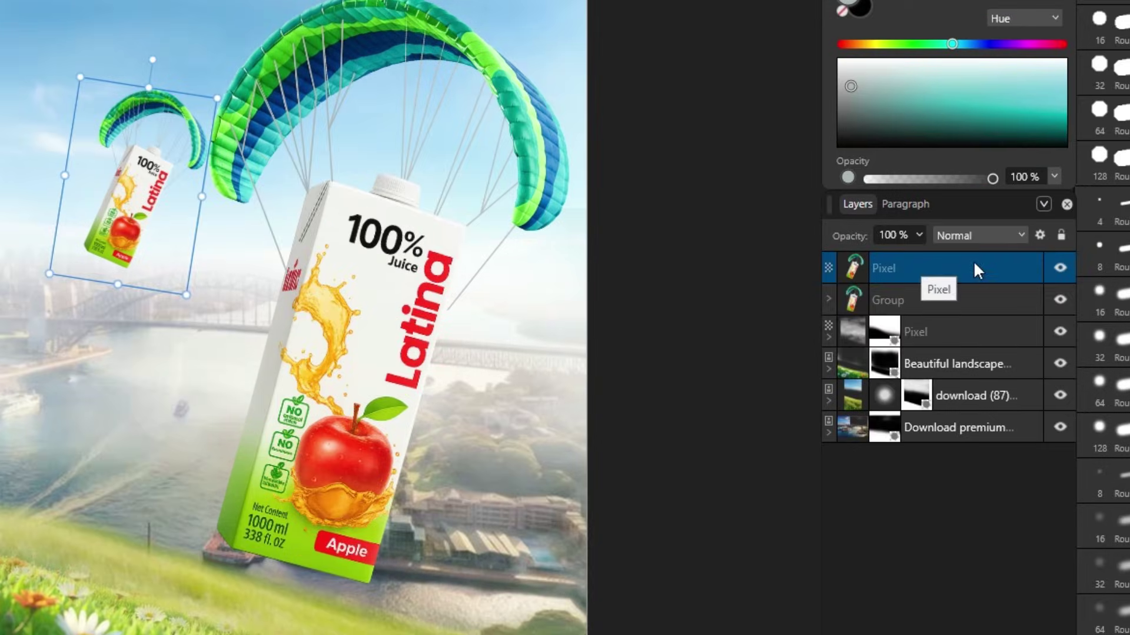
- Stack the small copy between the masked Pixel mist layer and the Beautiful landscape layer, and apply a slight live Gaussian Blur to it
drag(973, 264, 973, 351)
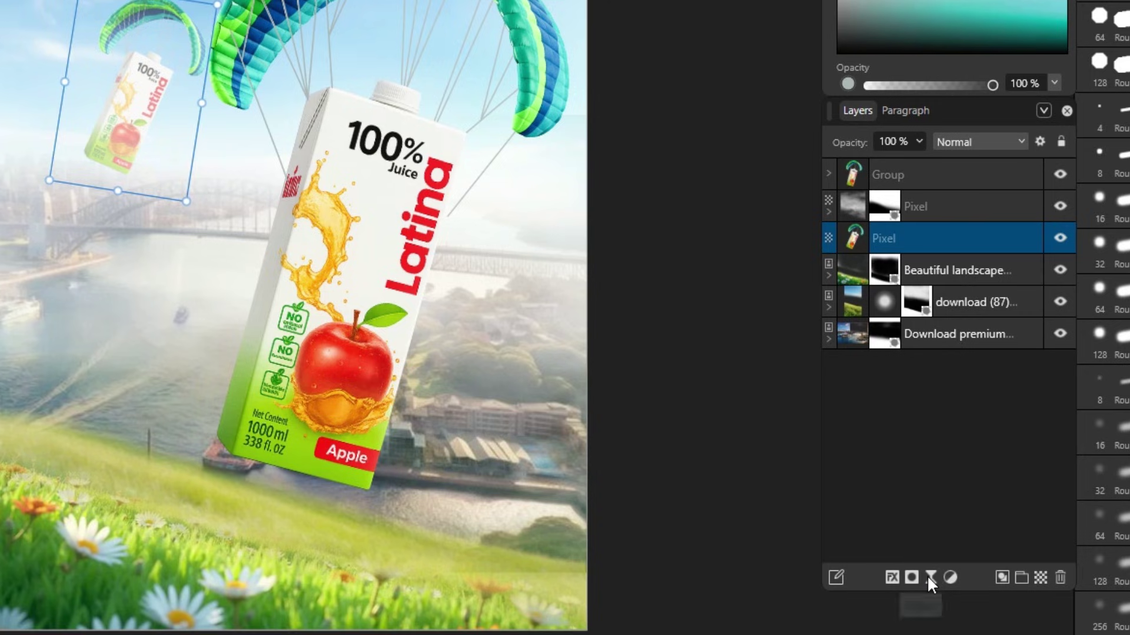
click(927, 574)
click(780, 48)
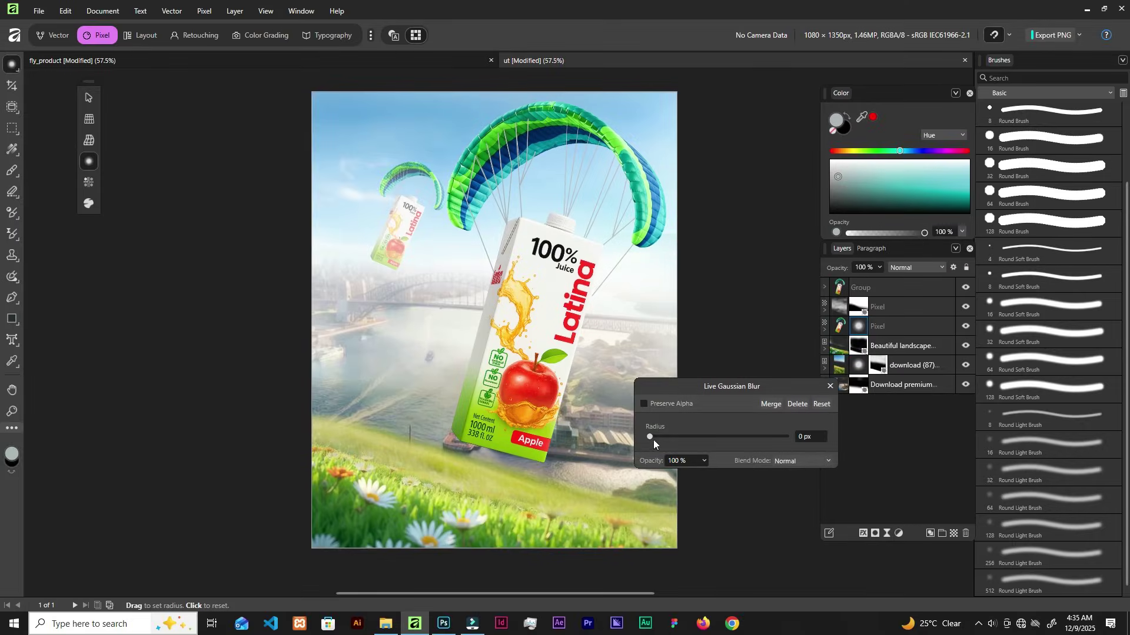
drag(653, 439, 653, 438)
click(831, 387)
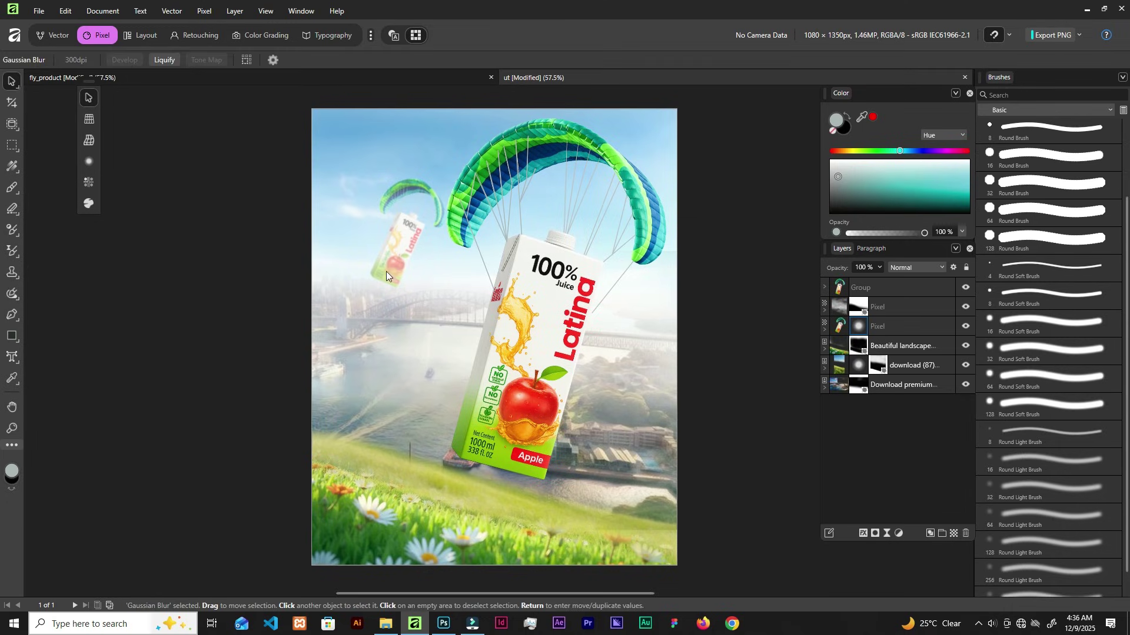
- Duplicate the blurred small carton and place the copy to the right of the main carton's base, slightly smaller and nearly upright
click(386, 271)
click(890, 325)
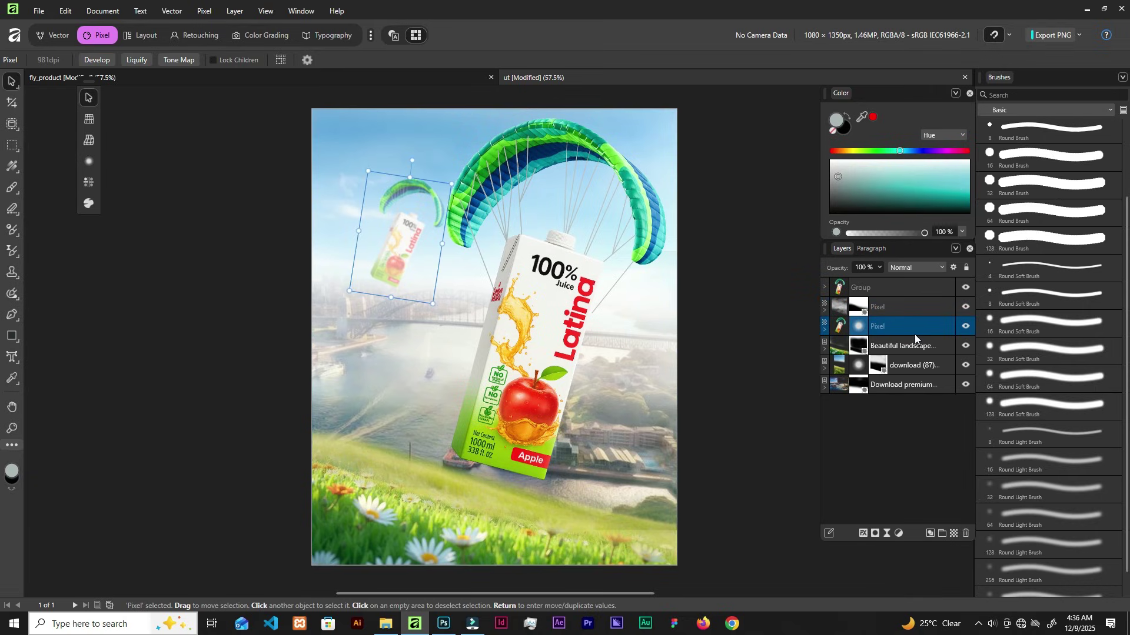
key(ctrl+j)
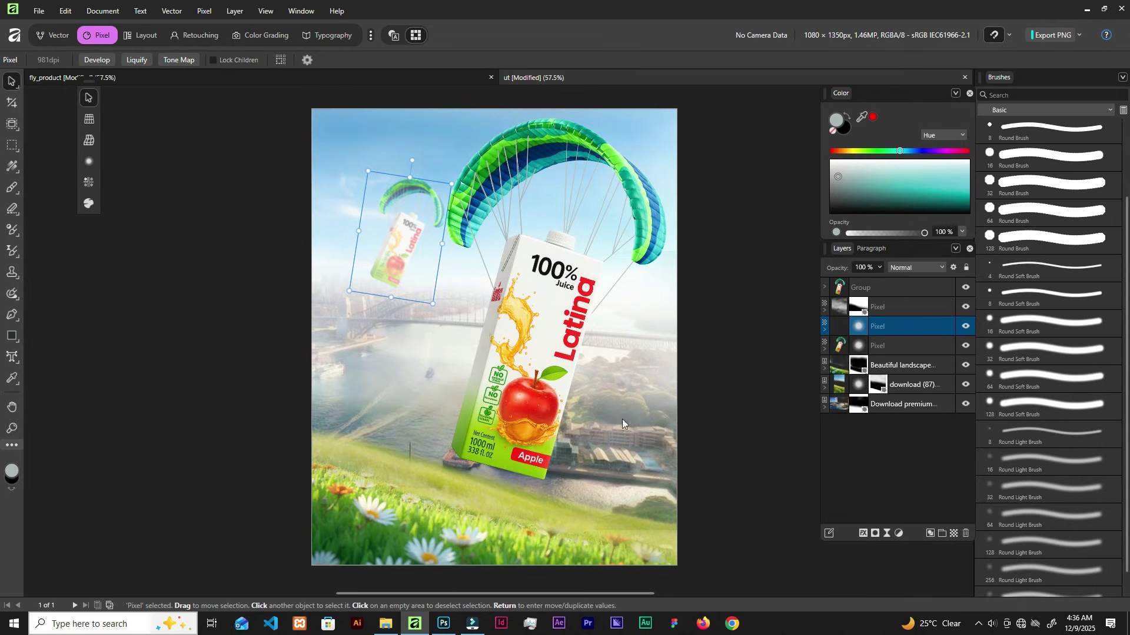
drag(401, 244, 635, 440)
drag(686, 370, 706, 328)
drag(596, 488, 598, 481)
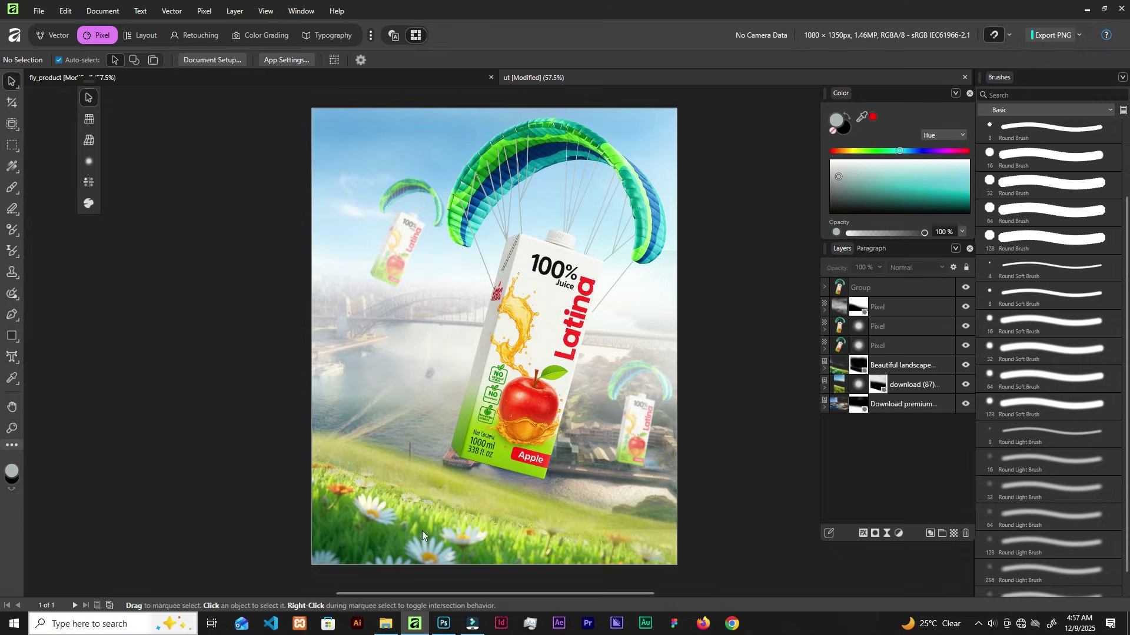
- Switch to File Explorer and examine the apple branch, plant, grass and vine images in New folder as decoration for the flyer
click(385, 623)
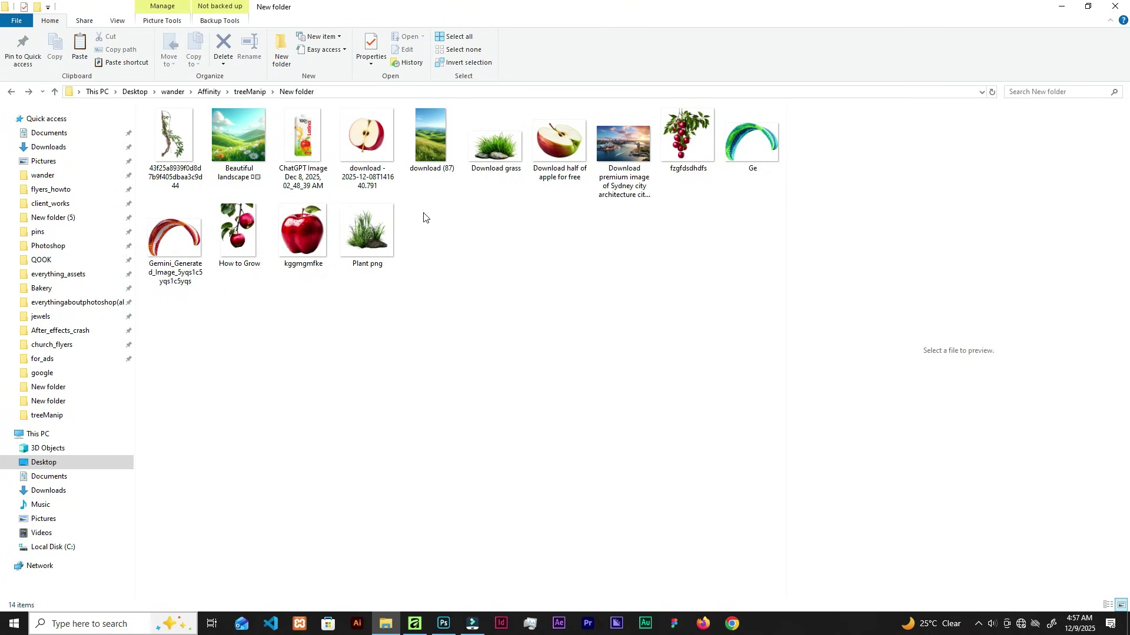
click(251, 235)
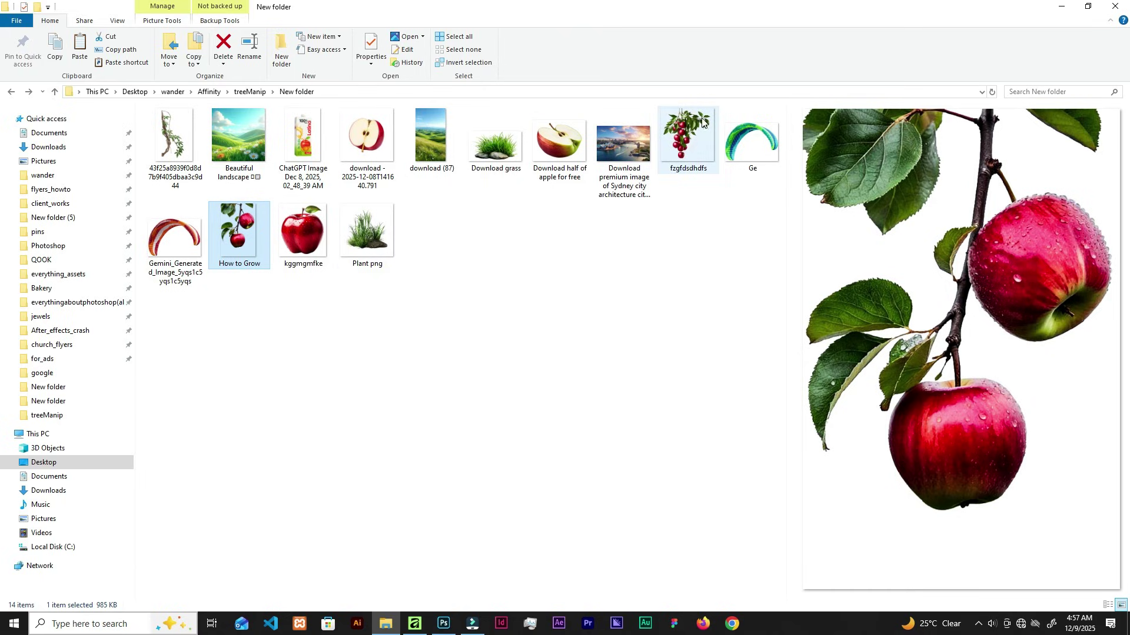
click(690, 135)
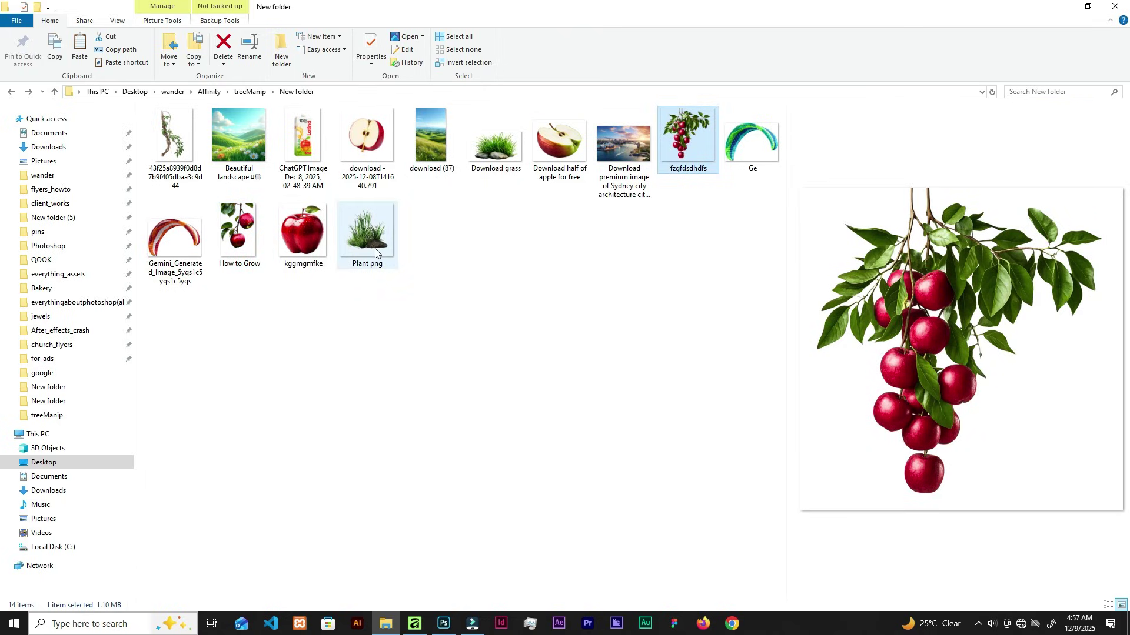
click(423, 626)
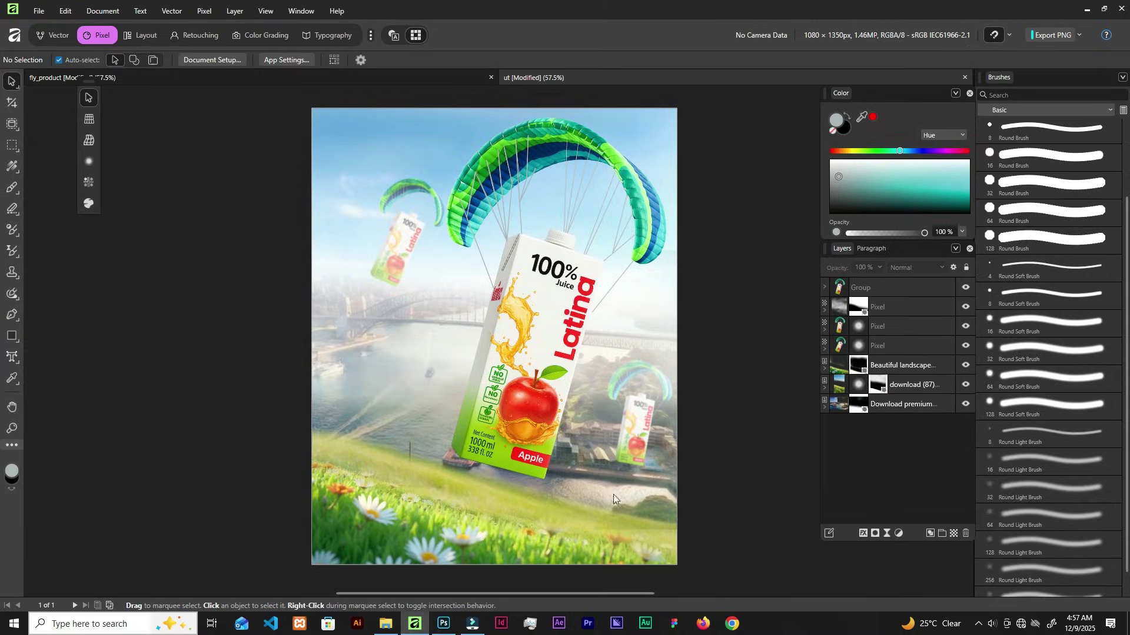
click(385, 625)
click(370, 238)
click(503, 151)
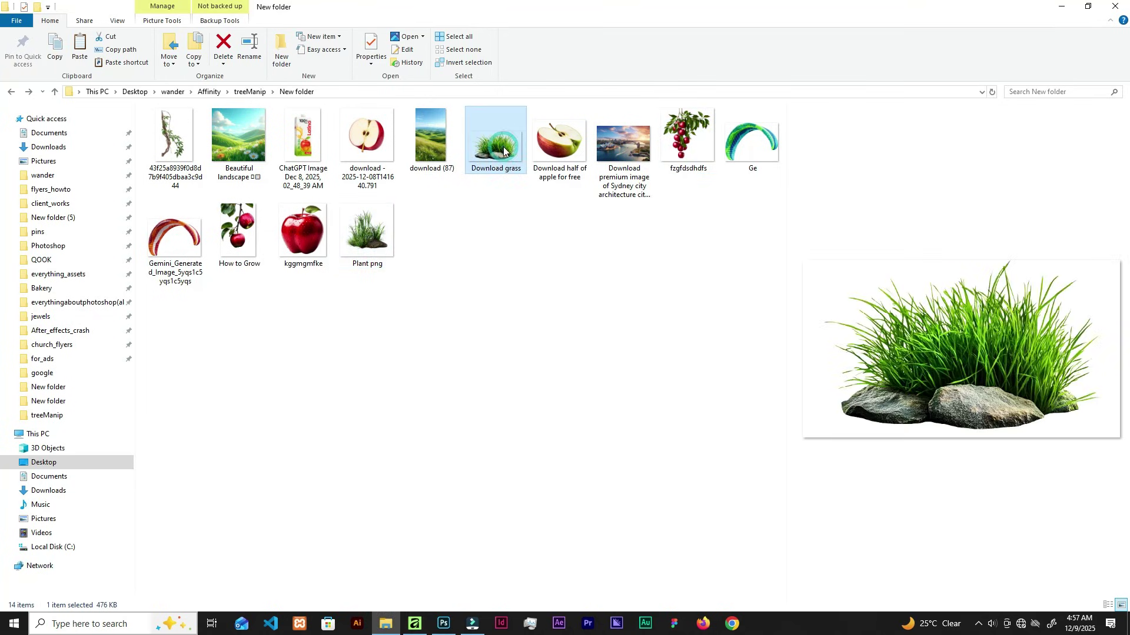
click(183, 154)
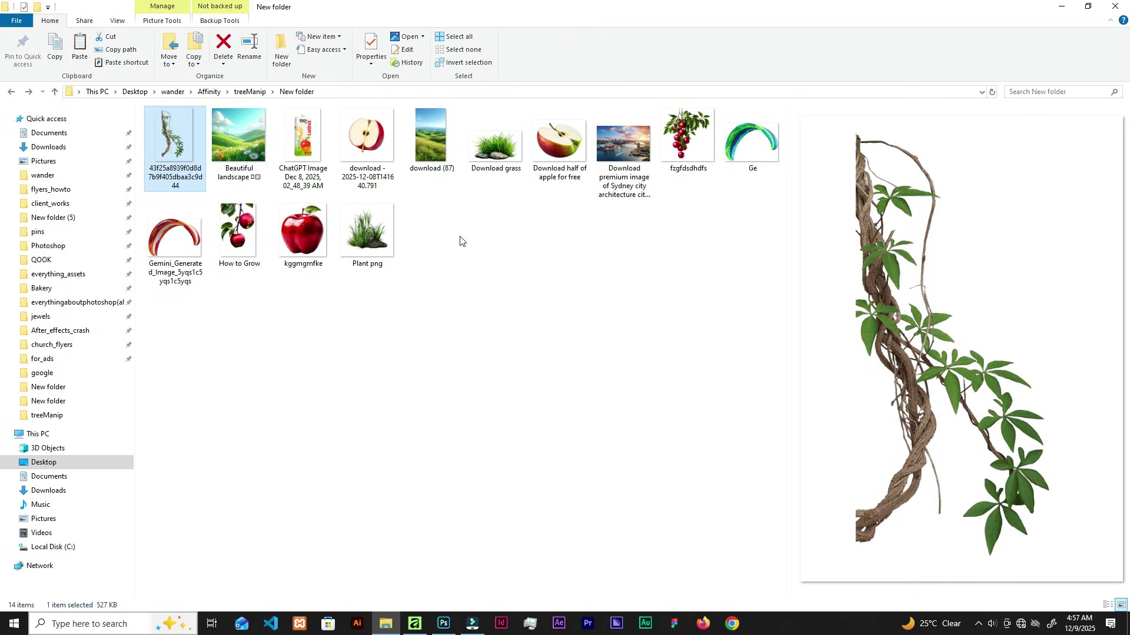
click(713, 148)
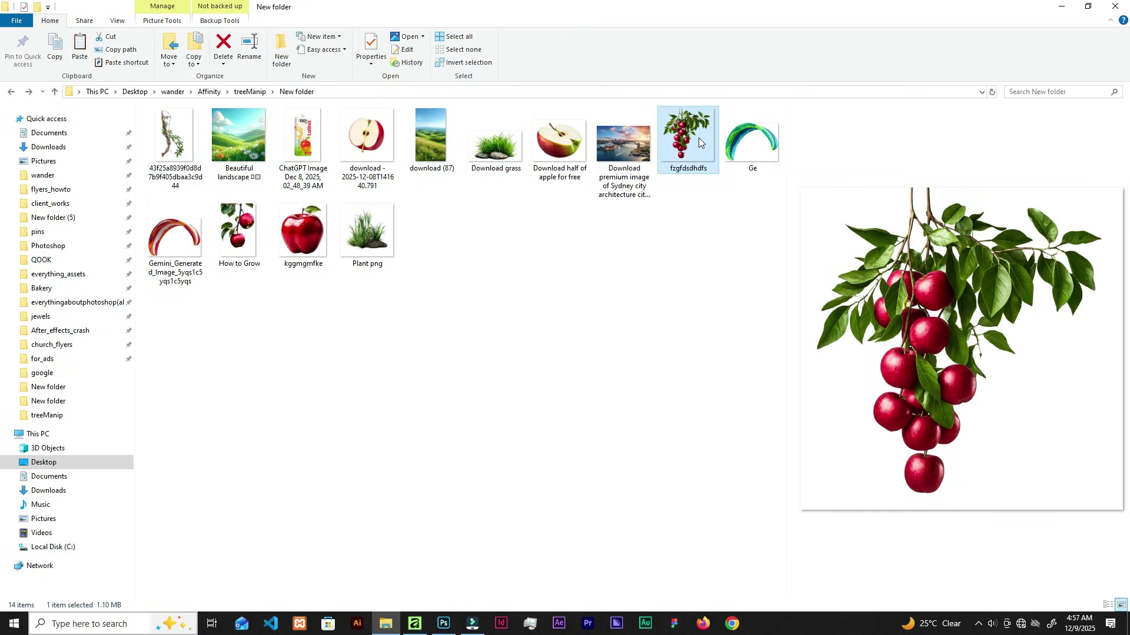
- Return to Affinity, duplicate the small carton in the sky and place a smaller copy, tilted slightly counterclockwise, over the water left of the main carton
click(415, 624)
click(909, 353)
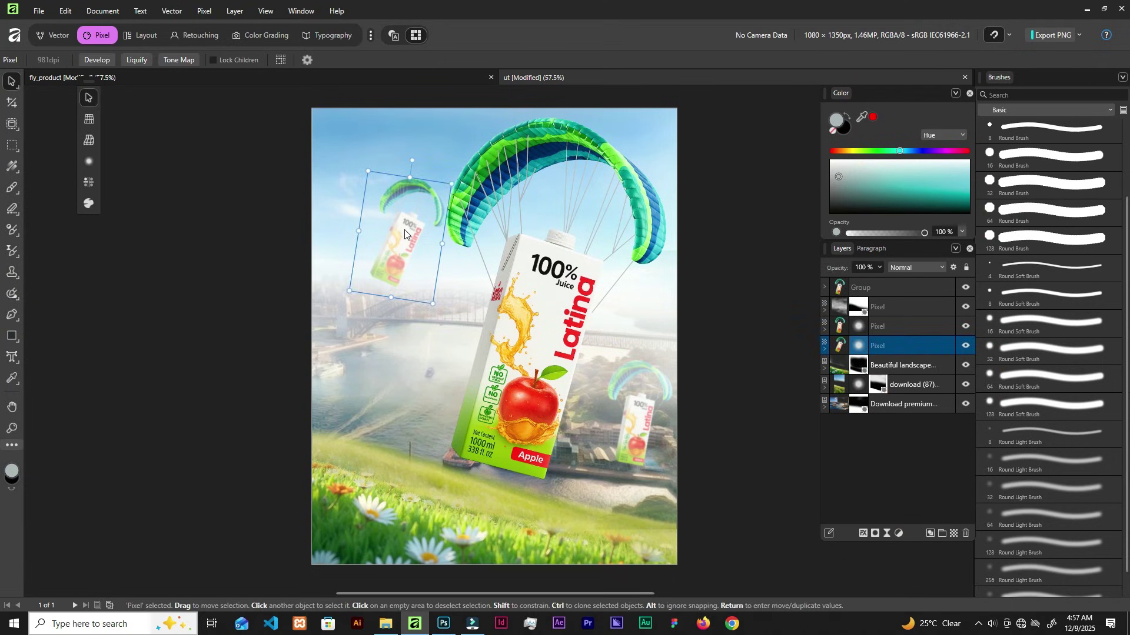
key(ctrl+j)
drag(405, 231, 430, 371)
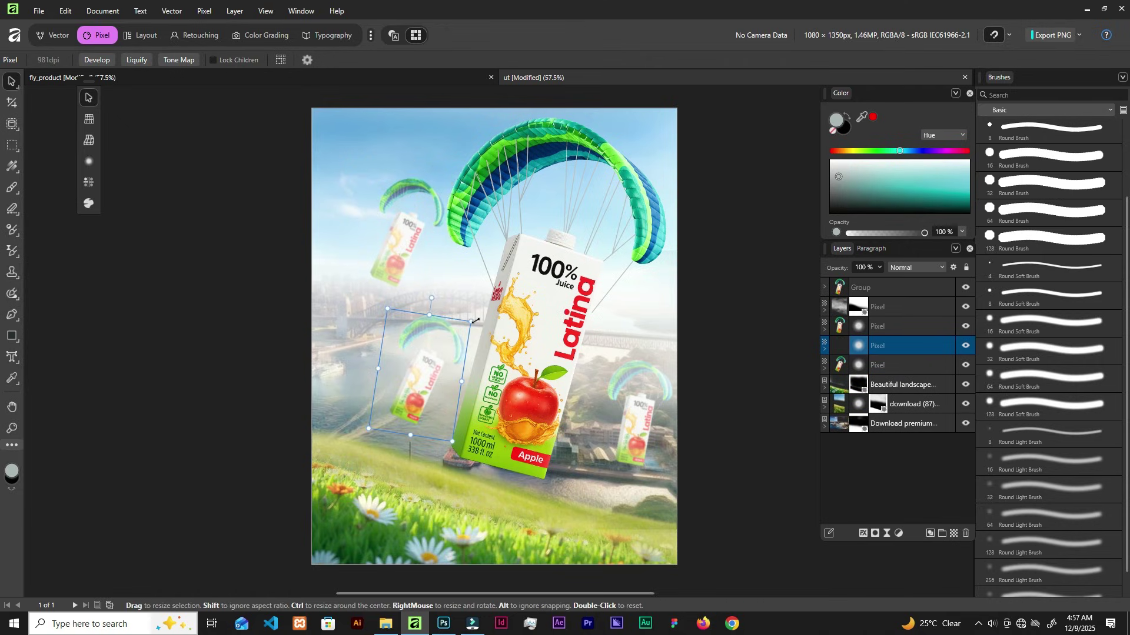
drag(477, 322, 470, 286)
drag(431, 434, 420, 379)
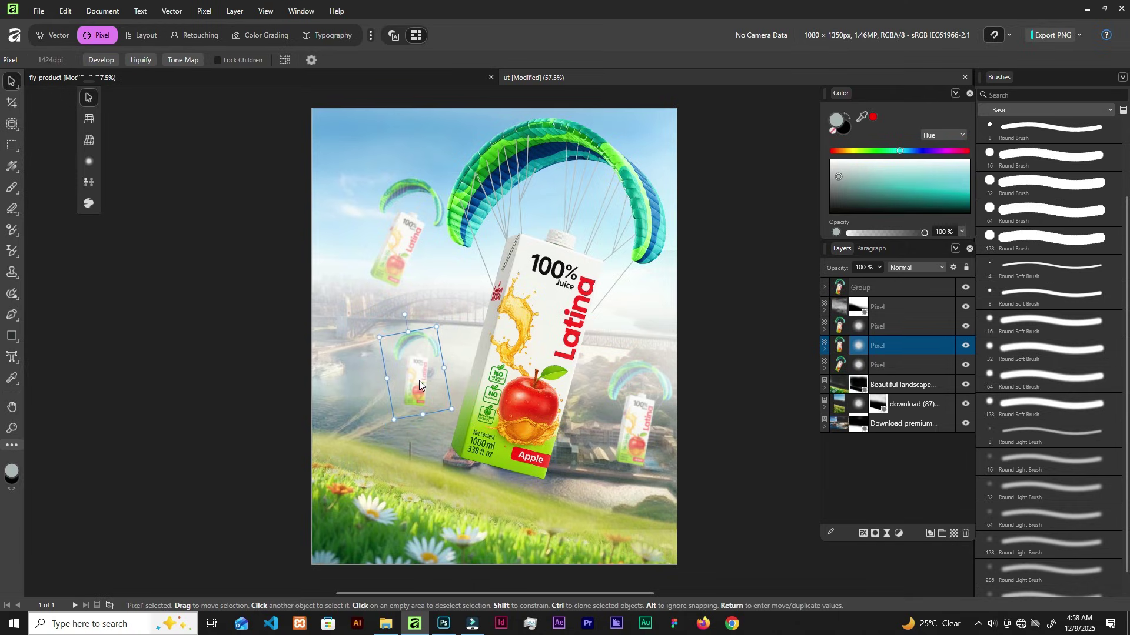
- Place the fzgfdsdhdfs apple branch image above the Group layer, hanging into the flyer's upper-left corner and partly off the canvas
click(890, 288)
click(385, 624)
drag(688, 138, 396, 427)
drag(480, 591, 369, 151)
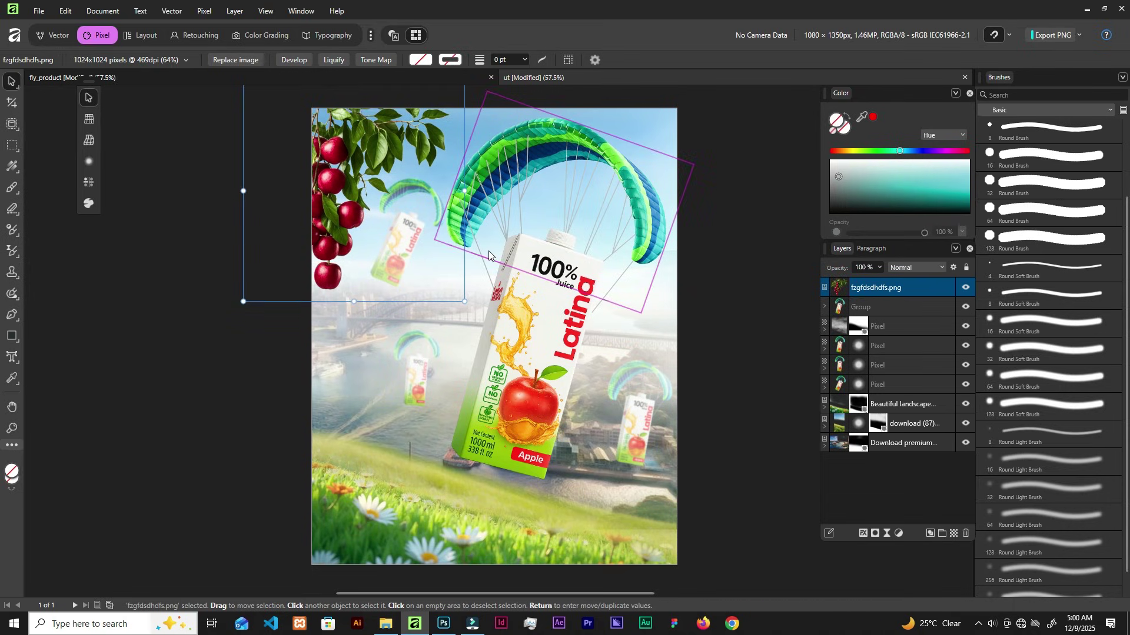
- Apply a live Gaussian Blur with a 2.1 px radius to the apple branch and enlarge it slightly in the flyer's upper-left corner
click(887, 534)
click(794, 13)
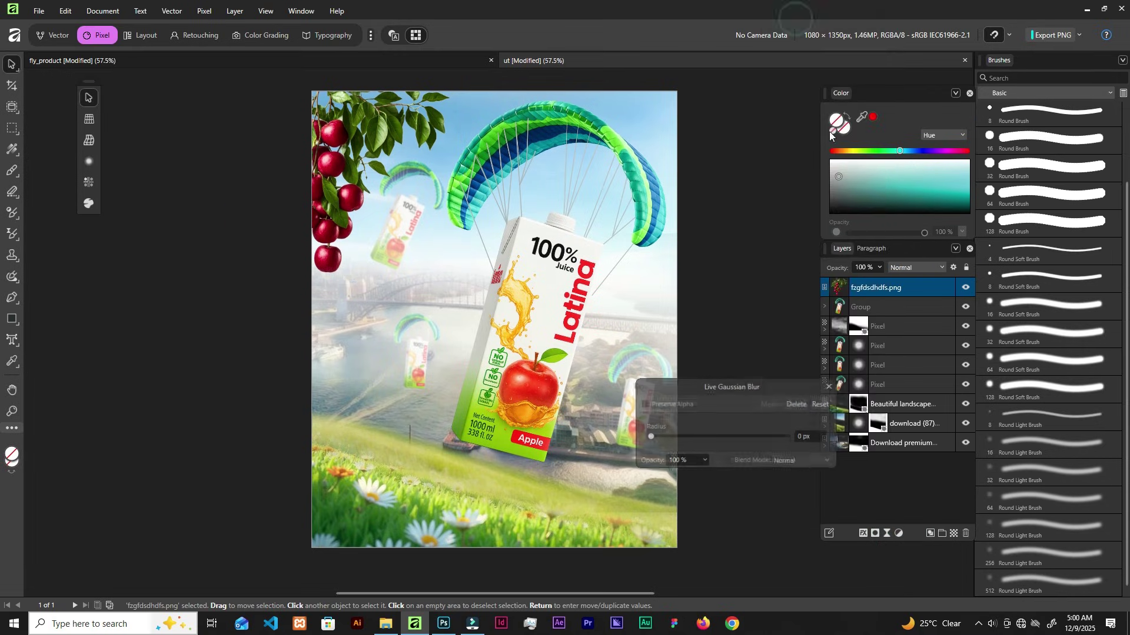
drag(652, 436, 684, 447)
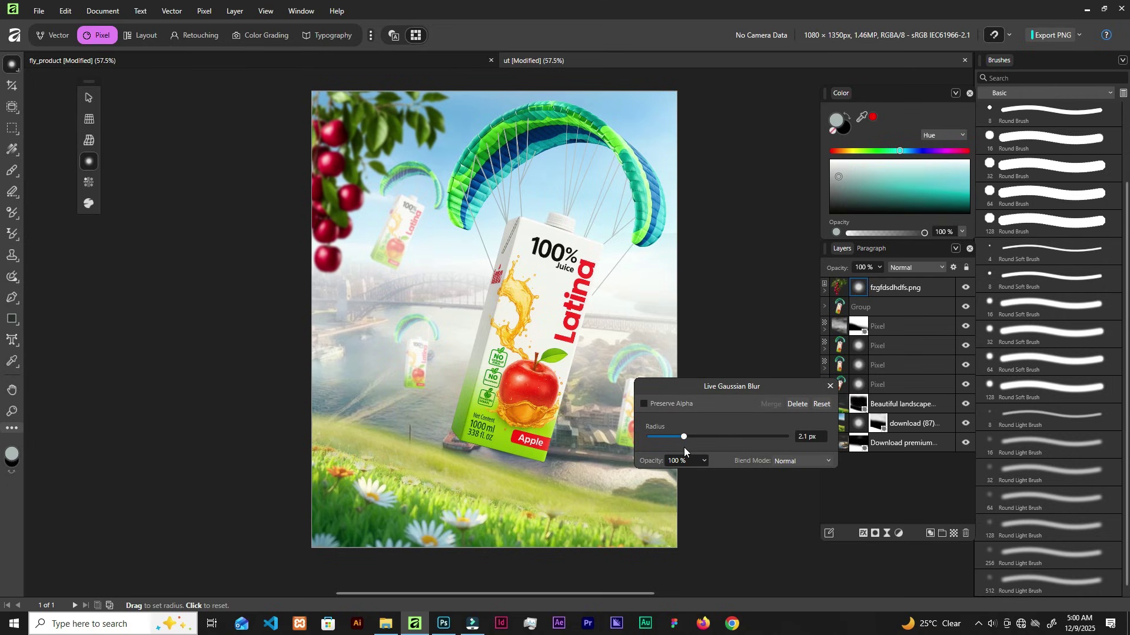
click(831, 386)
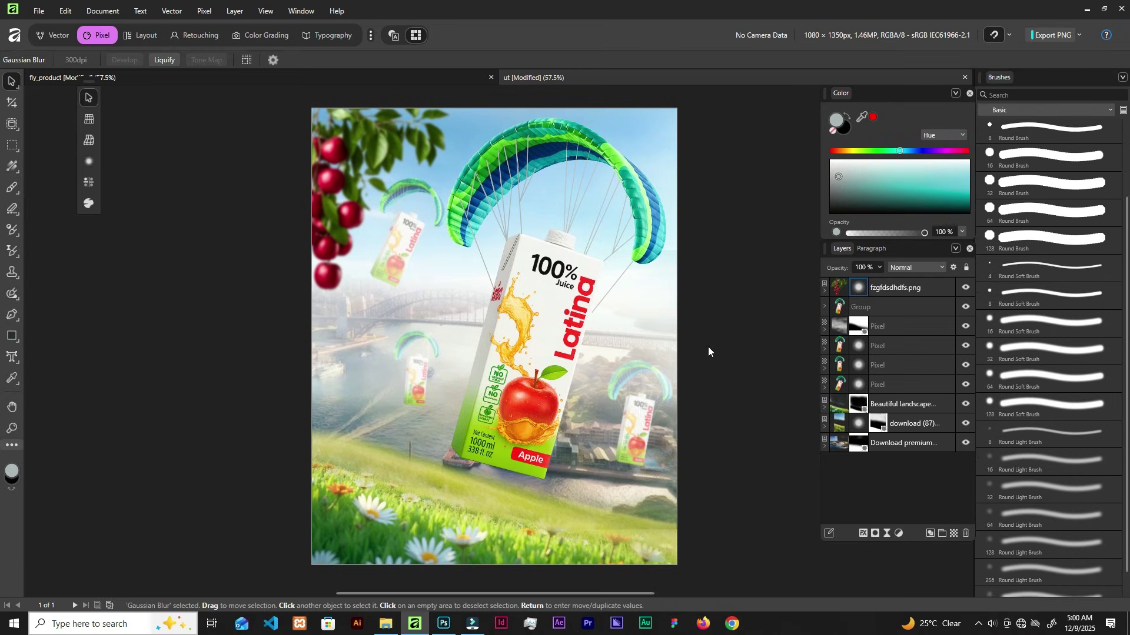
click(330, 193)
drag(462, 297, 477, 314)
drag(250, 318, 325, 235)
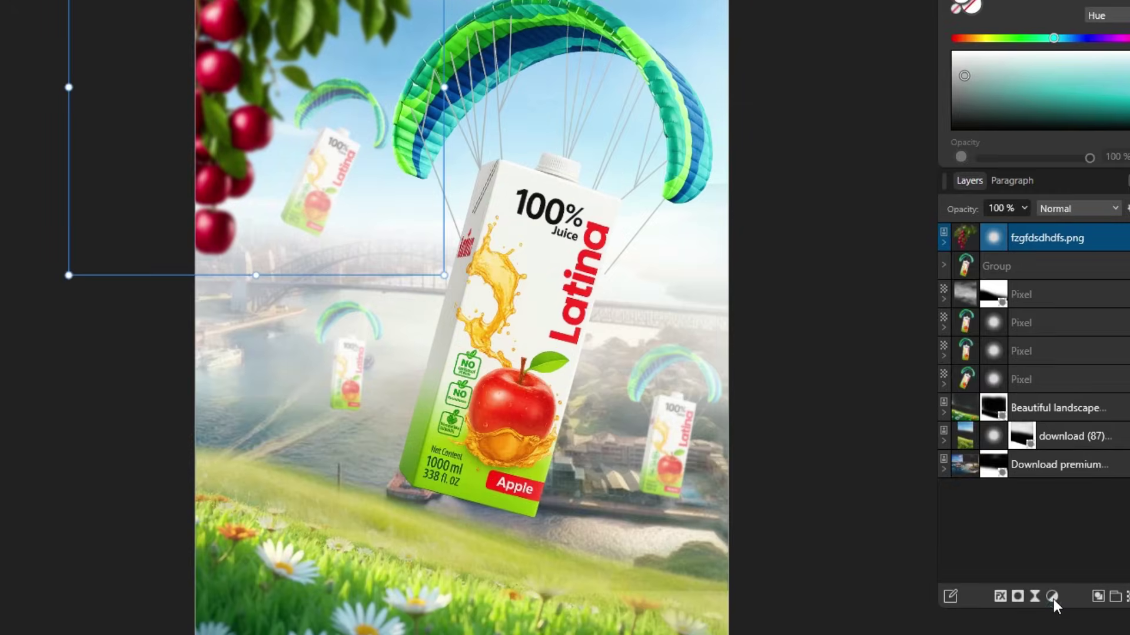
- Darken the apple branch with an Exposure adjustment nested inside its layer, and enlarge the branch further
click(898, 533)
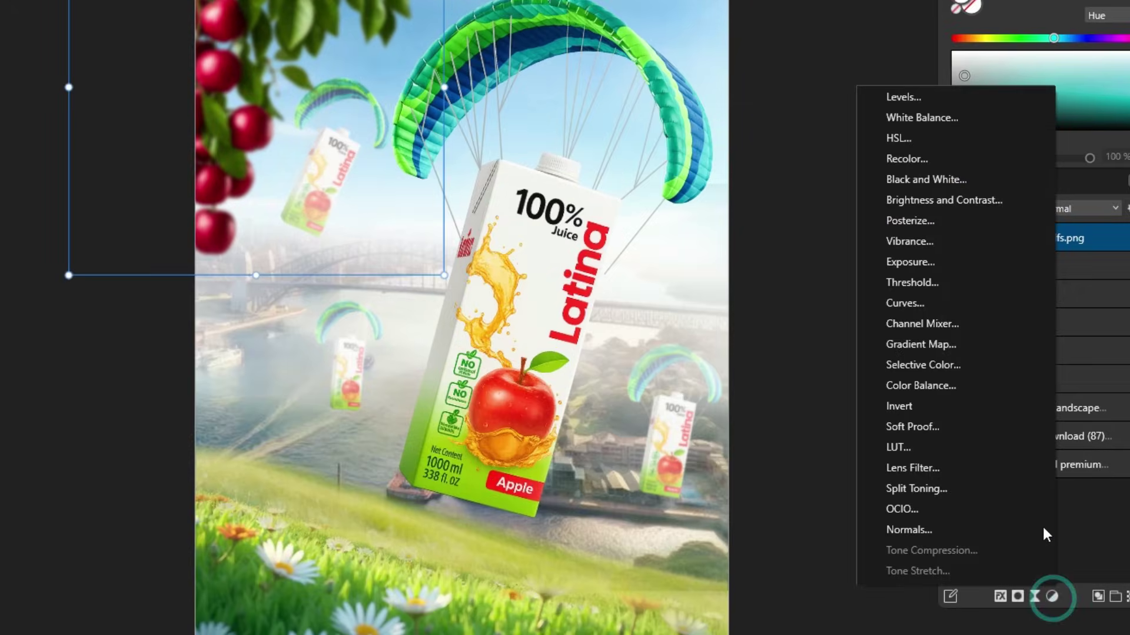
click(908, 264)
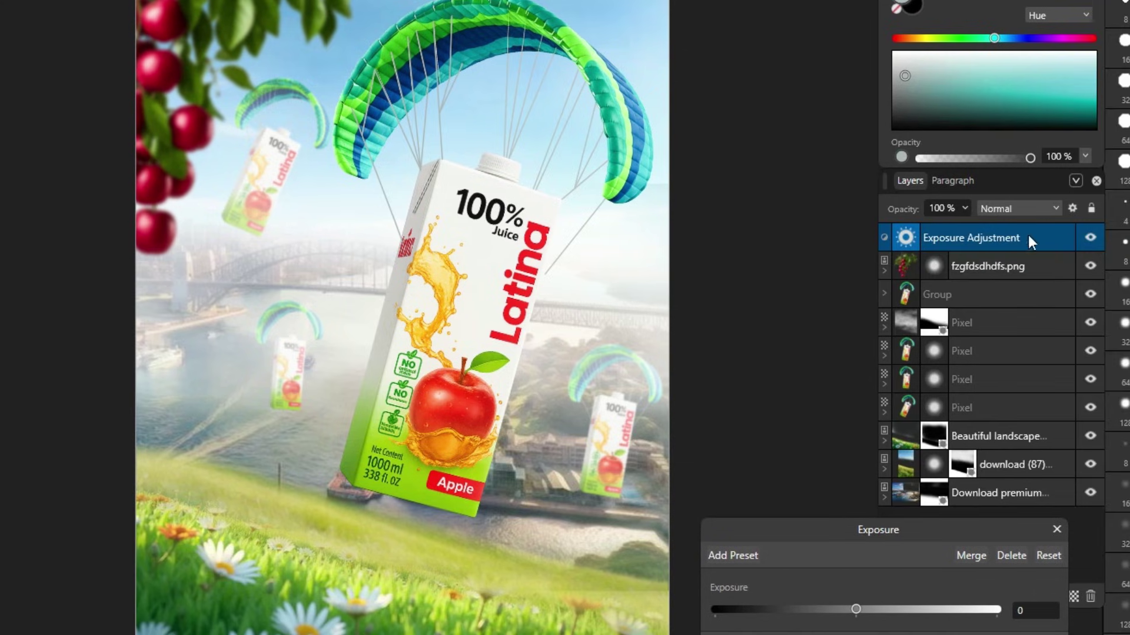
mouse_move(1015, 268)
mouse_down()
mouse_move(1037, 230)
mouse_move(1030, 263)
mouse_up()
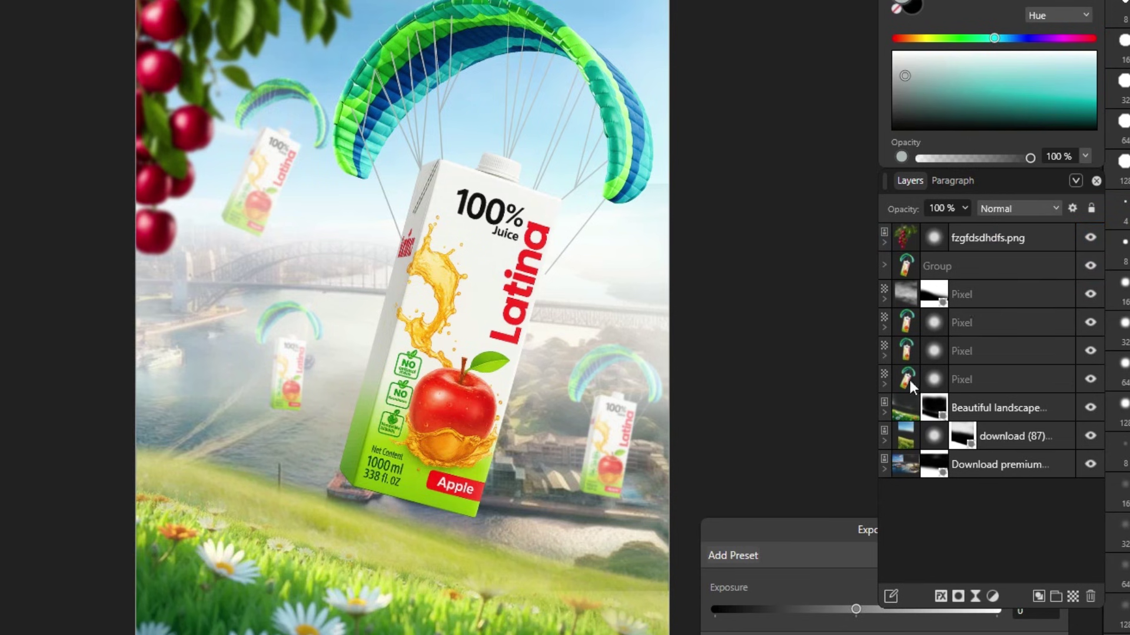
drag(778, 485, 740, 334)
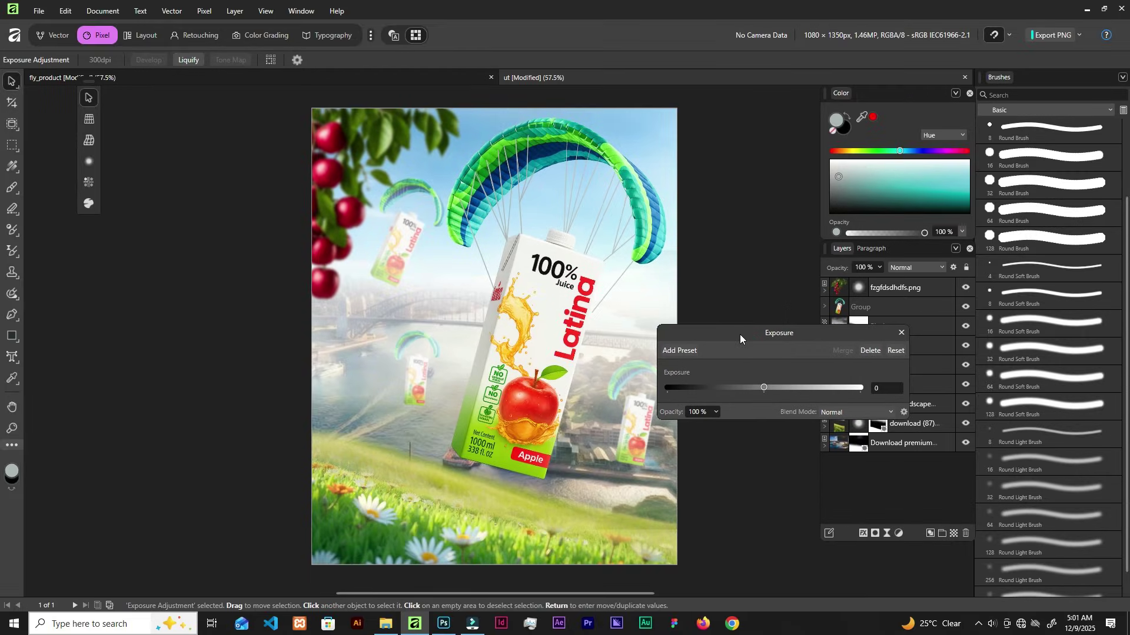
drag(764, 387, 754, 393)
click(902, 334)
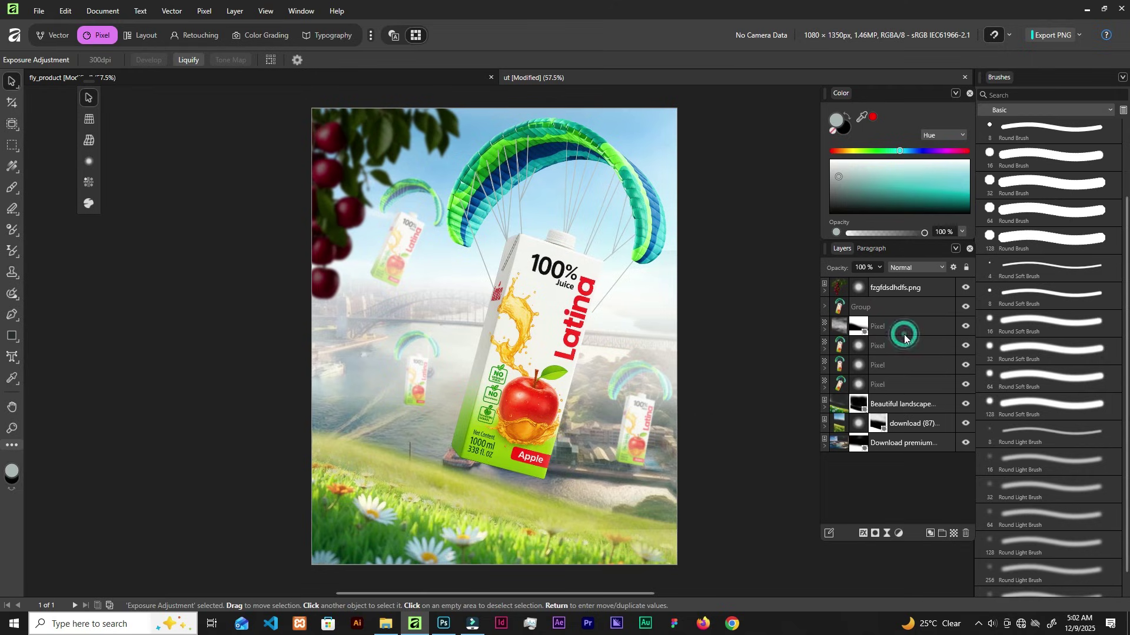
click(915, 288)
drag(447, 295, 466, 309)
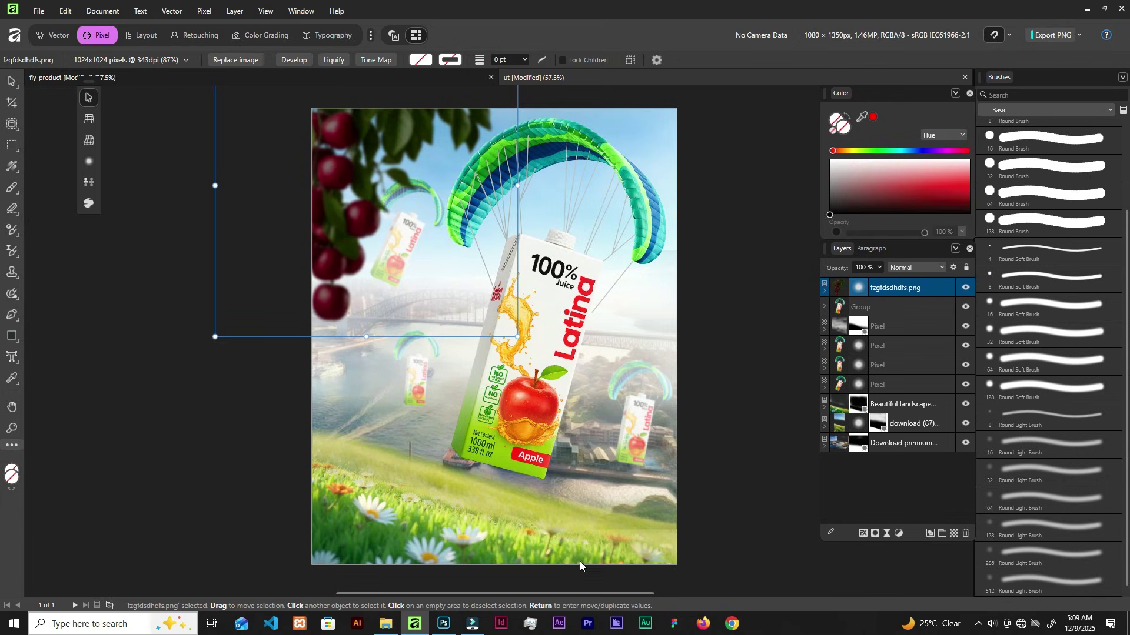
- Place the 43f25a8939f0d8d7b9f405dbaa3c9d44 vine image, flip it horizontally and position its leaves along the flyer's lower-right edge
click(386, 624)
drag(174, 135, 527, 435)
drag(653, 275, 339, 377)
right_click(338, 376)
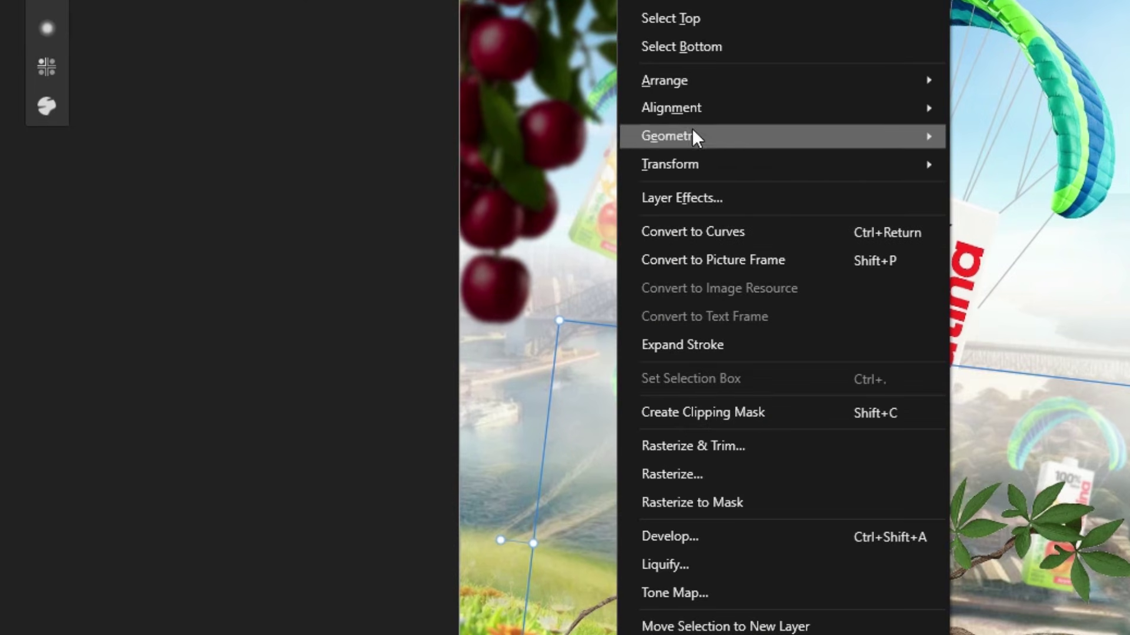
click(697, 166)
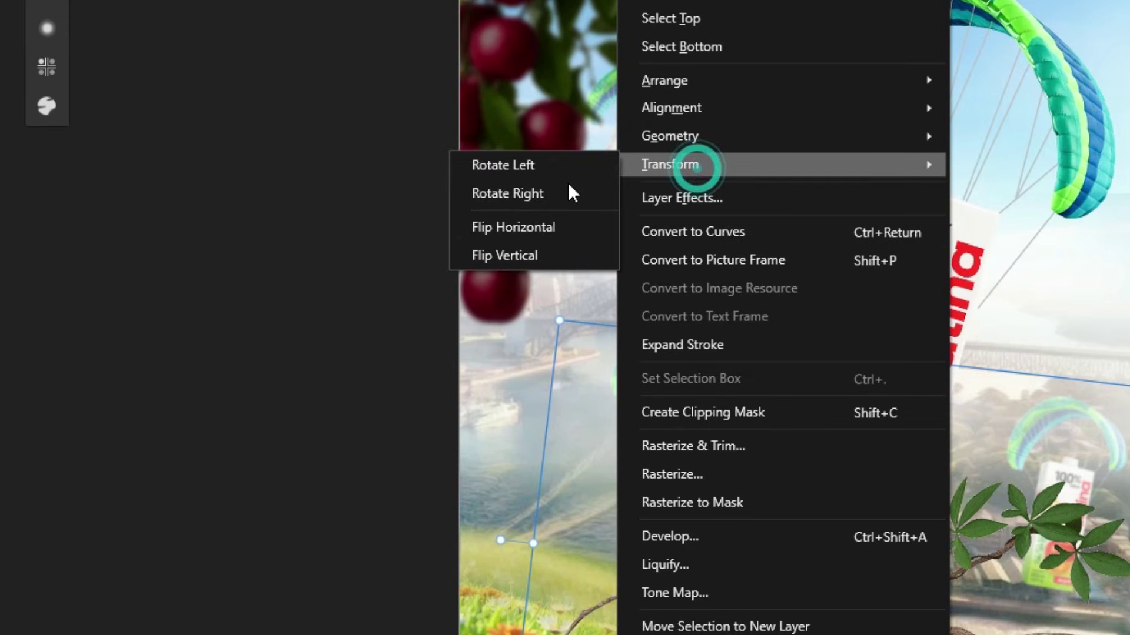
click(528, 227)
drag(636, 548, 557, 537)
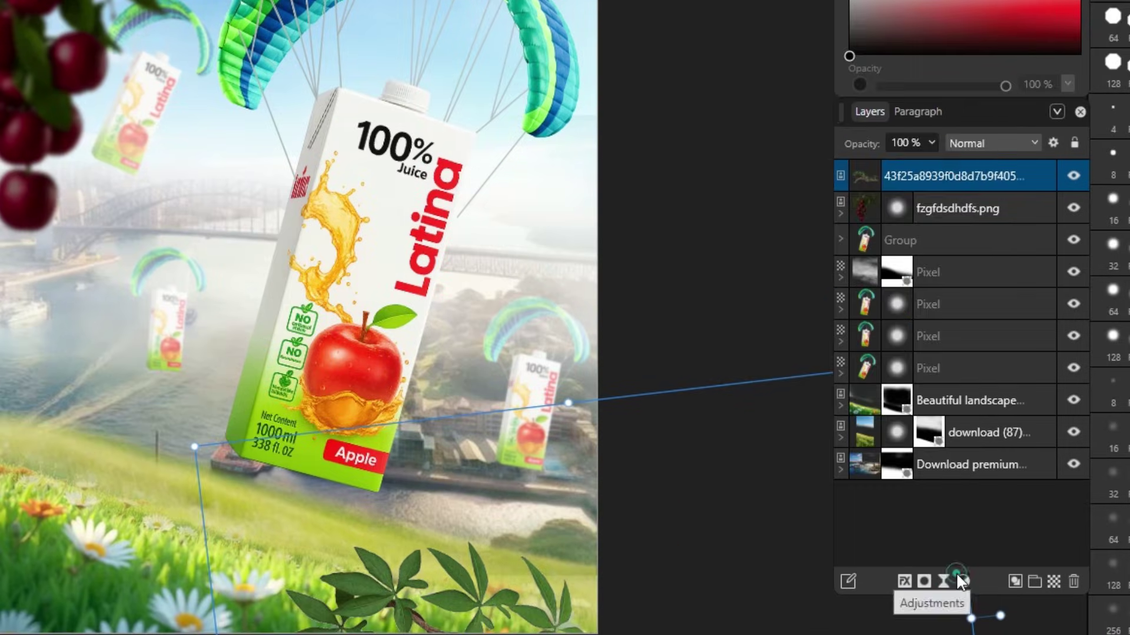
- Darken the vine leaves with an Exposure adjustment of -2.805 nested inside the vine layer
click(899, 533)
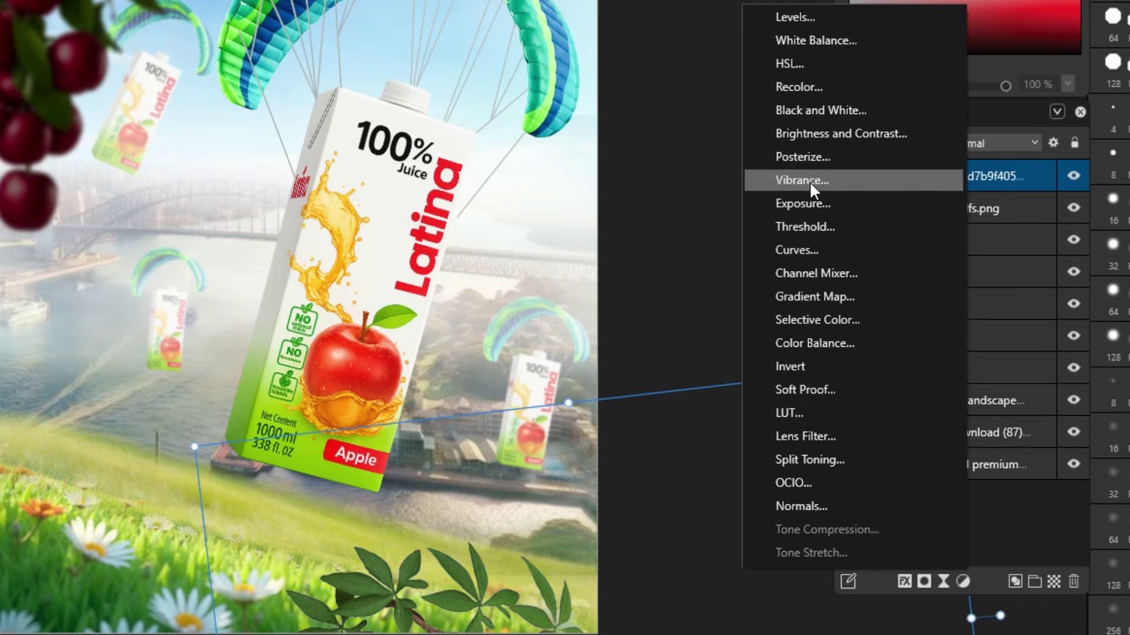
click(807, 202)
drag(820, 255, 766, 275)
drag(1011, 171, 1008, 207)
drag(687, 359, 663, 360)
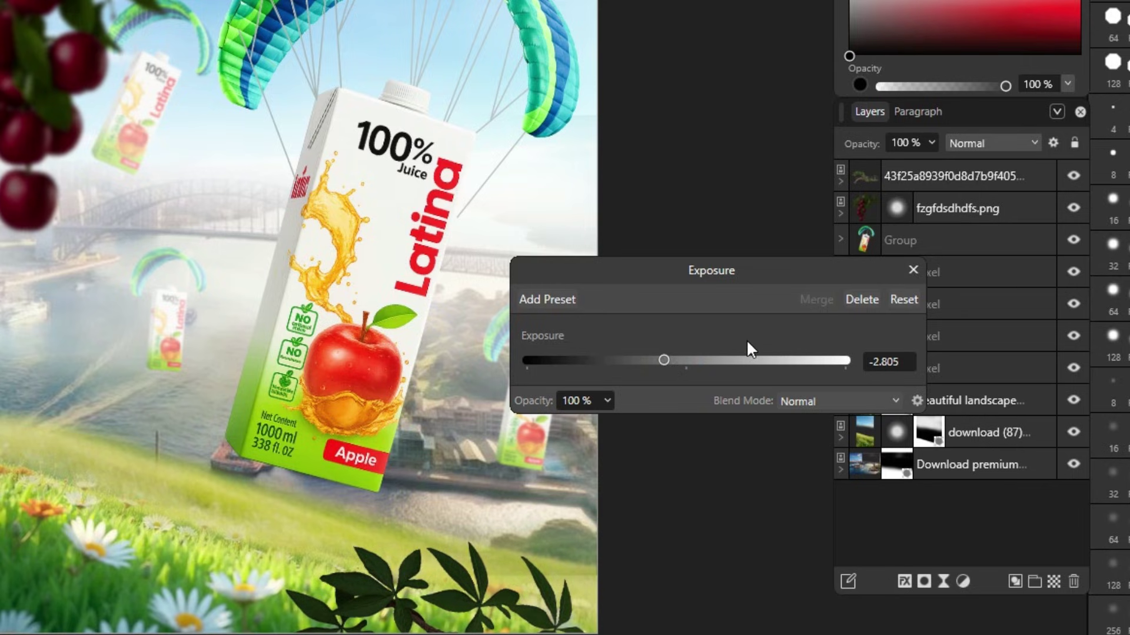
click(911, 270)
- Apply a live Gaussian Blur with a 4.4 px radius to the vine and shift it slightly down
click(1017, 166)
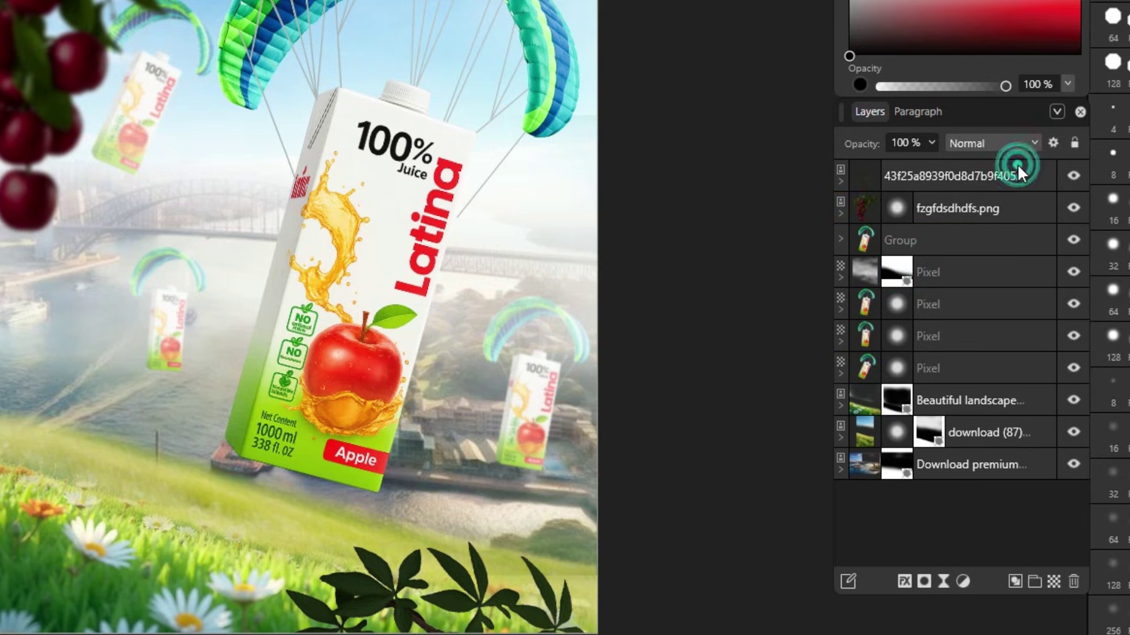
click(942, 580)
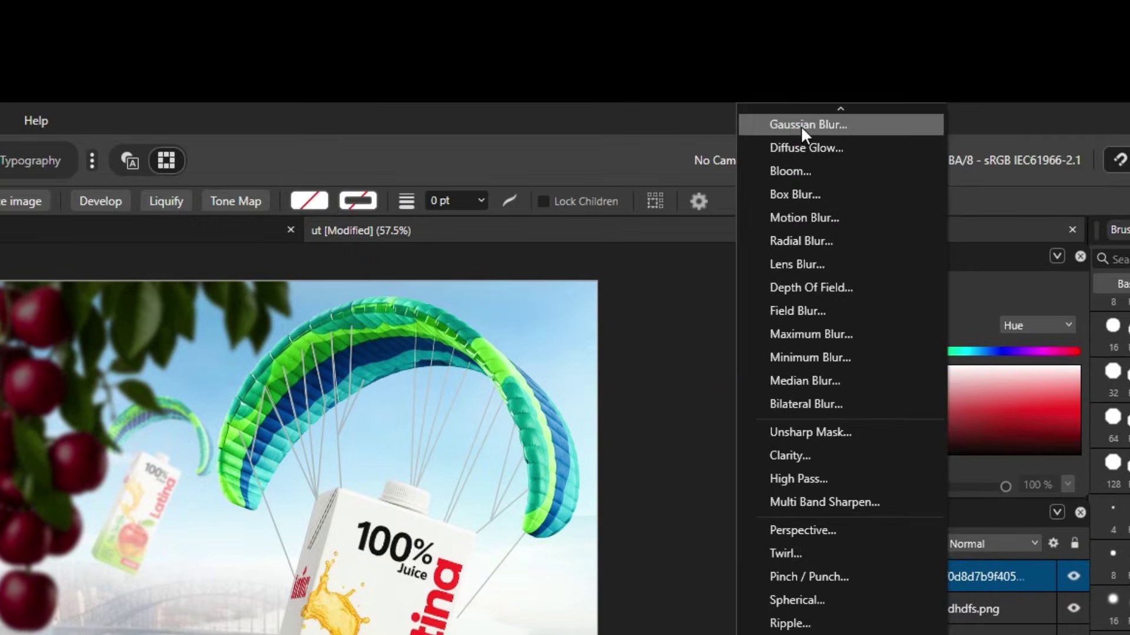
click(802, 125)
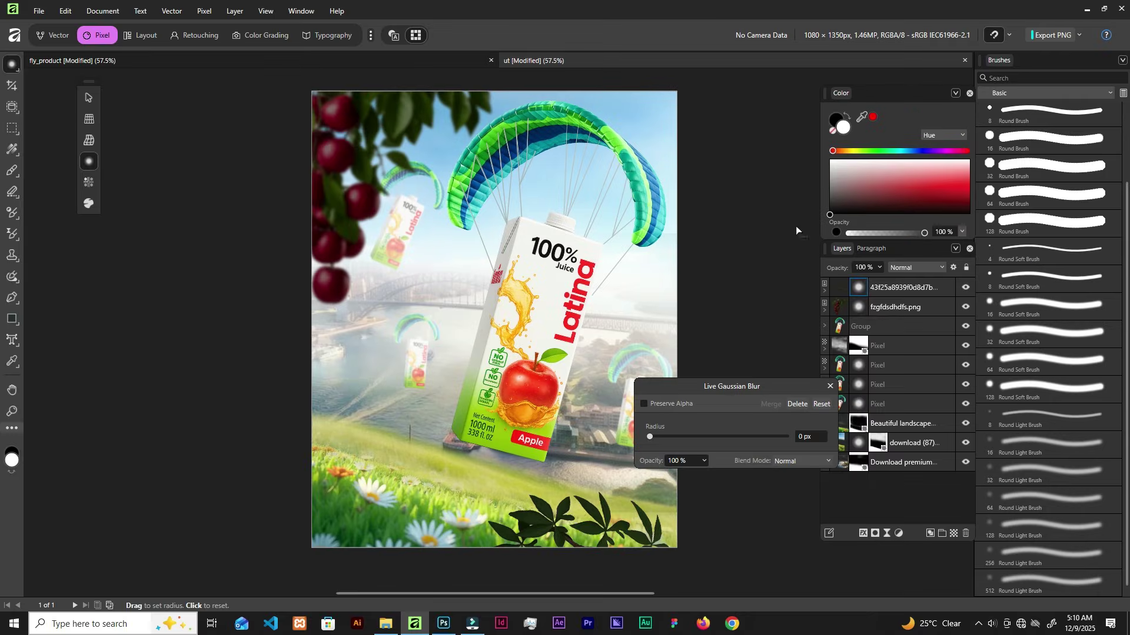
drag(658, 440, 691, 449)
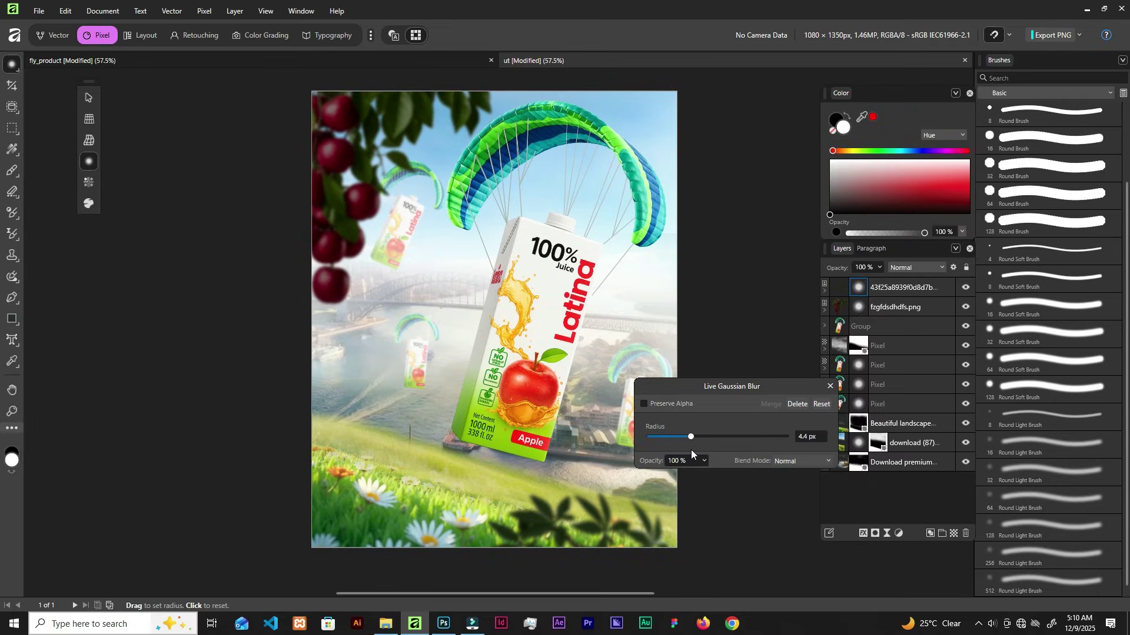
click(830, 386)
mouse_move(591, 527)
mouse_down()
mouse_move(620, 527)
mouse_move(592, 536)
mouse_up()
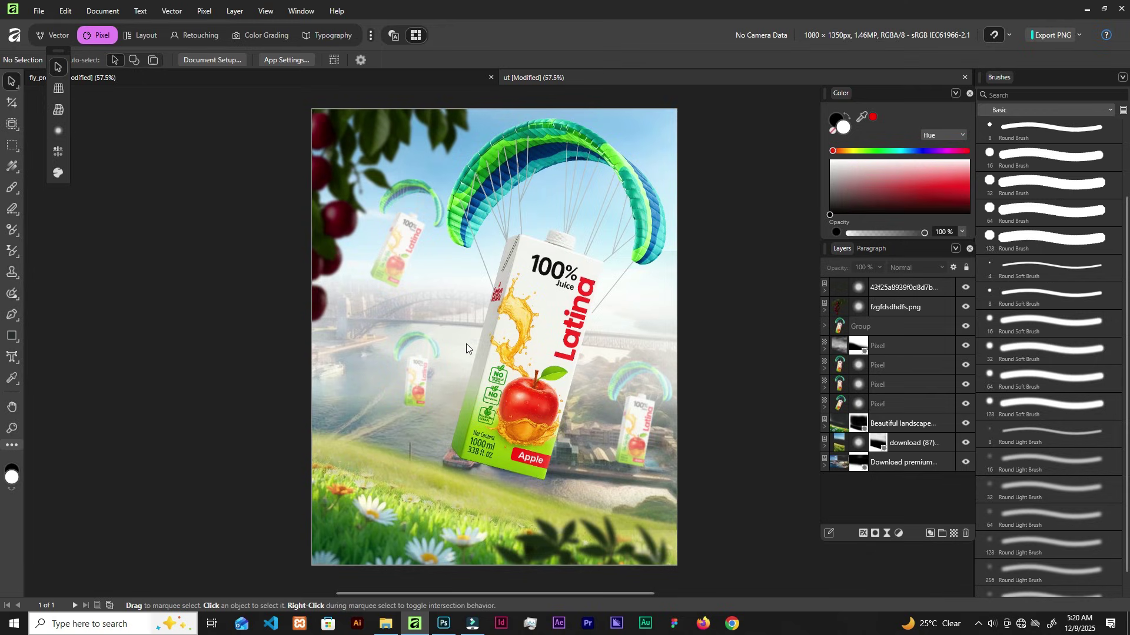
- Compare the apple images in New folder and place the 'Download half of apple for free' image over the flyer's right edge beside the carton
click(385, 624)
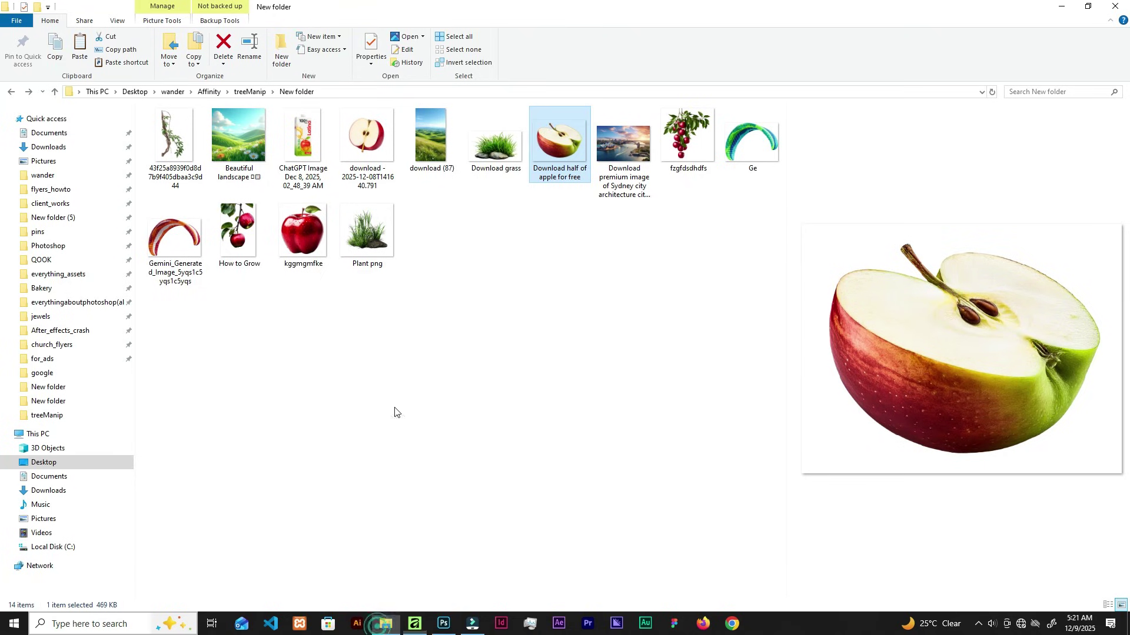
click(371, 144)
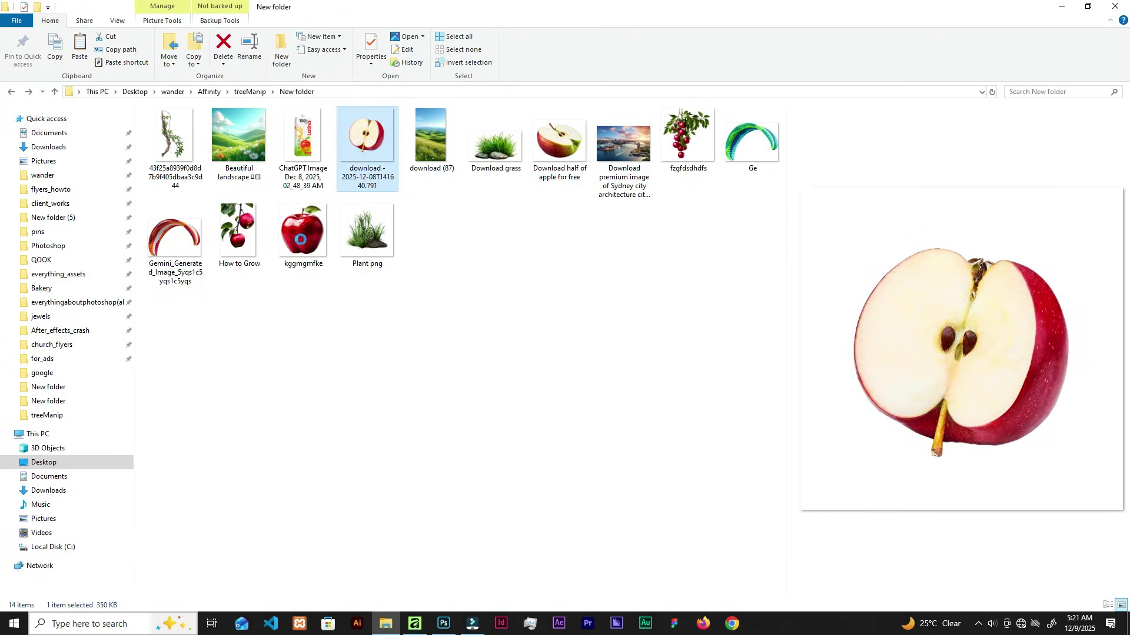
click(304, 240)
drag(559, 144, 656, 387)
drag(804, 369, 756, 357)
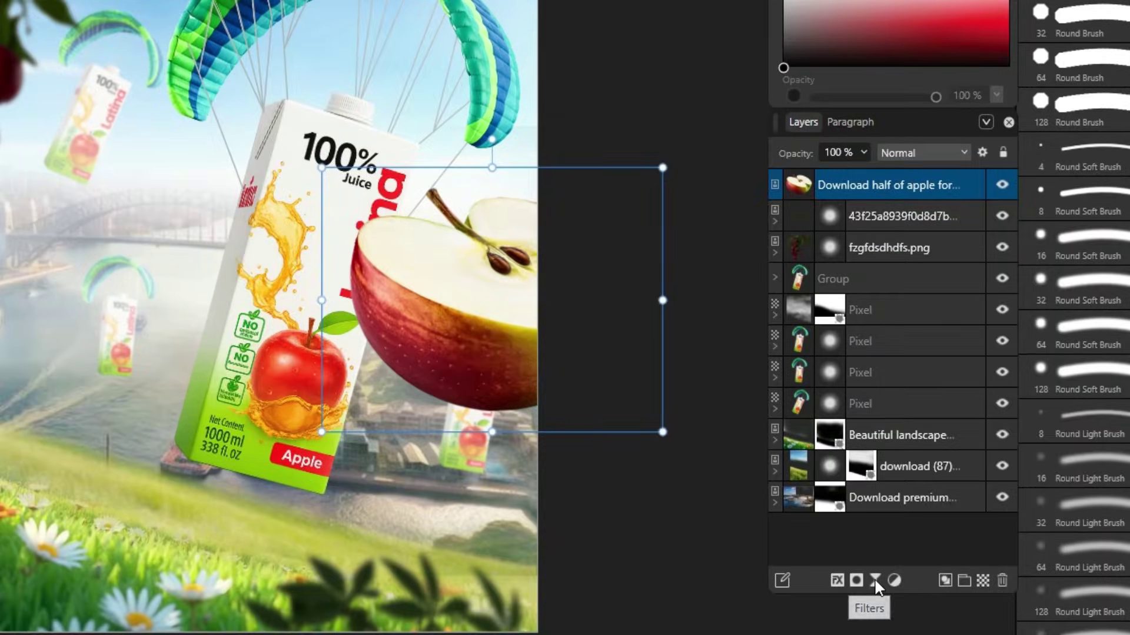
- Apply a live Motion Blur with a 25.6 px radius to the half apple
click(874, 578)
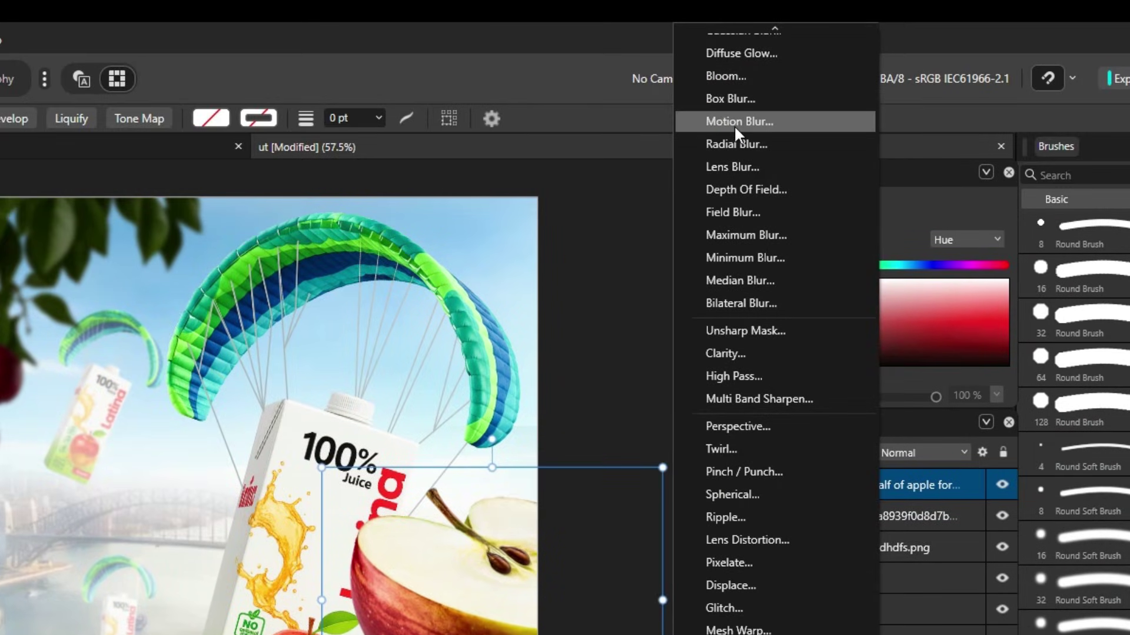
click(733, 125)
mouse_move(711, 404)
mouse_down()
mouse_move(714, 394)
mouse_move(732, 400)
mouse_up()
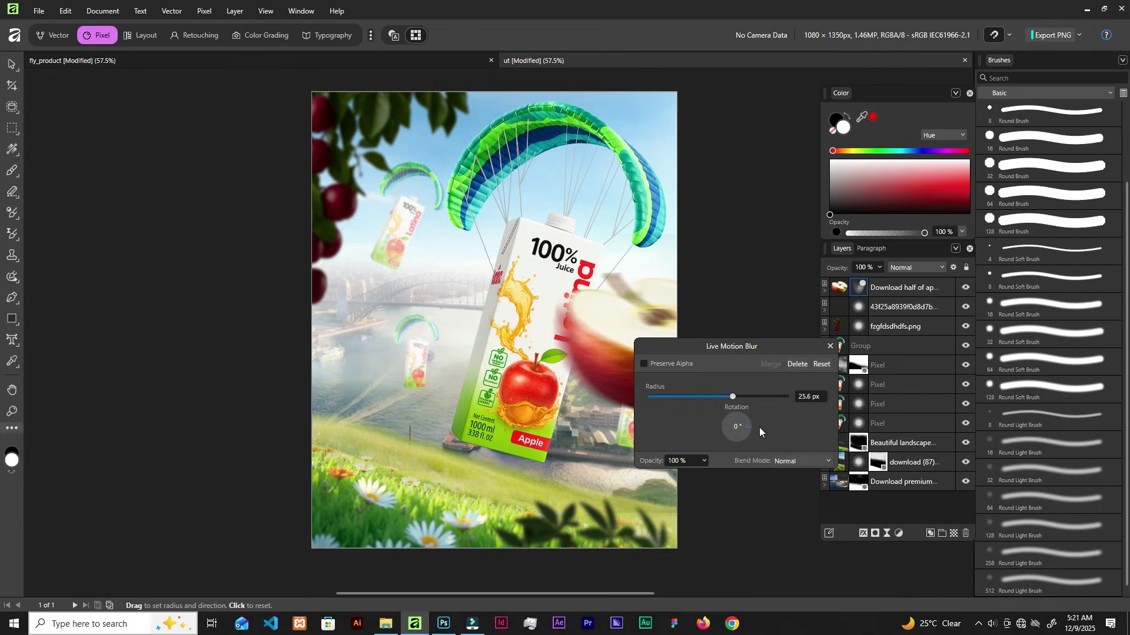
click(829, 346)
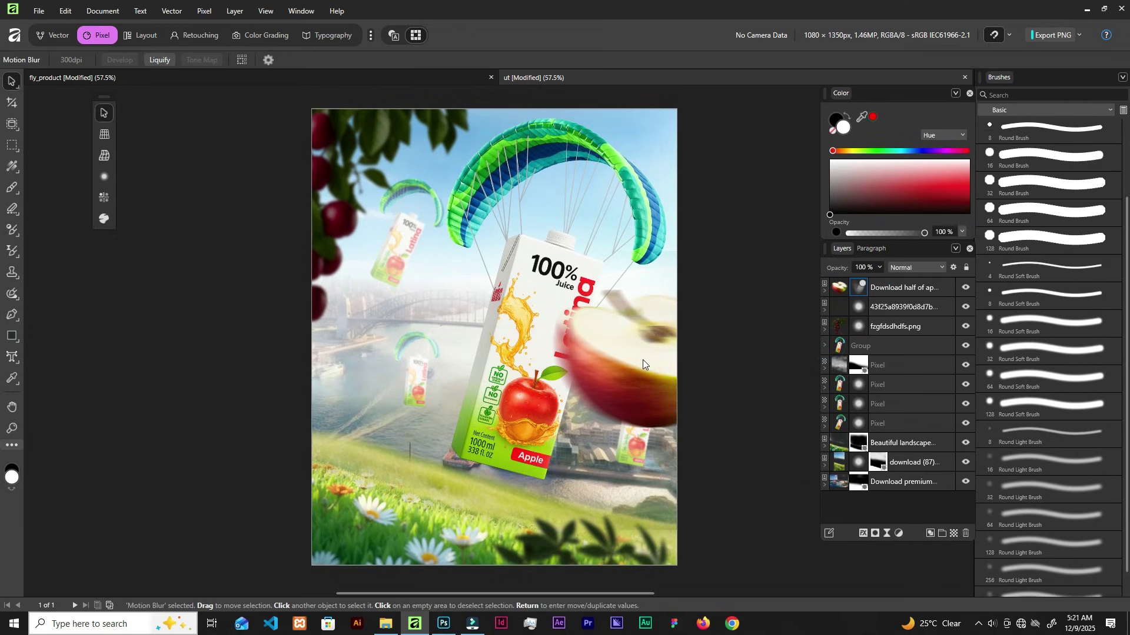
- Shrink the half apple, rotate it about 45° counterclockwise and move it partly off the flyer's lower-right corner
drag(642, 359, 664, 238)
drag(768, 292, 777, 147)
drag(702, 388, 689, 530)
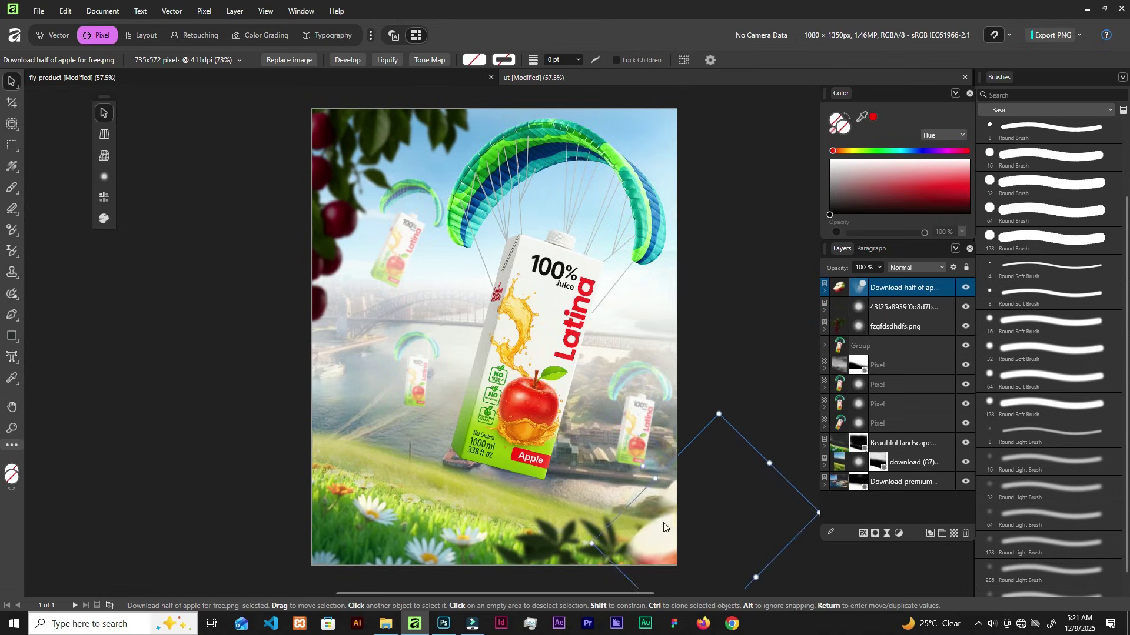